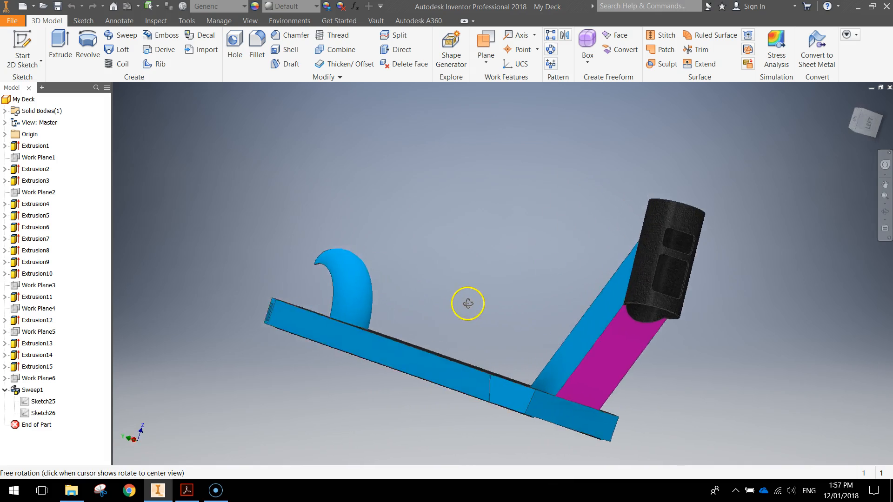
Examine the finished scooter deck model from several sides
middle_click_drag(553, 323, 609, 334, "shift")
scroll(222, 293, "down", 3)
middle_click_drag(220, 264, 763, 213, "shift")
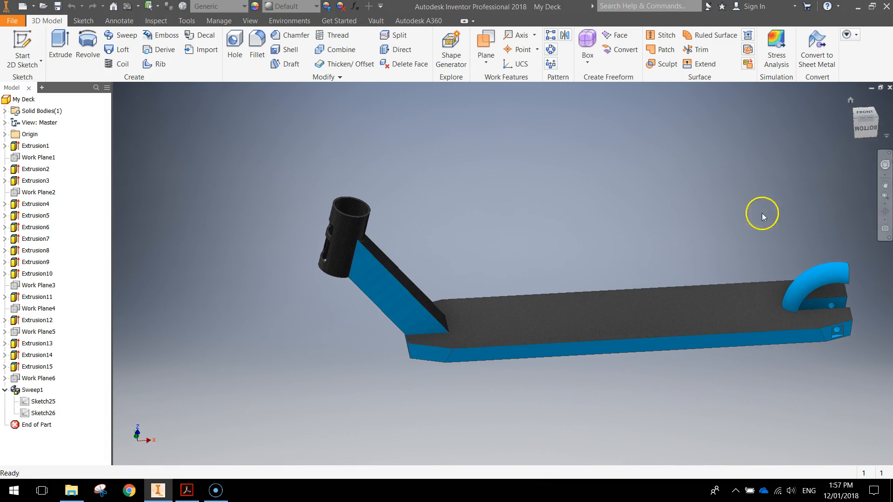
left_click(852, 102)
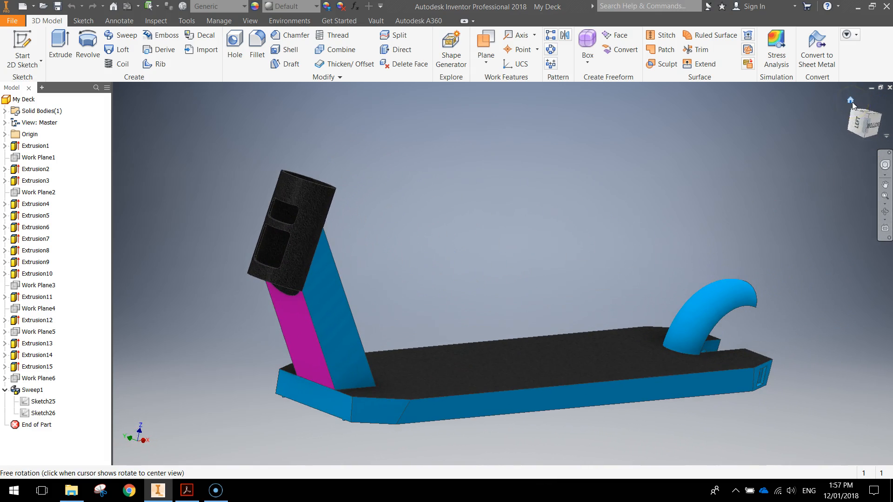
Create a new part file from the metric Standard (mm).ipt template
left_click(13, 21)
left_click(49, 65)
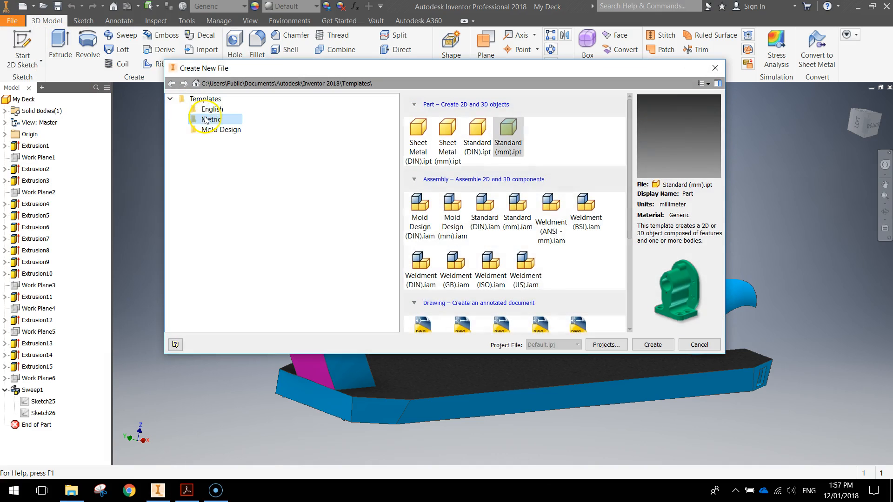
left_click(508, 130)
left_click(653, 344)
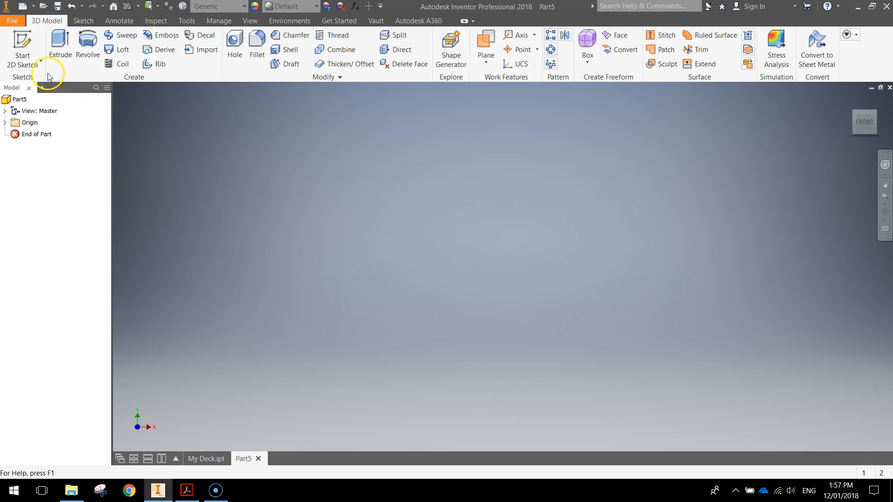
Sketch a two-point center rectangle 508 mm wide and 101.6 mm high, centred on the origin of the front XY plane
left_click(26, 42)
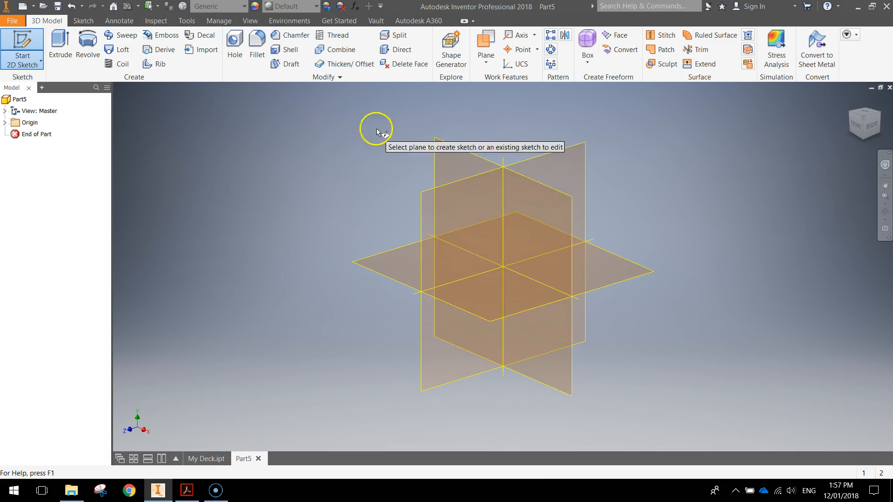
left_click(445, 166)
left_click(146, 56)
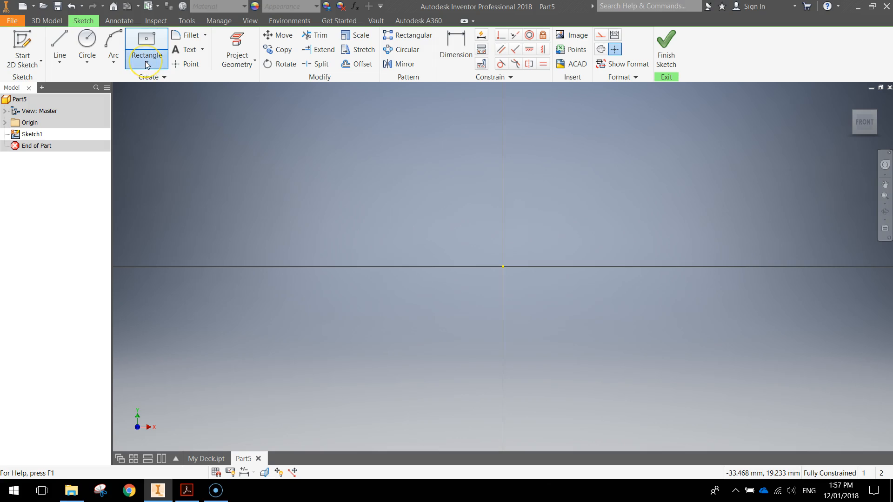
left_click(146, 63)
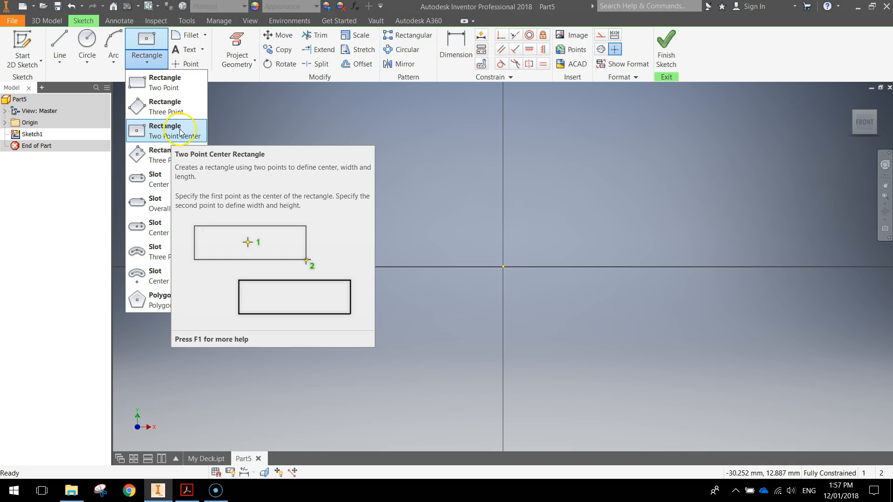
left_click(166, 135)
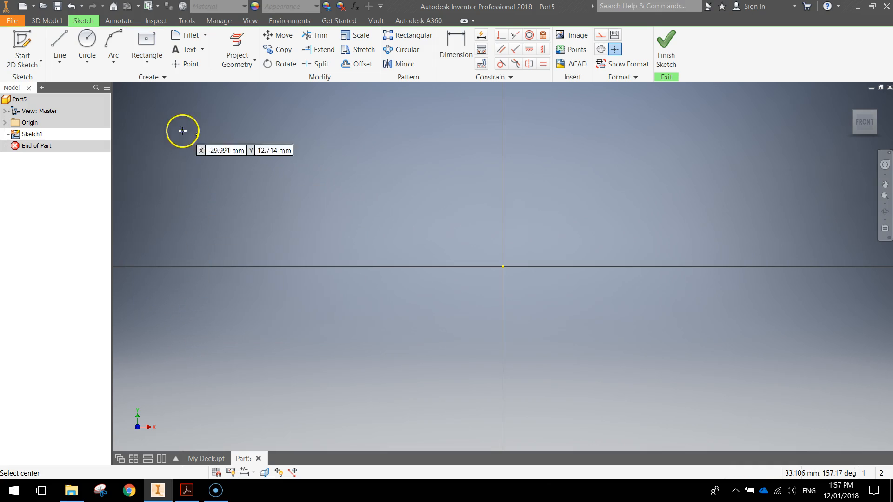
left_click(502, 265)
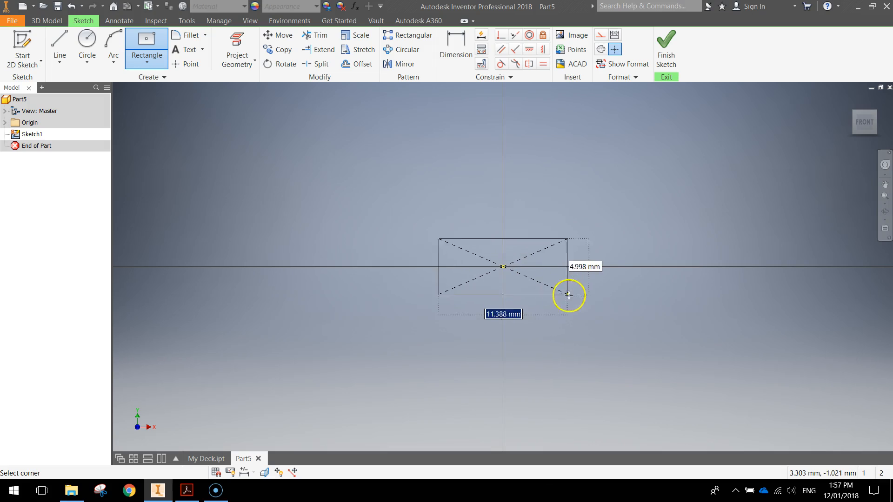
type("5")
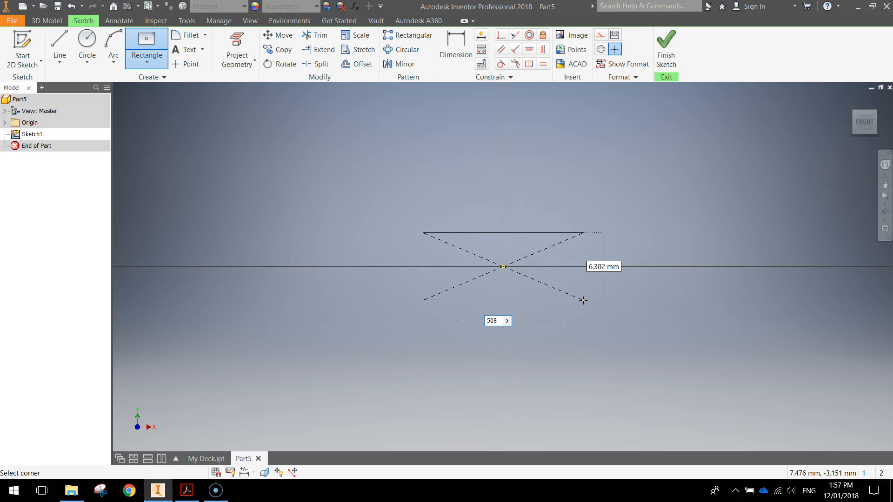
type("08")
key("Tab")
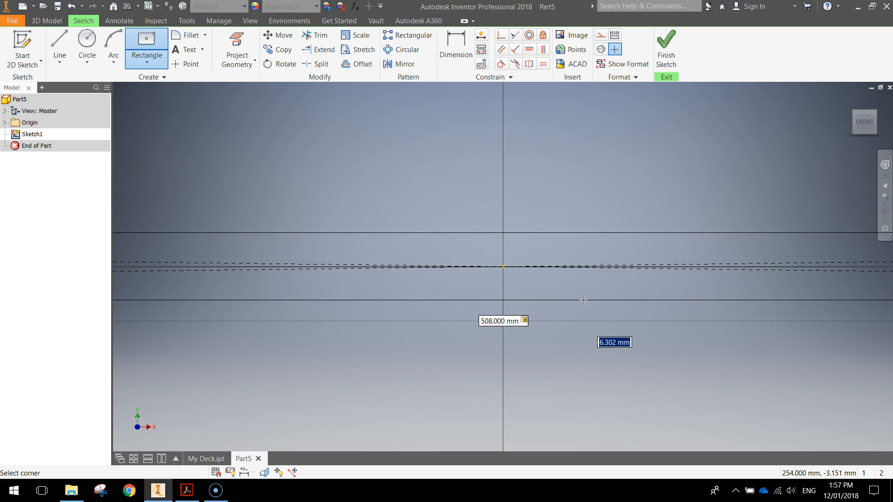
type("101")
key("Return")
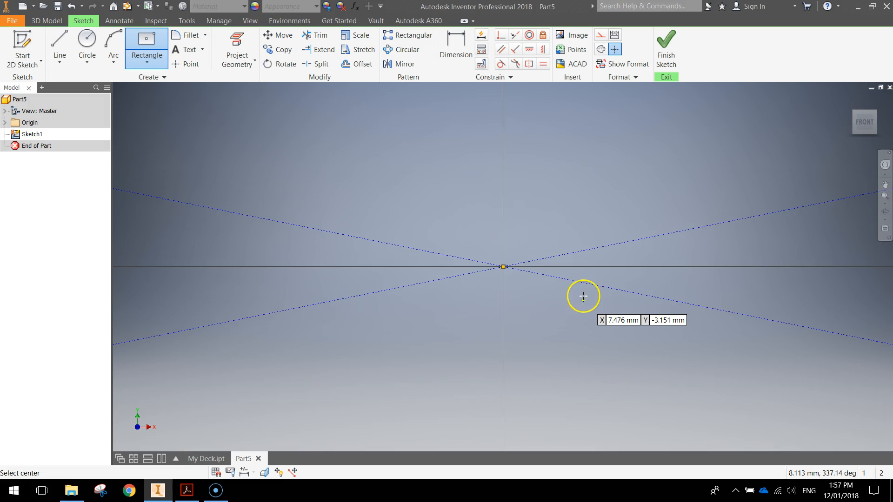
scroll(583, 296, "down", 10)
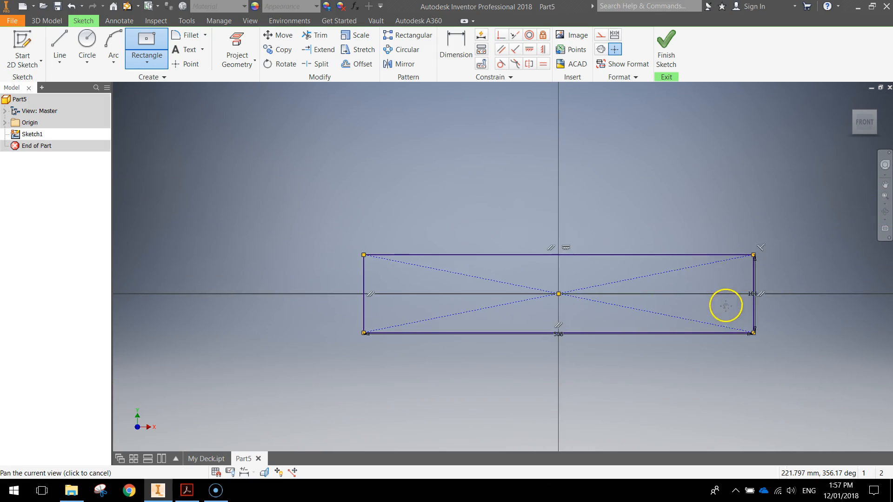
middle_click_drag(726, 305, 675, 285)
left_click(669, 43)
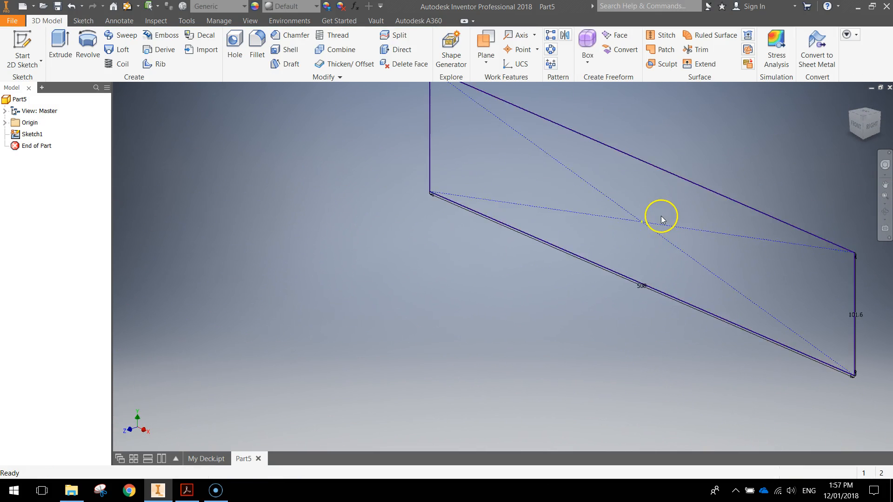
Extrude the rectangle 20 mm with an 8-degree taper
middle_click_drag(661, 216, 571, 251)
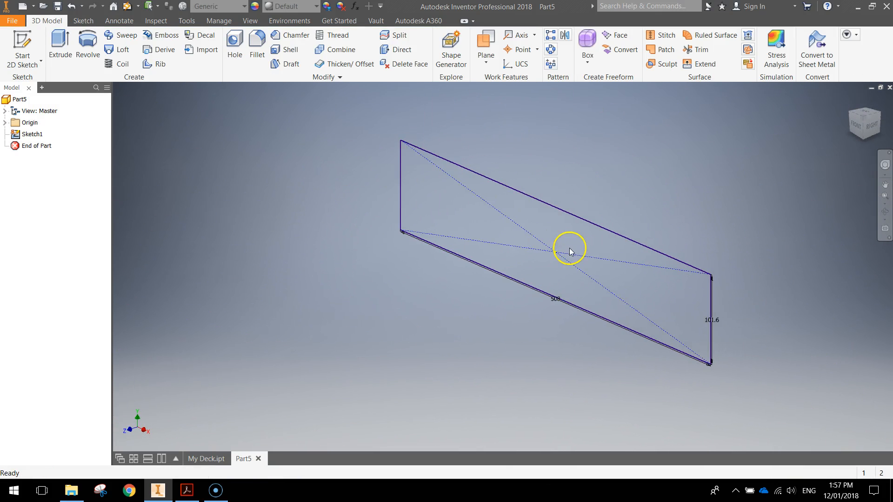
left_click(63, 41)
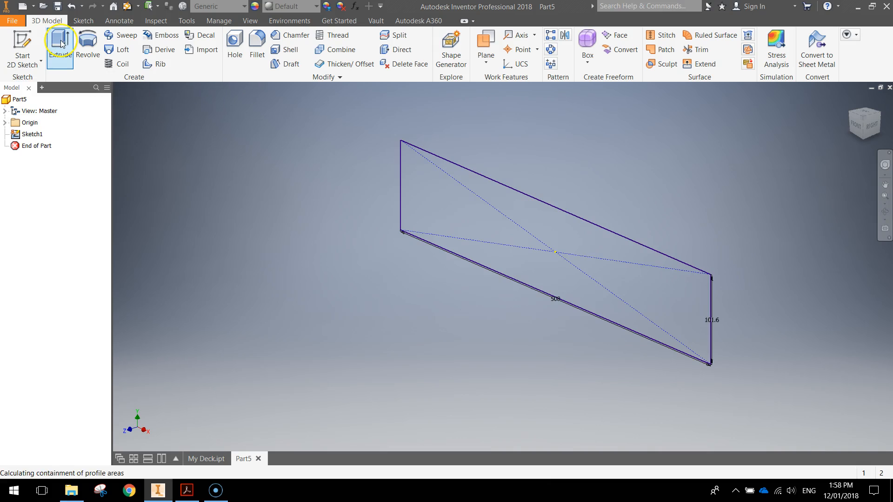
type("20")
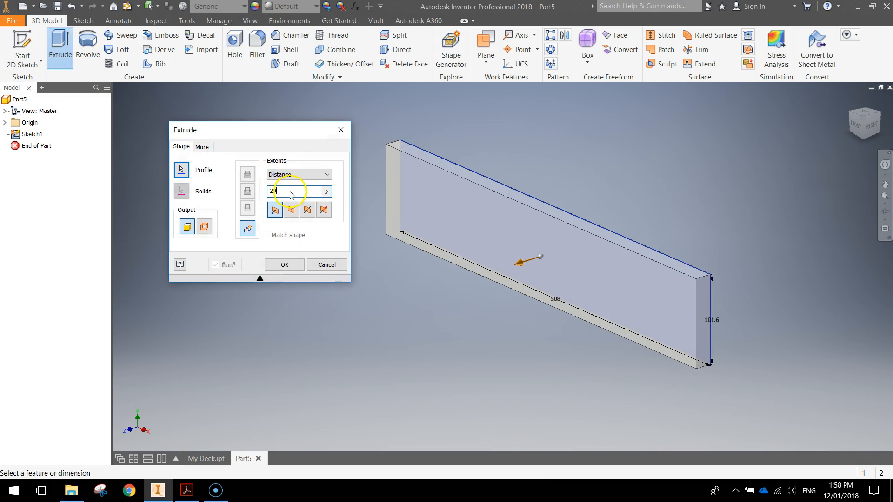
left_click(203, 148)
left_click(208, 208)
type("8")
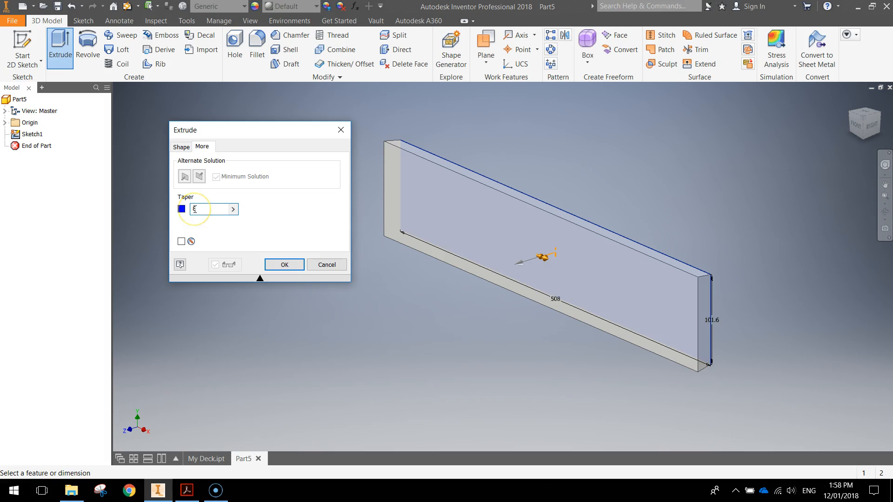
left_click(284, 265)
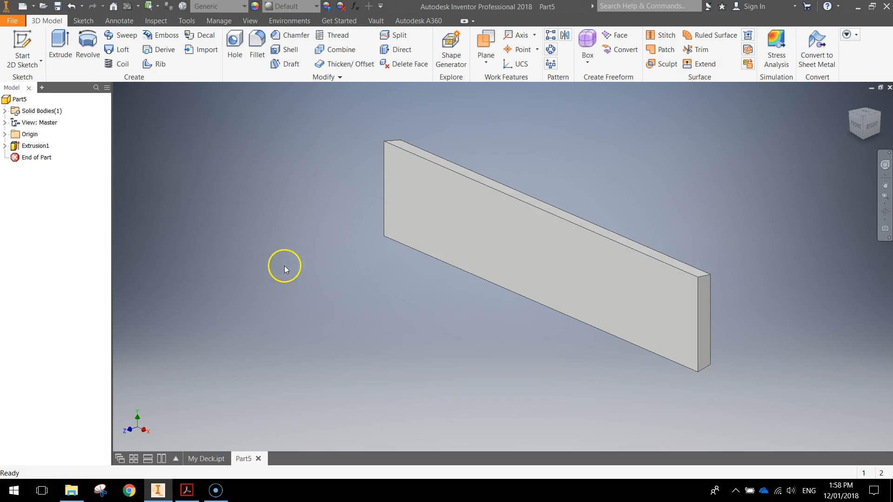
Examine the extruded block edge-on to check the slant of its tapered ends
middle_click_drag(481, 309, 479, 273, "shift")
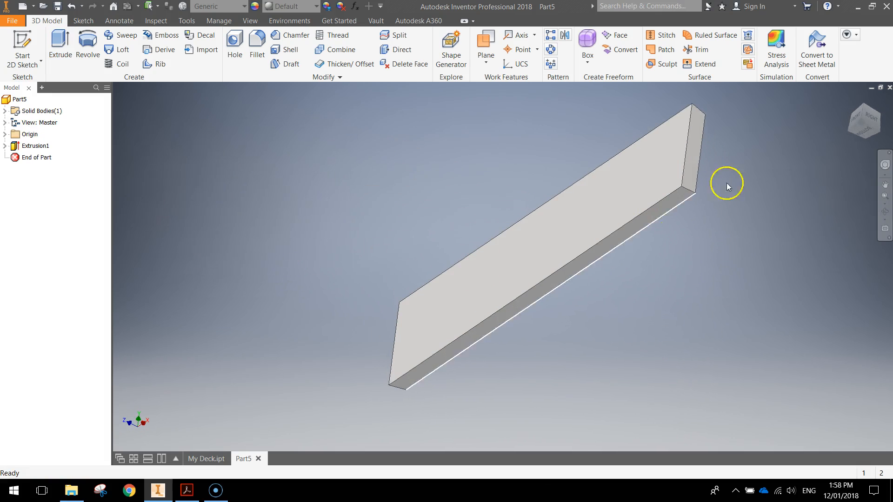
left_click(858, 132)
left_click(888, 113)
scroll(680, 266, "up", 5)
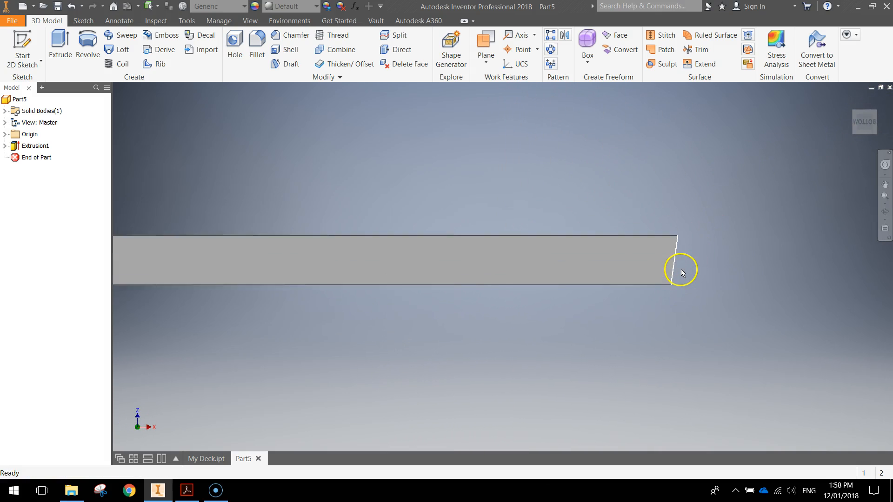
scroll(681, 268, "up", 3)
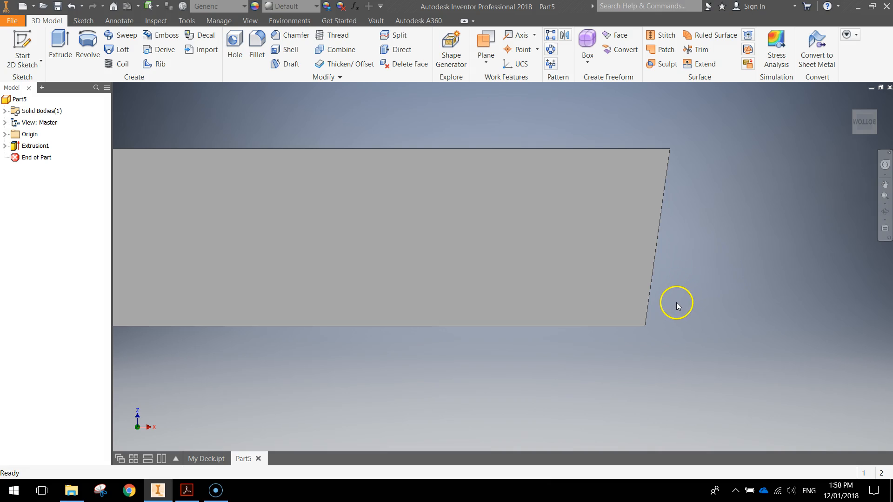
scroll(489, 291, "down", 4)
middle_click_drag(399, 294, 596, 293)
scroll(591, 298, "down", 2)
middle_click_drag(422, 302, 531, 305)
scroll(559, 306, "down", 2)
Create a work plane through the upper edge of the block's short end, at 86.75 degrees to that end face
middle_click_drag(640, 297, 612, 305, "shift")
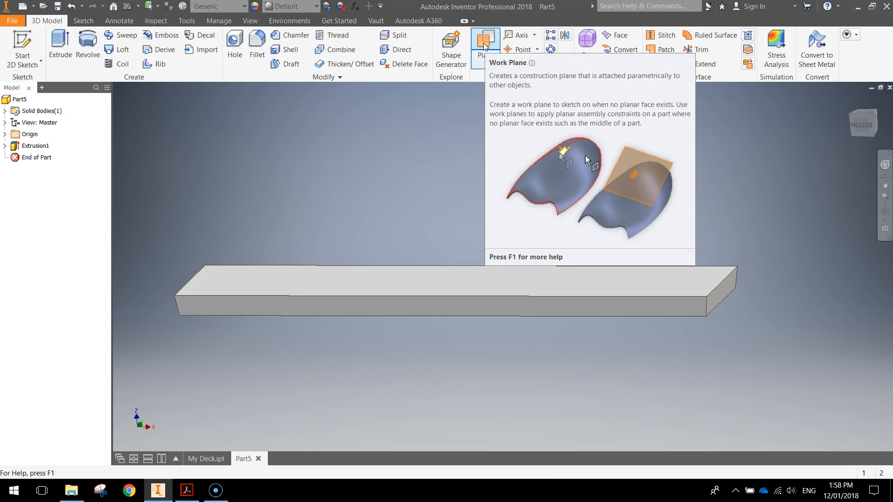
left_click(483, 63)
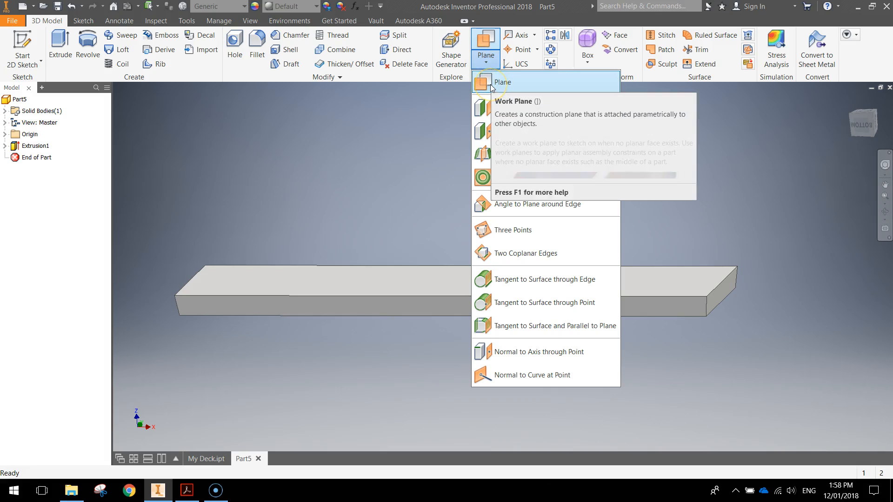
left_click(493, 86)
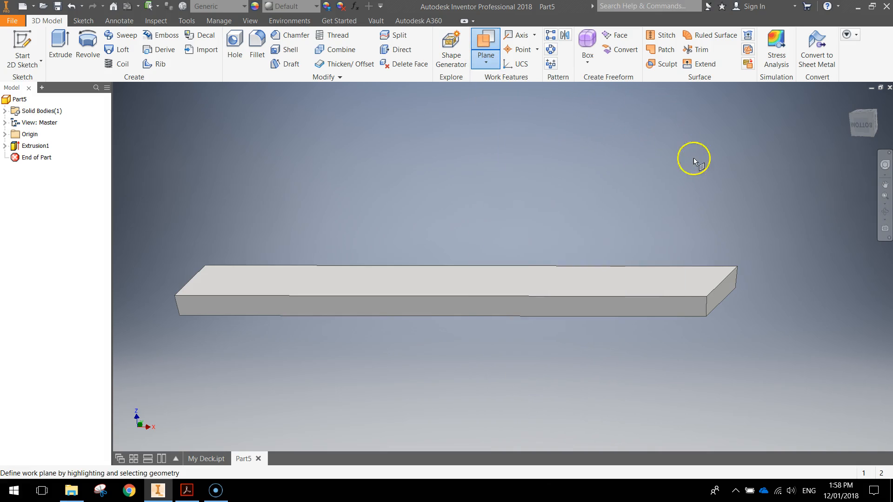
scroll(744, 242, "down", 3)
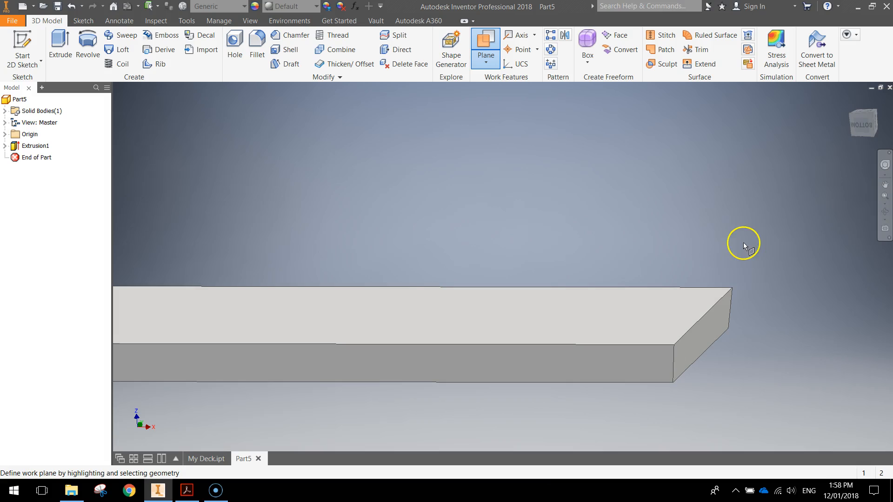
left_click(707, 314)
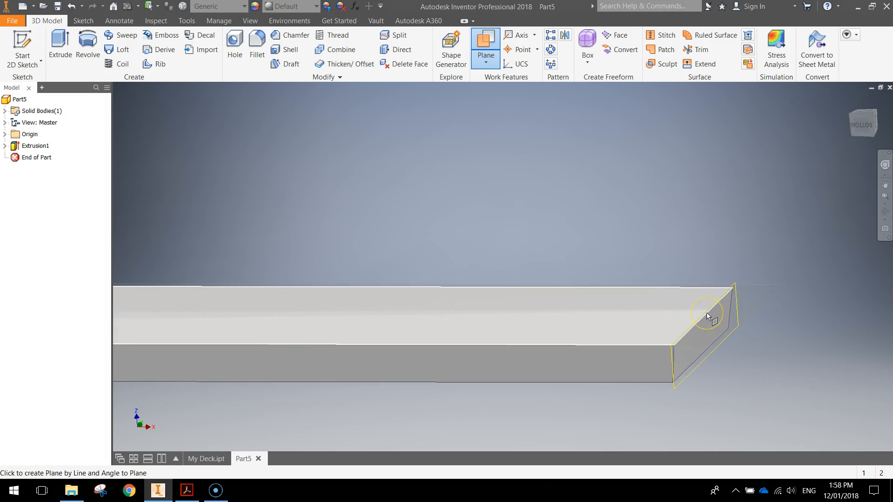
scroll(707, 312, "down", 2)
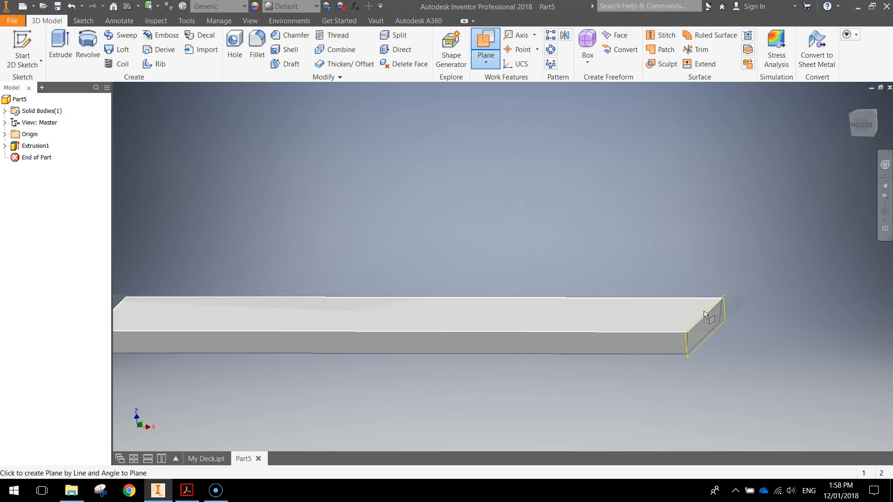
scroll(706, 315, "down", 2)
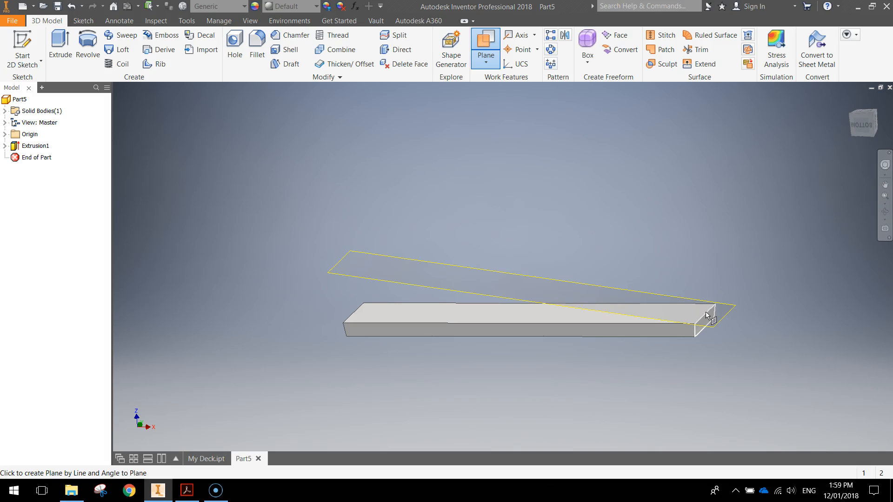
left_click(706, 315)
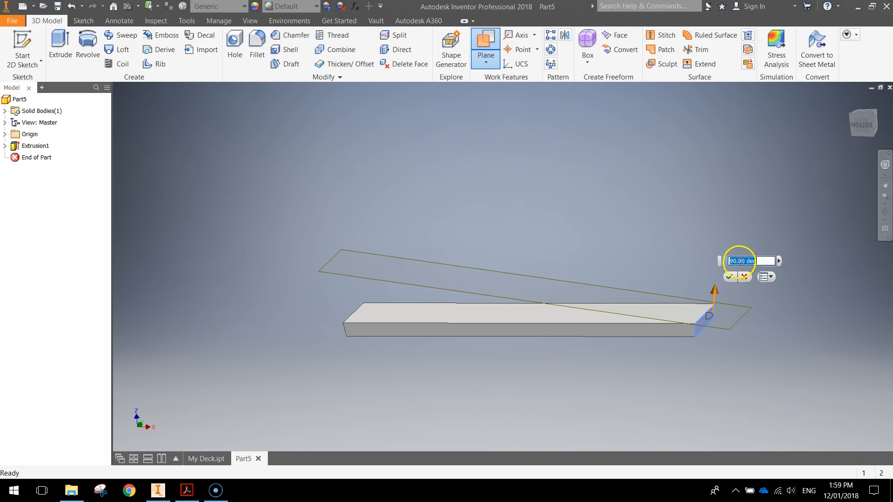
type("86.75")
left_click(752, 263)
left_click(732, 278)
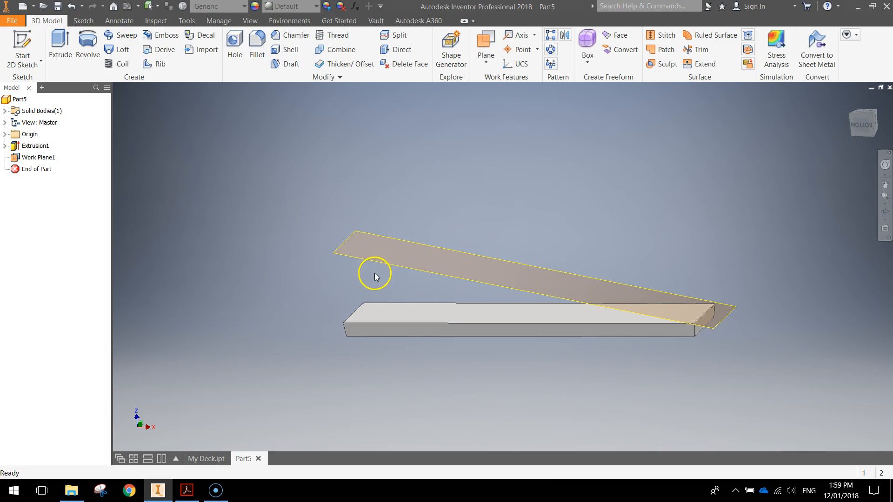
Start a 2D sketch on the angled work plane above the block
middle_click_drag(319, 261, 332, 277, "shift")
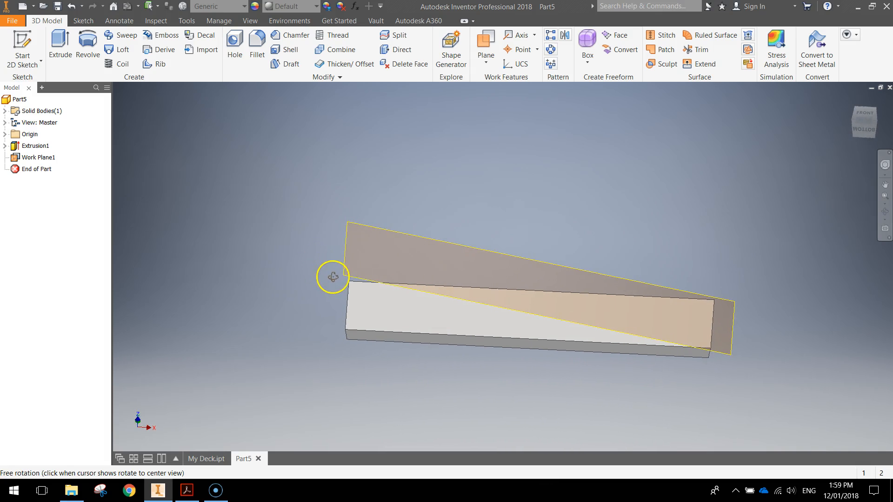
left_click(23, 41)
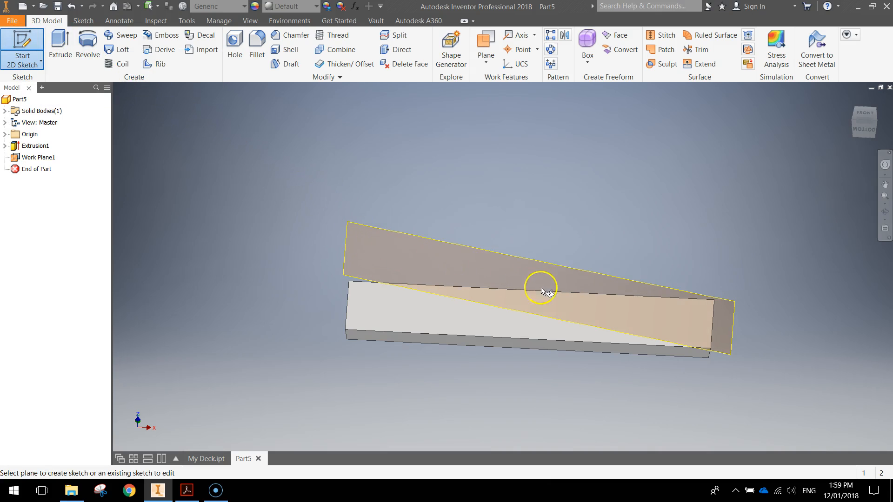
left_click(365, 229)
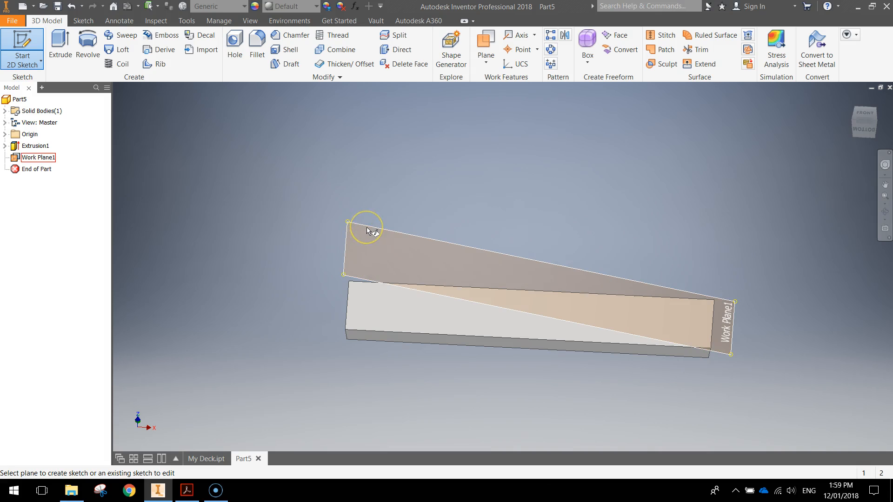
left_click(366, 228)
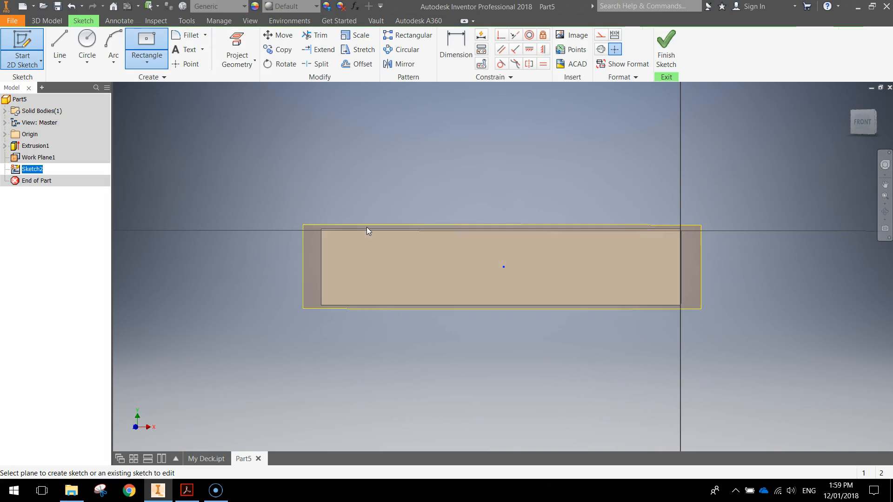
Sketch a 44 mm diameter circle near the work plane's short end, with its centre aligned horizontally with the projected origin point
scroll(301, 267, "up", 3)
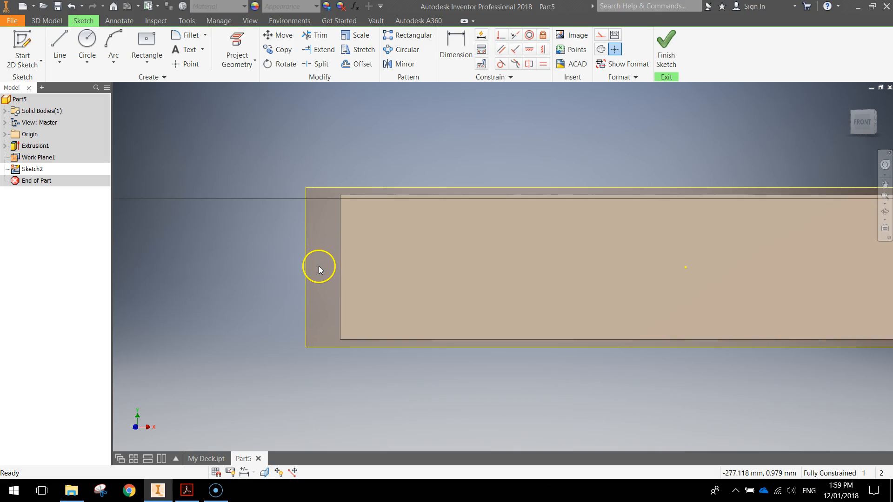
left_click(86, 45)
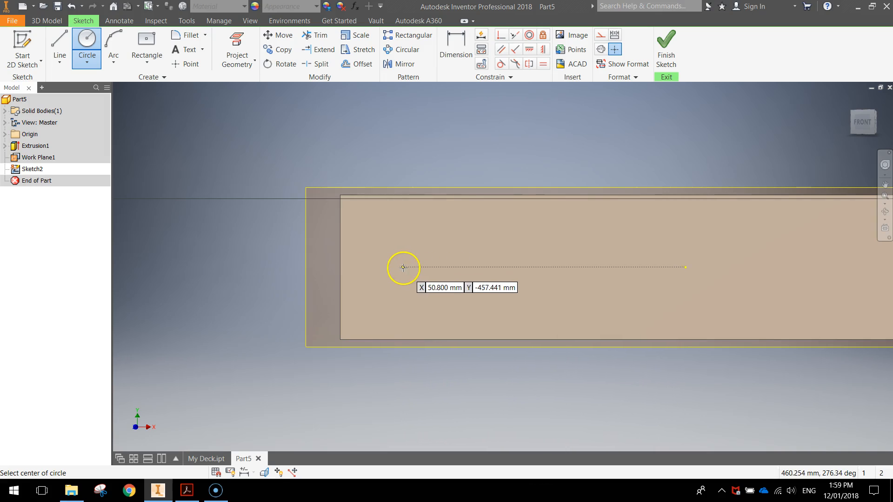
left_click(293, 267)
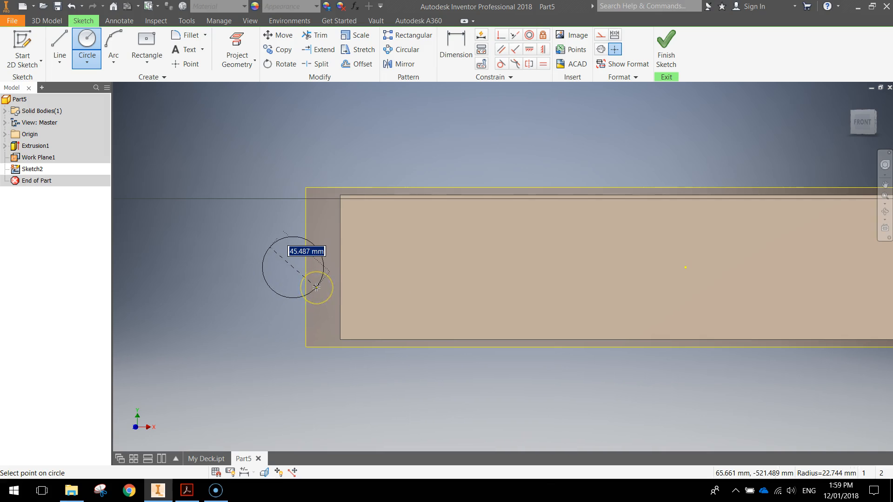
type("44")
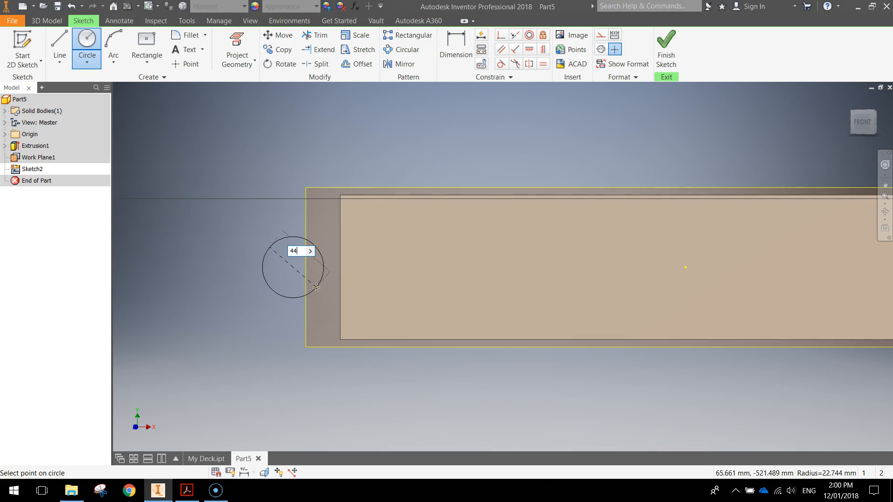
key("Return")
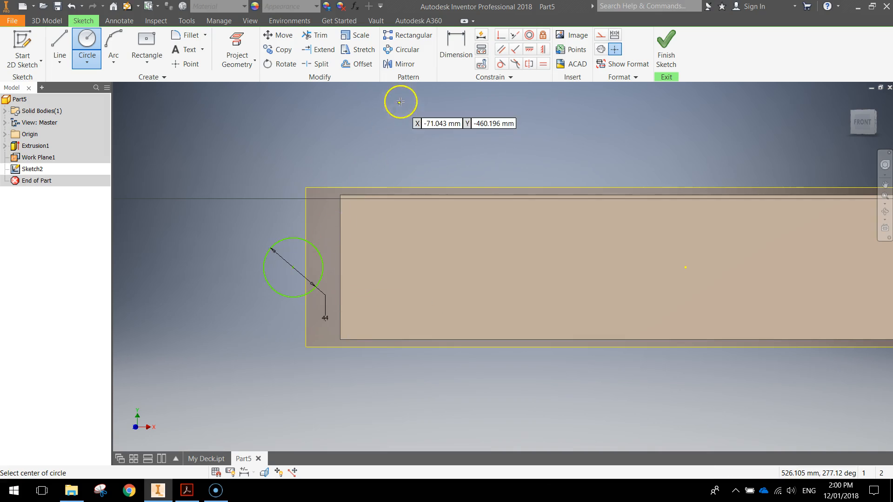
Dimension the circle's centre 93 mm outward from the block's nearest short edge and finish the sketch
left_click(456, 48)
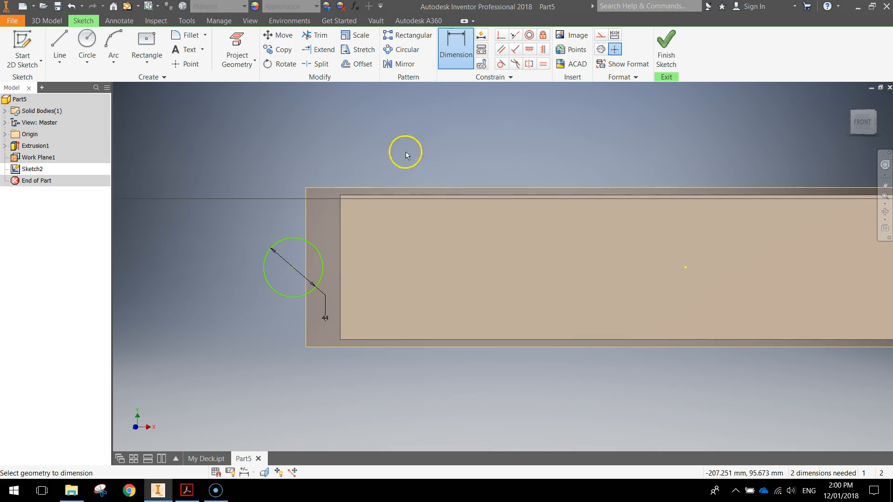
left_click(292, 269)
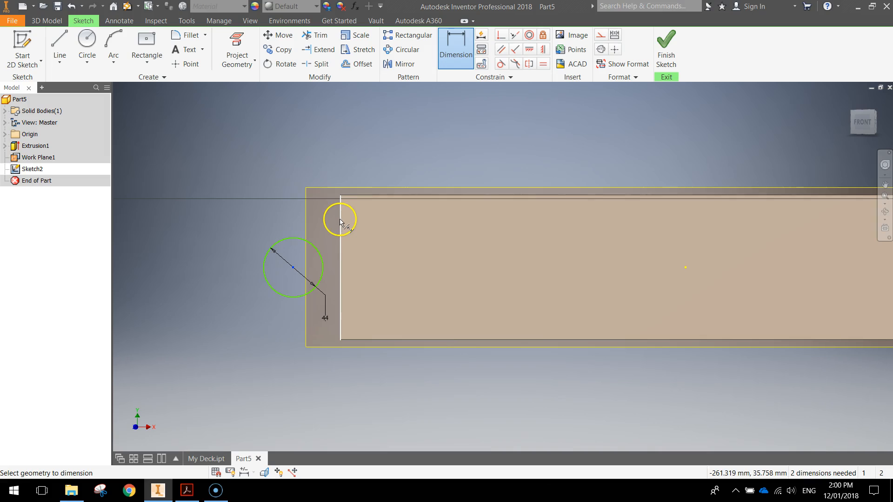
left_click(341, 268)
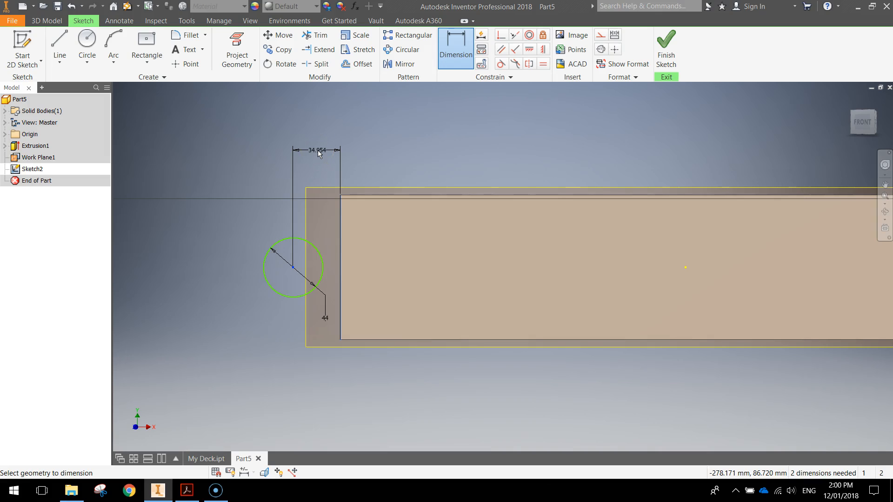
left_click(317, 149)
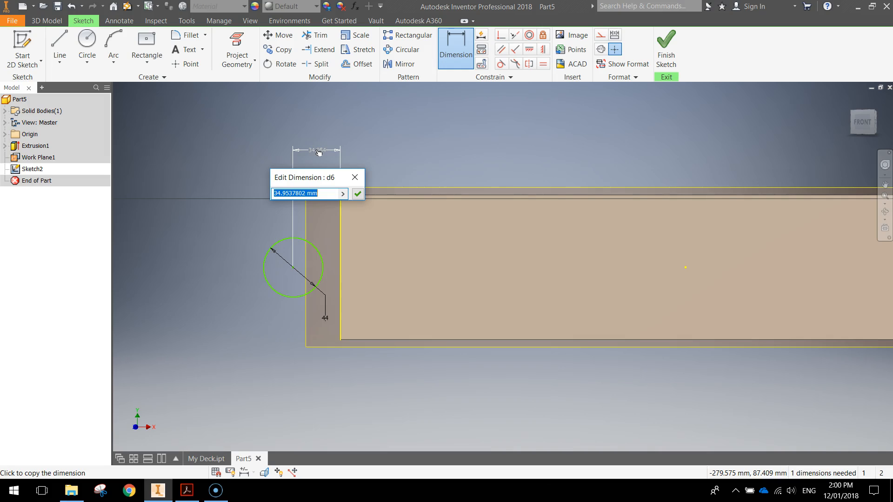
type("93")
left_click(358, 193)
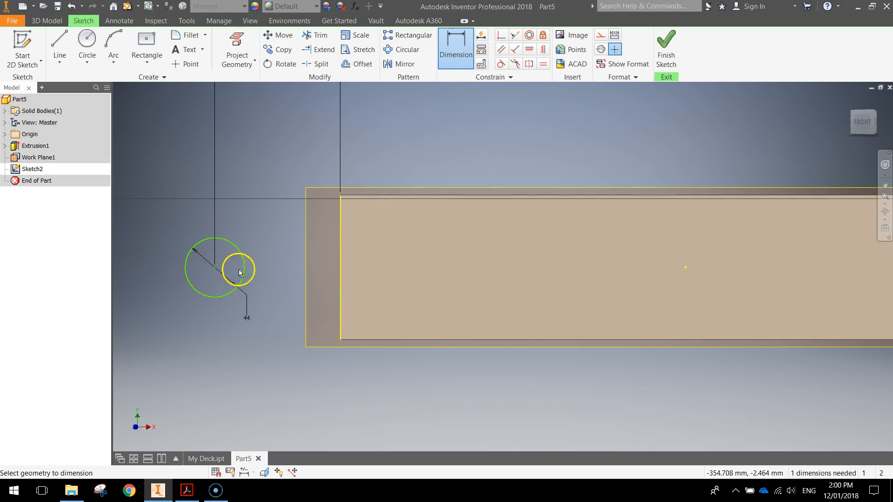
scroll(295, 248, "down", 2)
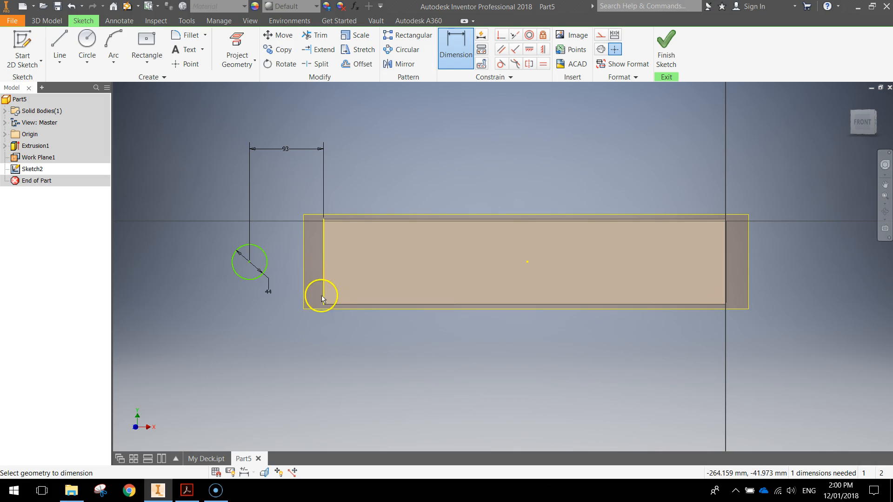
left_click(669, 46)
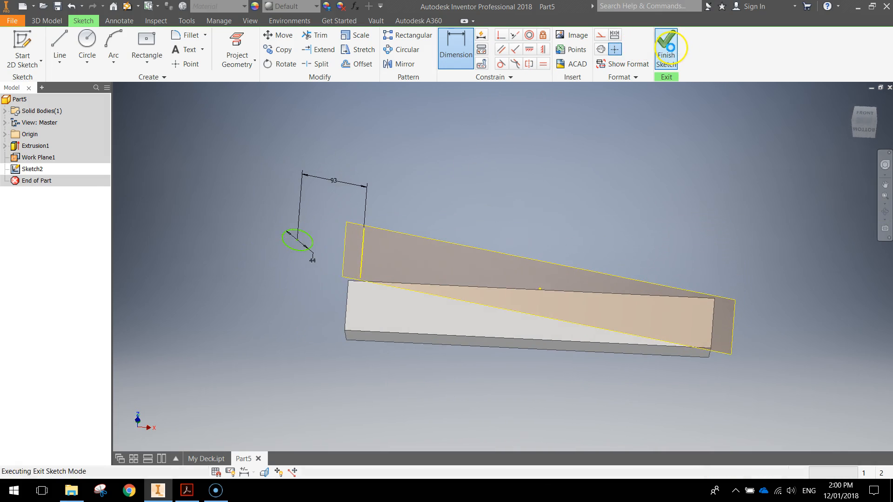
Extrude the 44 mm circle 32.25 mm in Direction 2, downward from the work plane
left_click(60, 43)
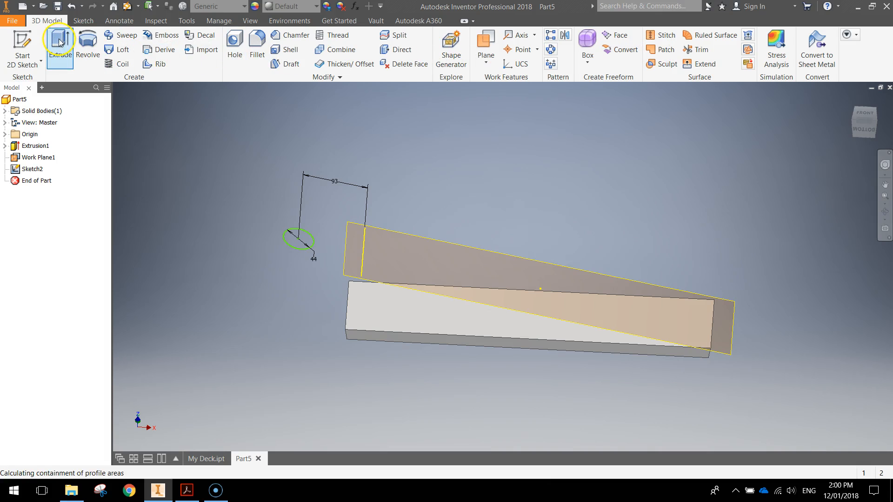
left_click_drag(249, 131, 500, 124)
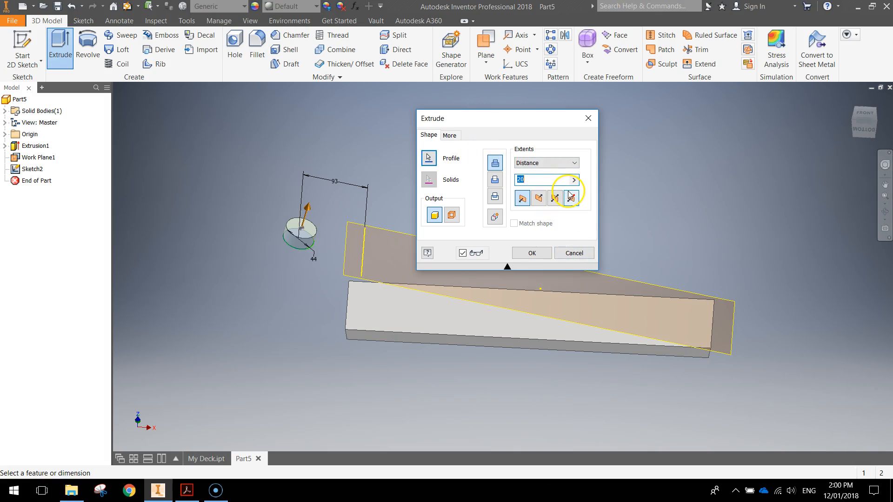
type("32.25")
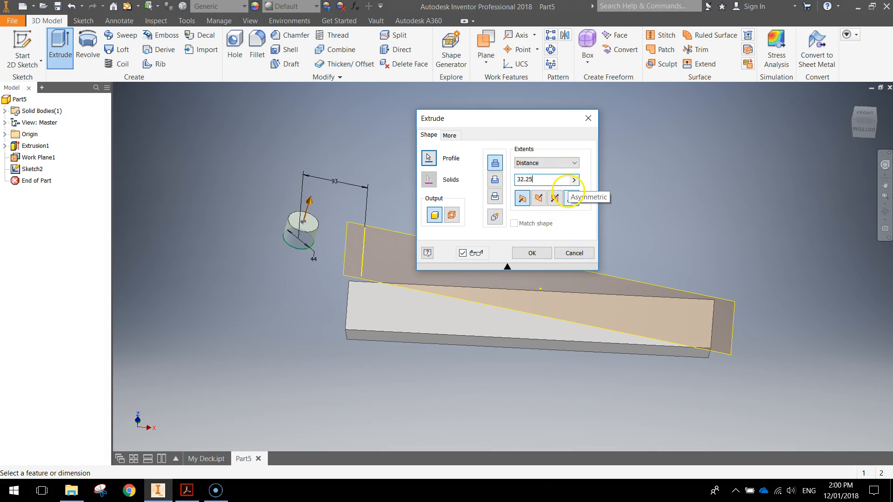
left_click(539, 199)
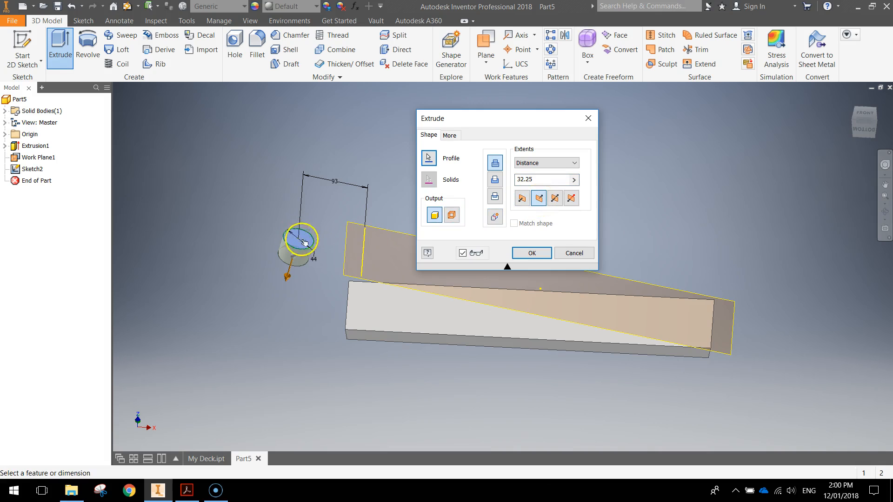
left_click(534, 253)
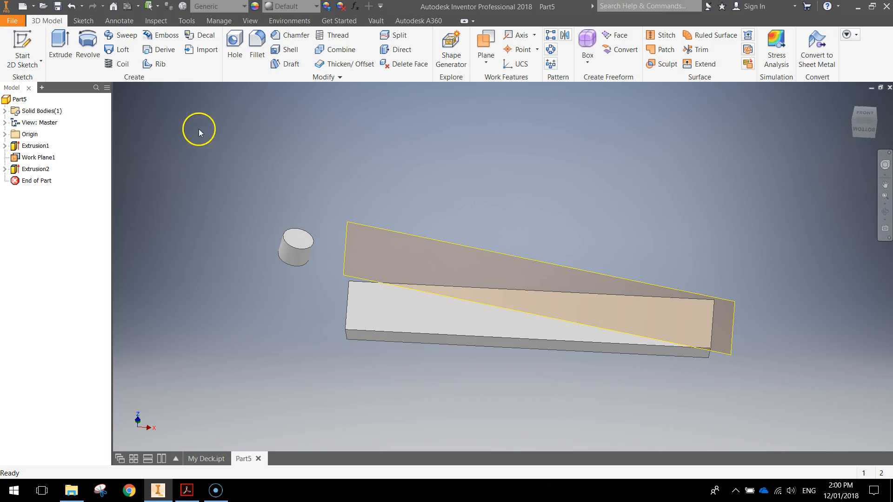
Sketch a 44 mm diameter circle centred on the cylinder's upper face and finish the sketch
left_click(24, 40)
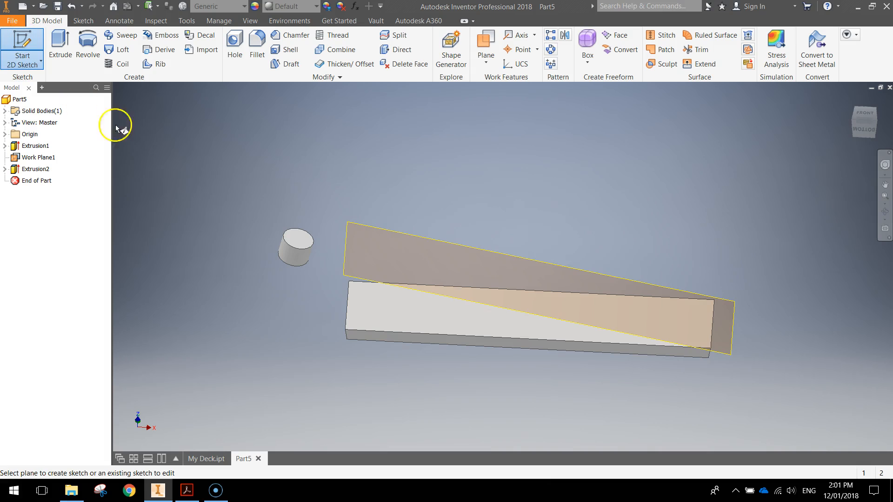
left_click(299, 240)
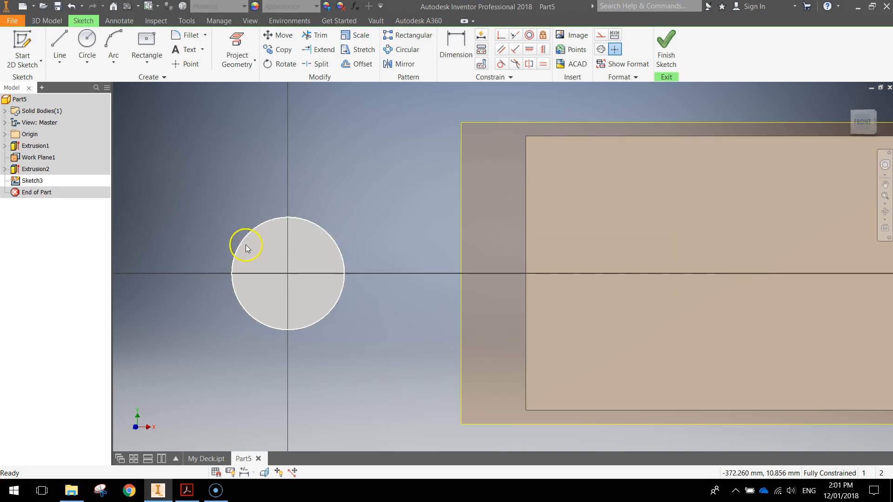
left_click(87, 39)
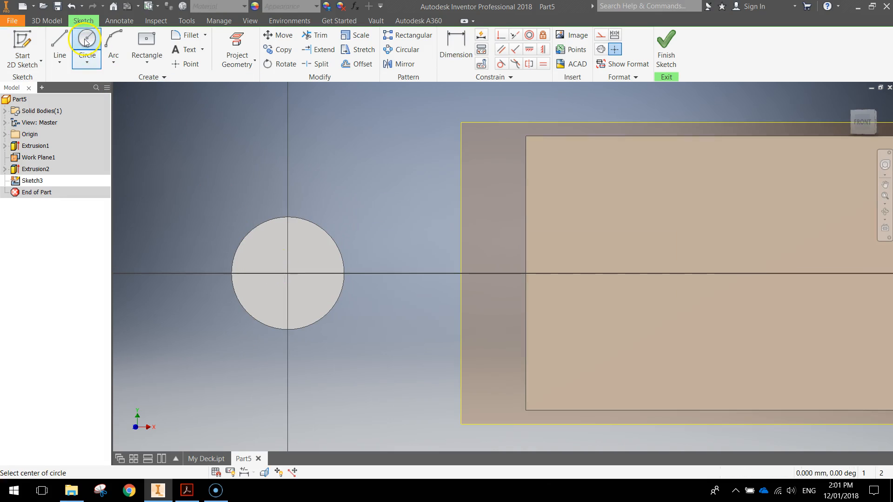
left_click(288, 273)
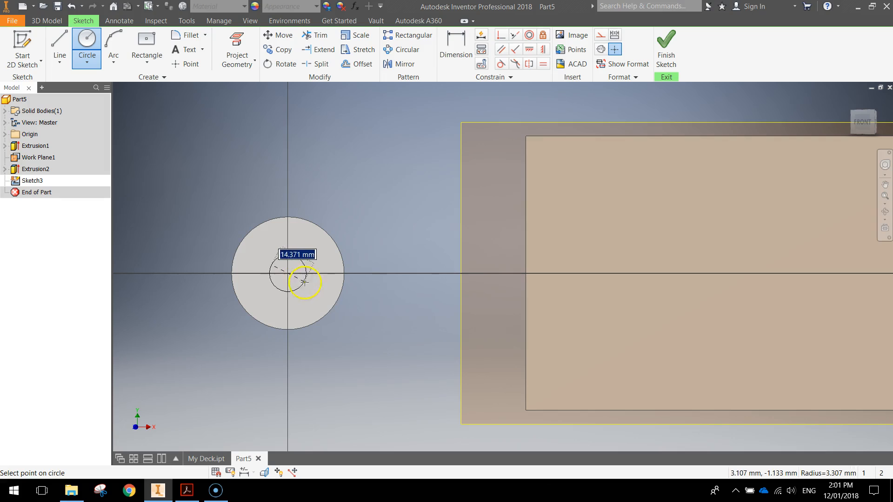
type("44")
key("Return")
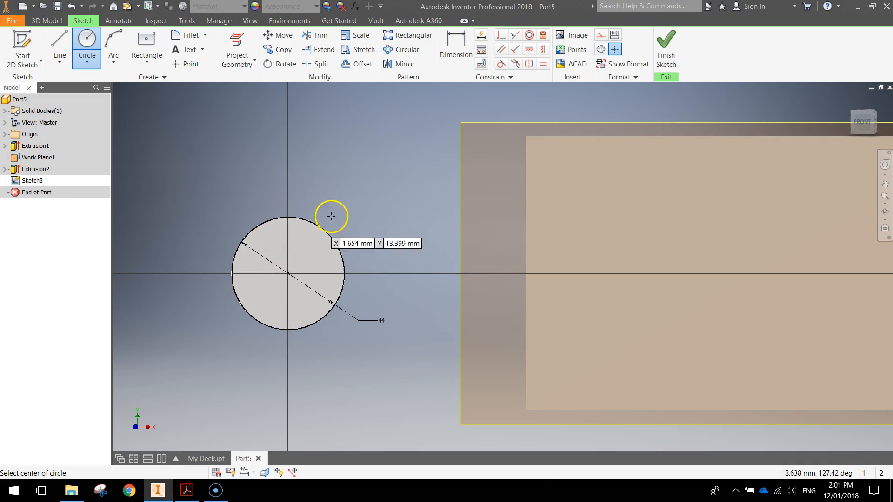
left_click(666, 44)
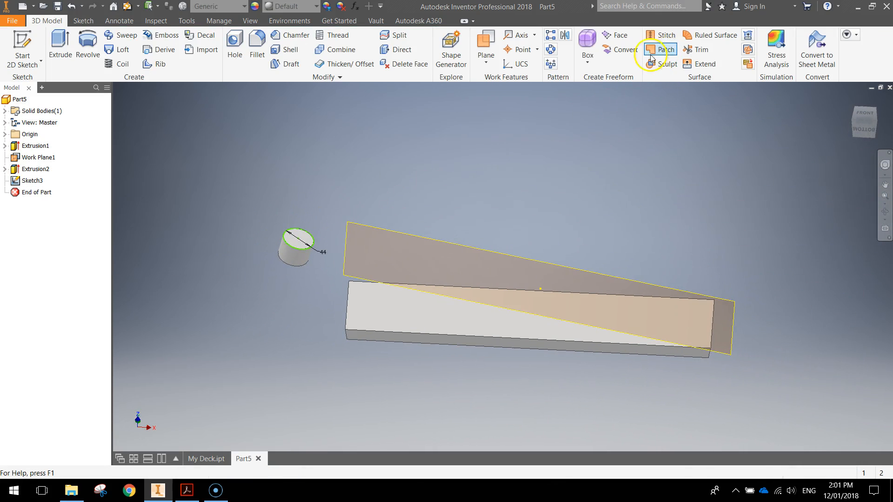
Extrude the circle on the cylinder's upper face 50 mm in Direction 1, lengthening the cylinder upward
left_click(60, 41)
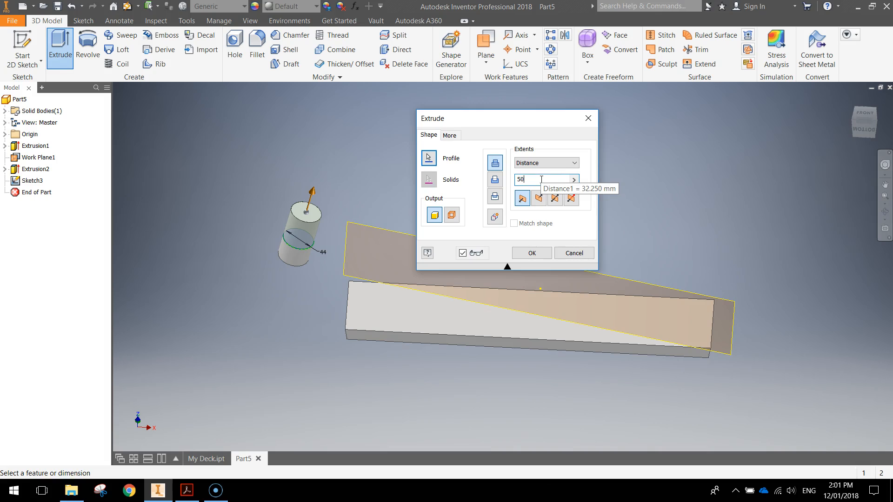
left_click(522, 200)
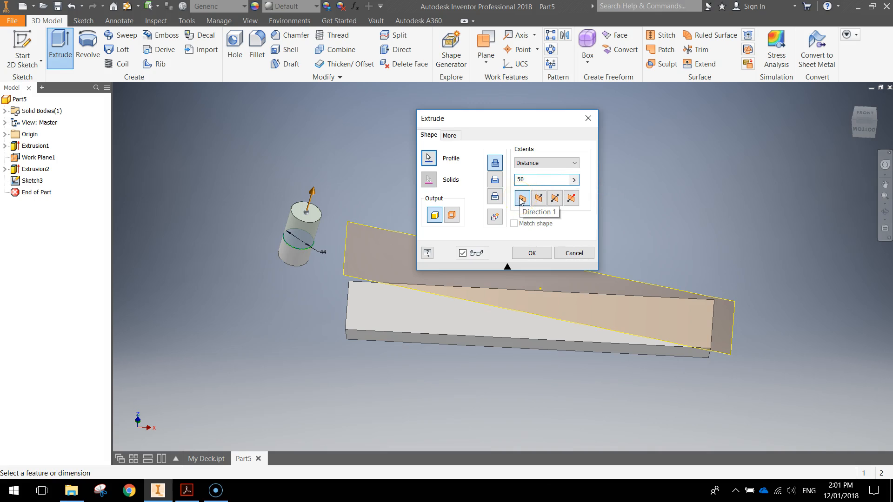
left_click(534, 254)
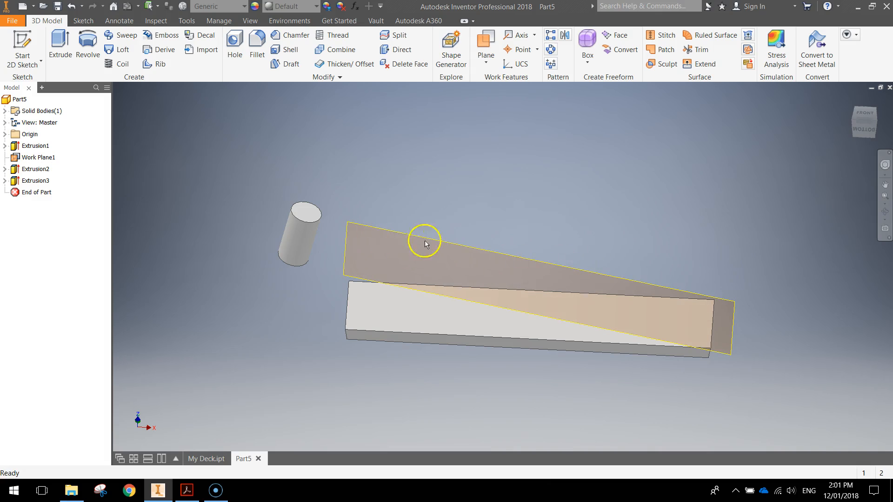
Hide the angled work plane above the block
left_click(359, 229)
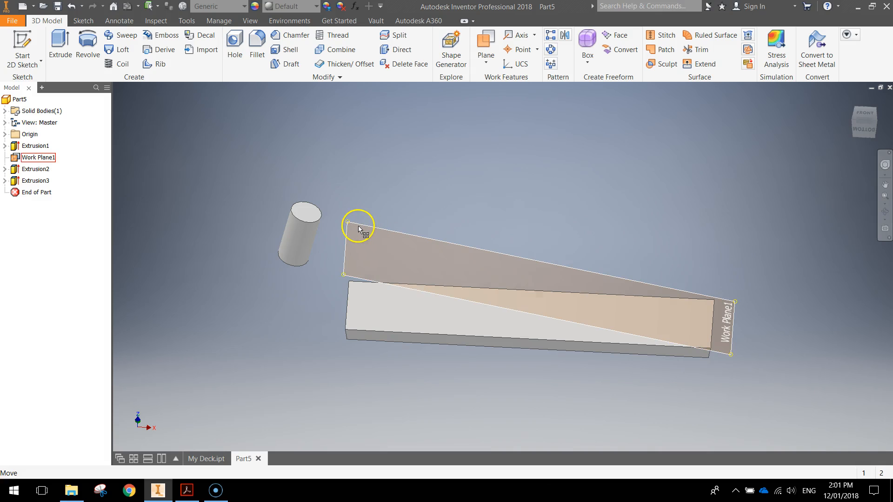
right_click(359, 229)
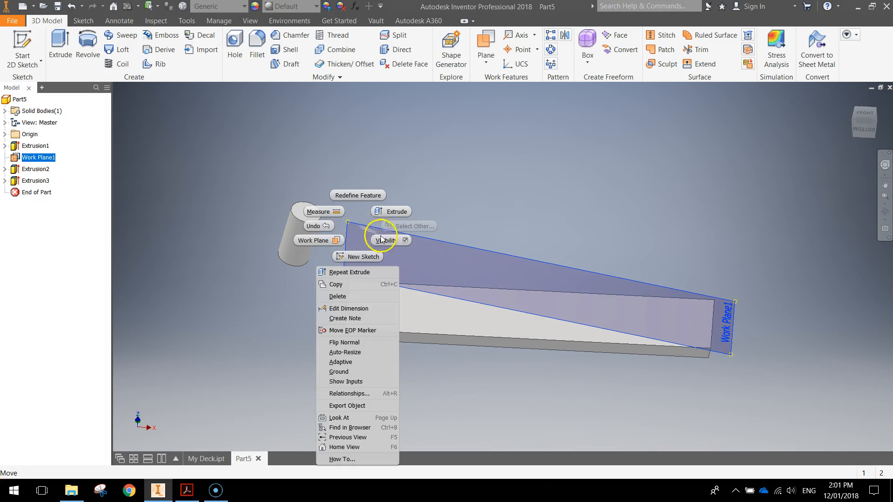
left_click(404, 242)
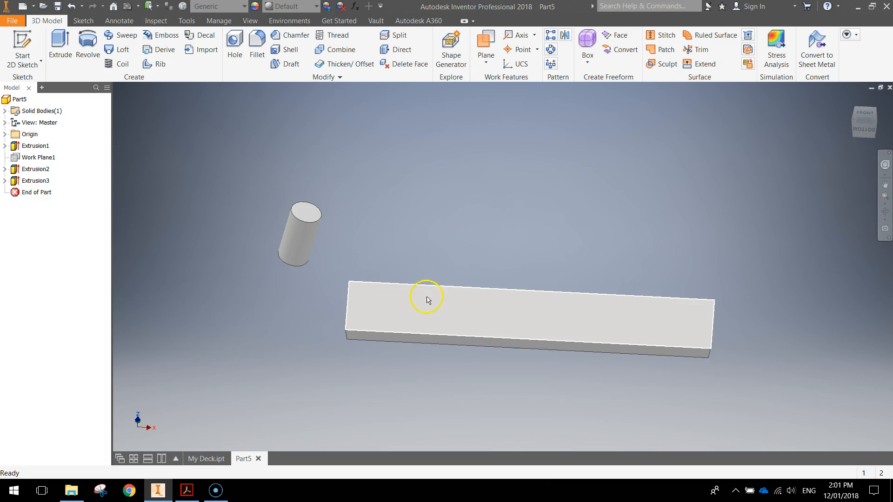
Create a work plane through the short top edge at the block's cylinder end, angled -39 degrees to the block's top face
middle_click_drag(437, 326, 449, 311, "shift")
left_click(864, 121)
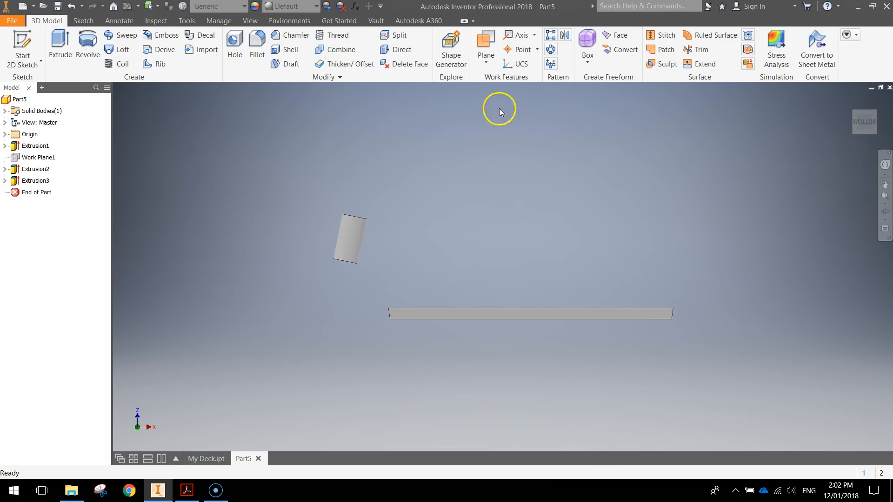
left_click(490, 70)
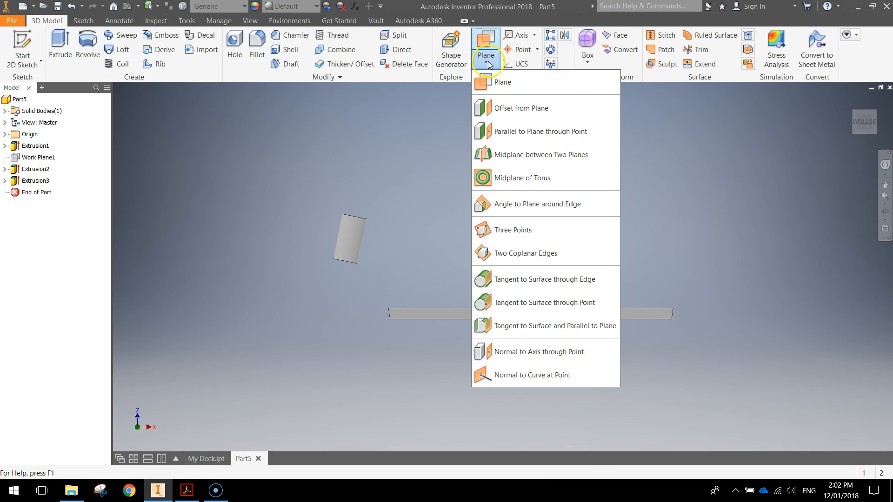
left_click(503, 84)
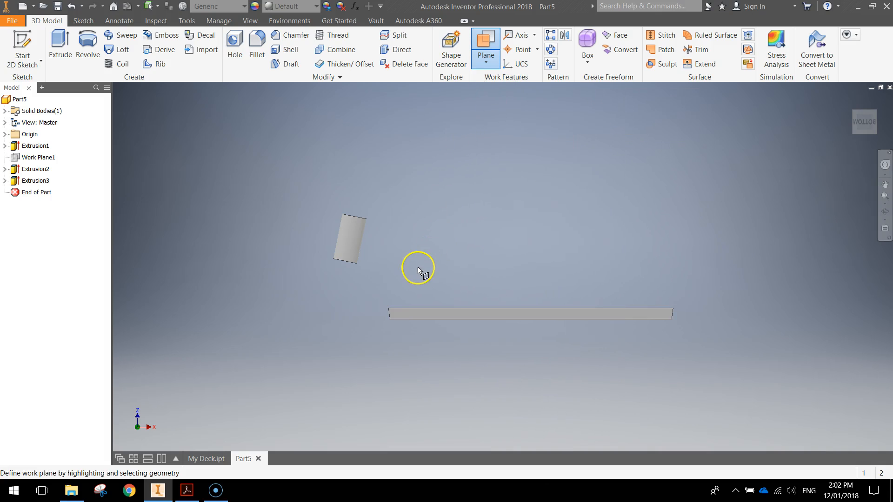
middle_click_drag(404, 283, 430, 293, "shift")
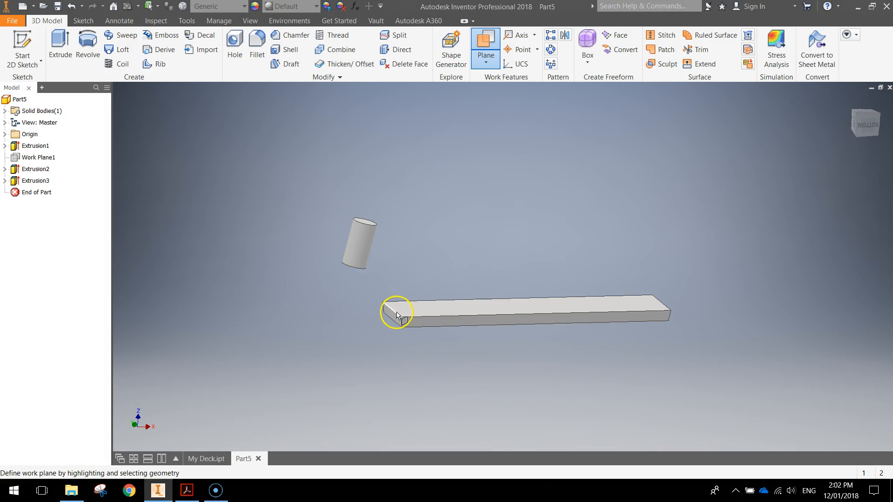
left_click(396, 316)
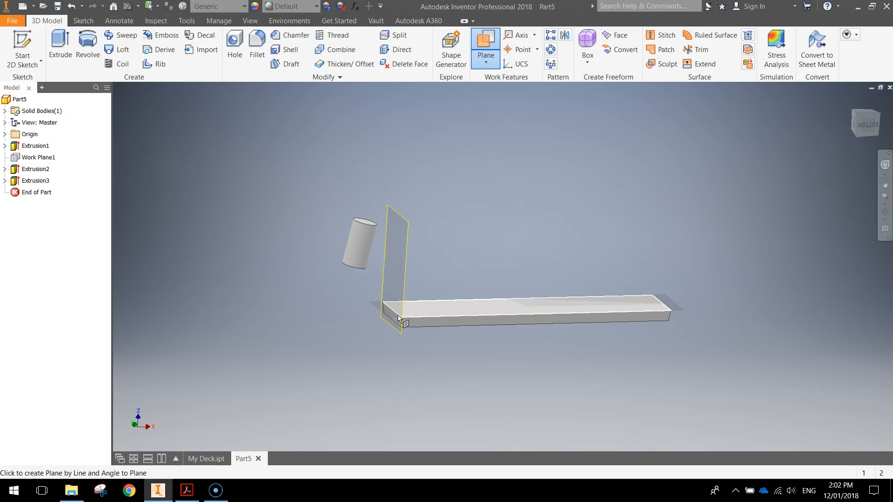
scroll(399, 317, "down", 2)
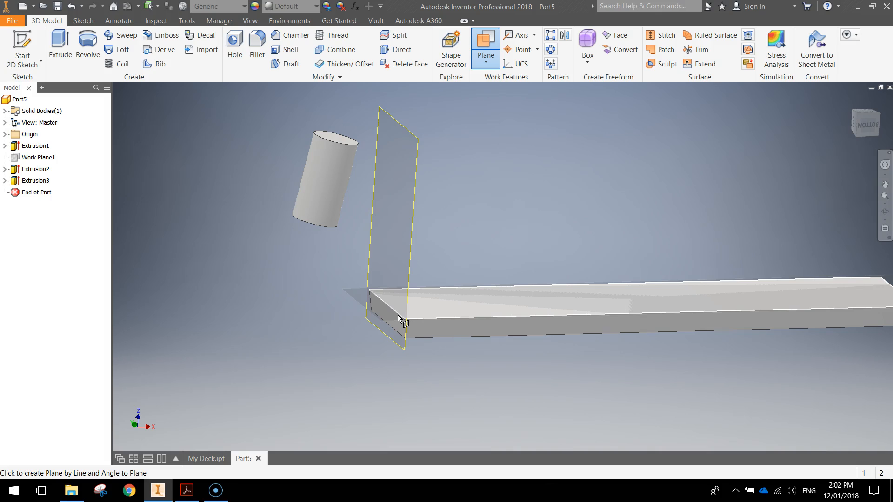
left_click(398, 314)
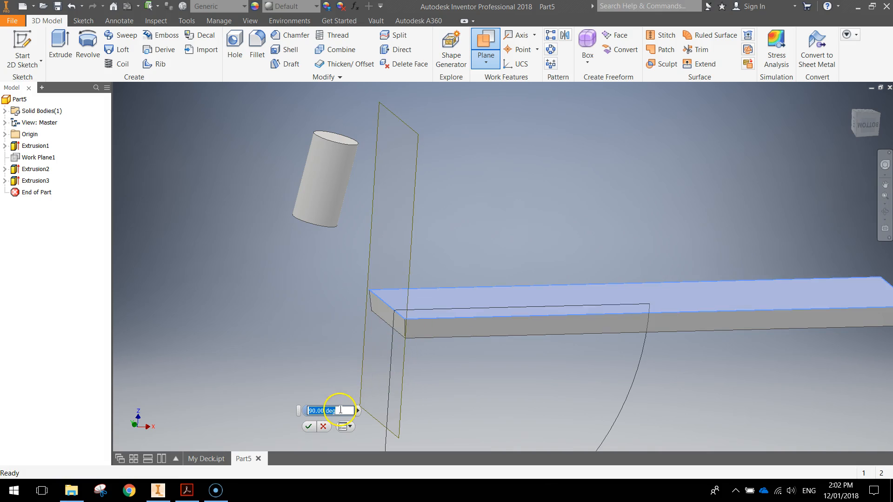
type("39")
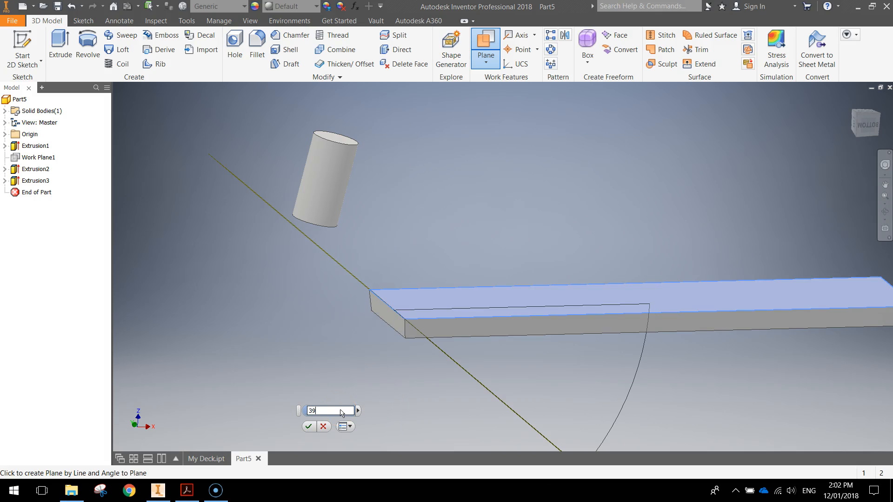
key("BackSpace")
key("BackSpace")
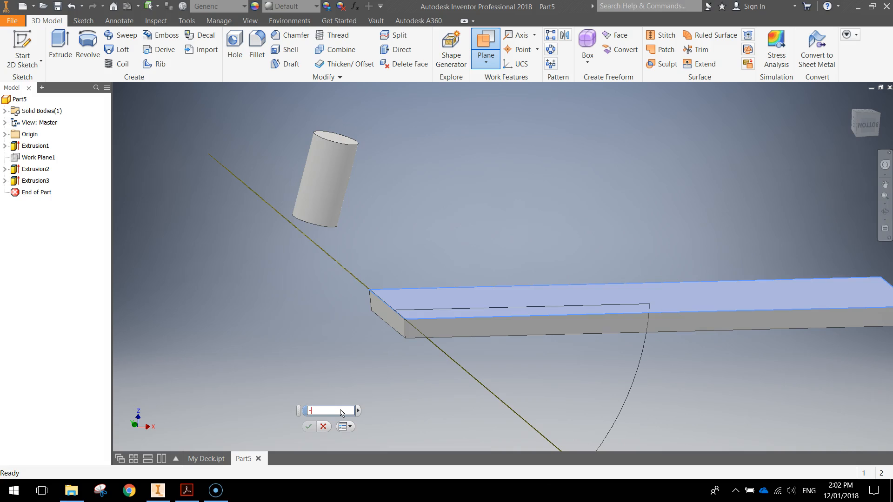
type("-39")
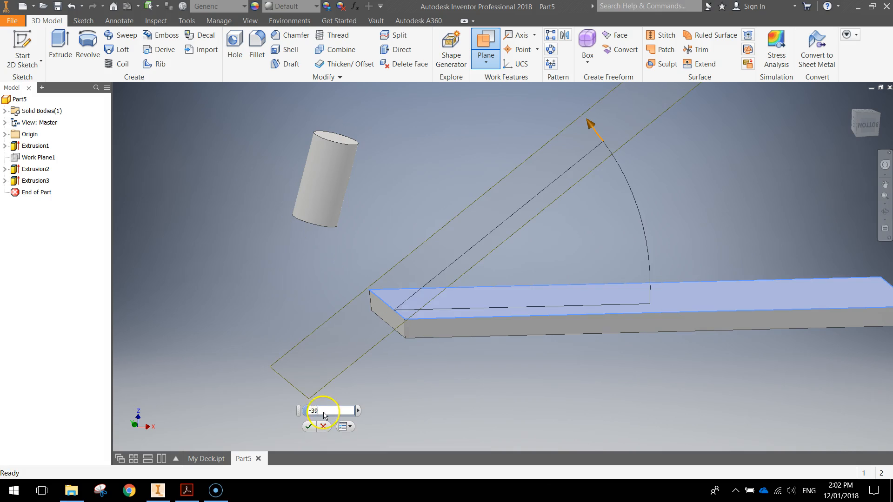
left_click(308, 426)
Start a new 2D sketch on the angled work plane, oriented with the block's long side vertical
middle_click_drag(498, 389, 406, 371)
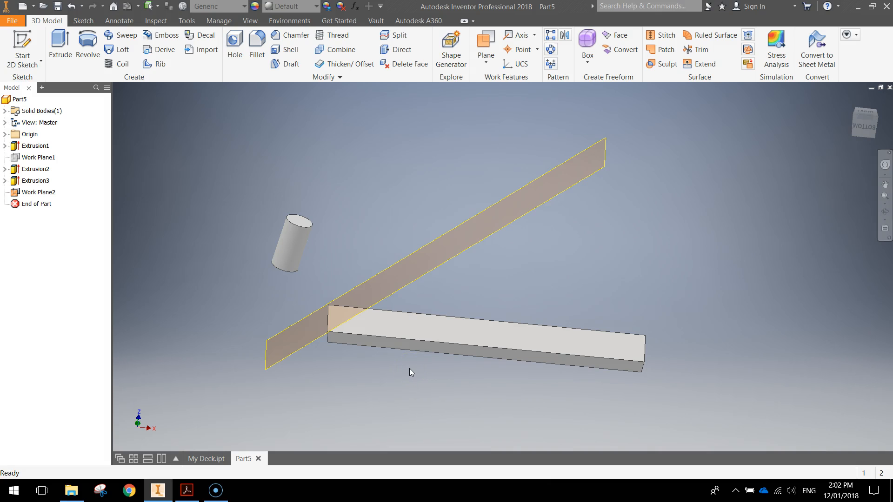
middle_click_drag(487, 234, 484, 293, "shift")
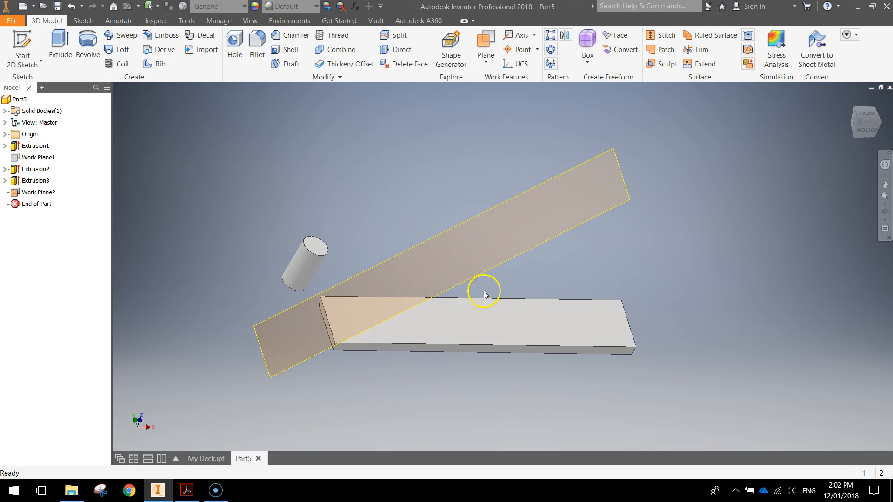
left_click(23, 42)
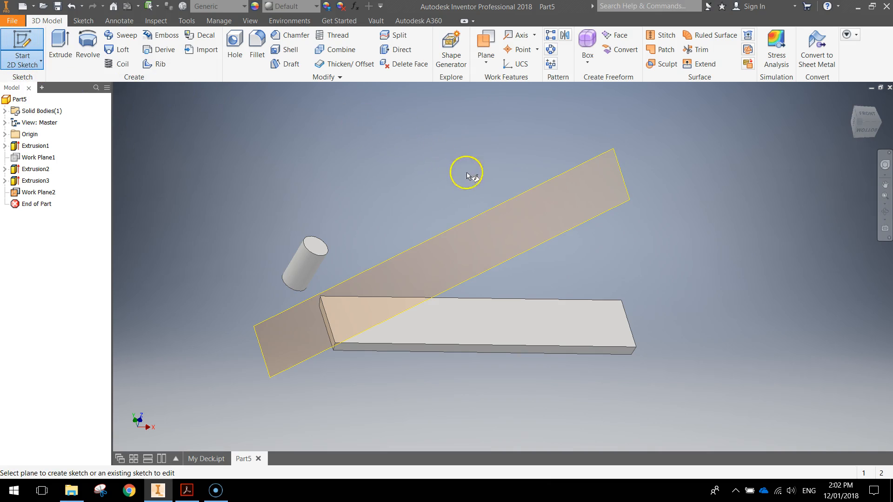
left_click(484, 212)
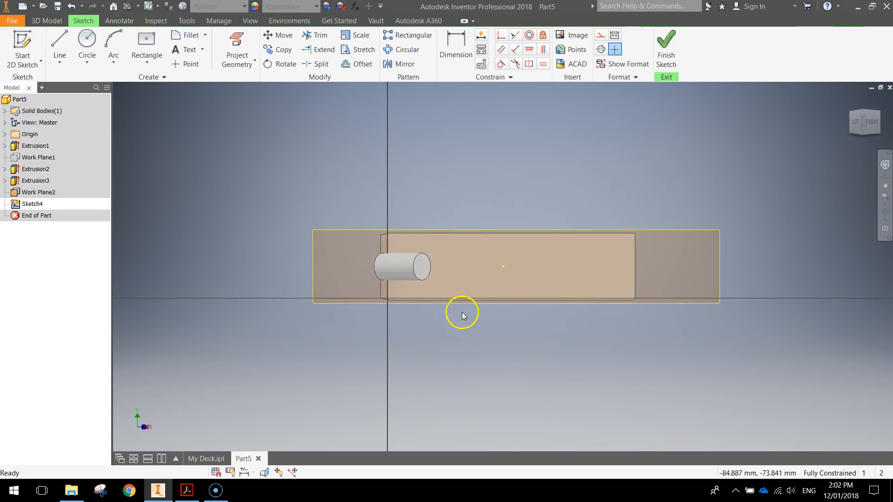
scroll(421, 285, "down", 3)
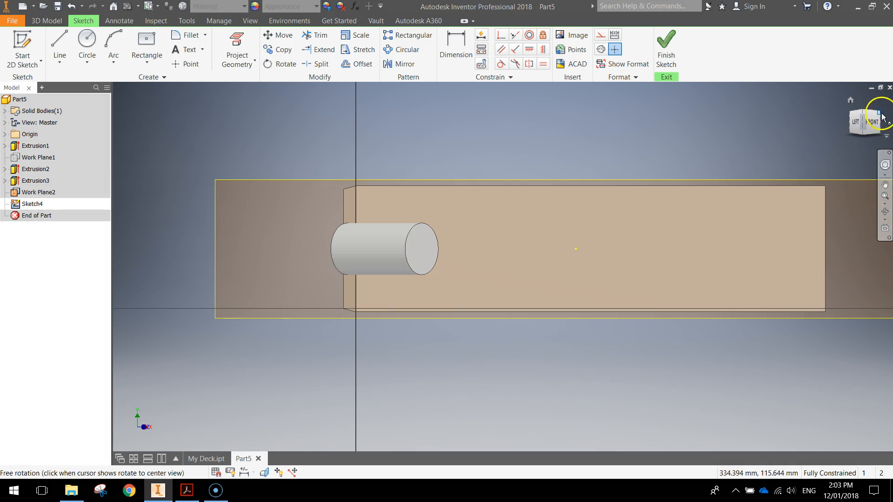
mouse_move(332, 224)
middle_mouse_down("shift")
mouse_move(285, 239)
mouse_move(305, 279)
mouse_move(522, 211)
mouse_move(467, 182)
mouse_move(392, 169)
middle_mouse_up("shift")
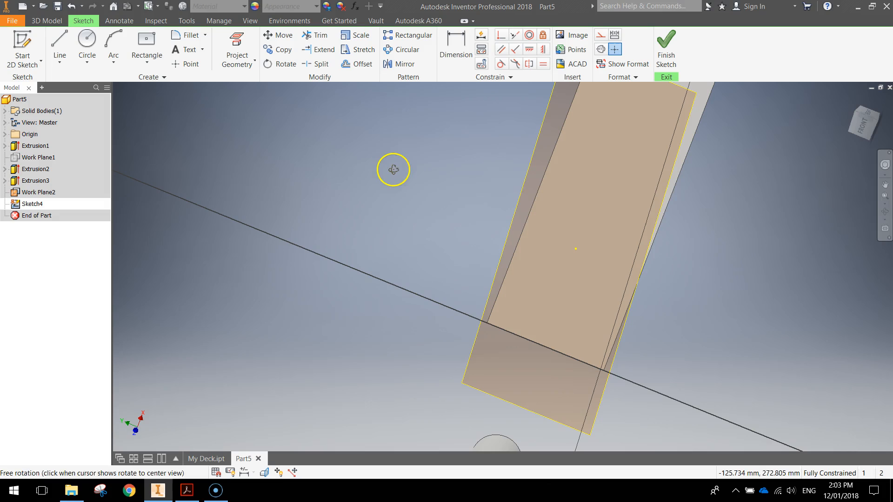
left_click(858, 121)
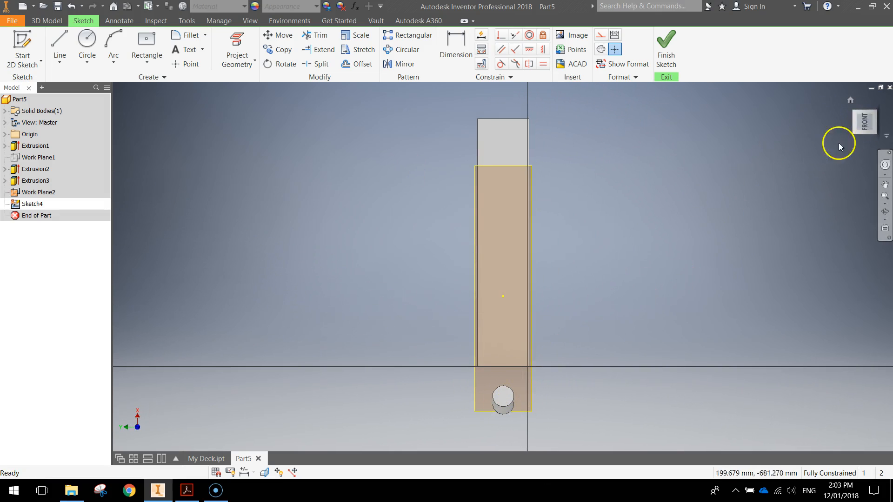
scroll(535, 400, "down", 5)
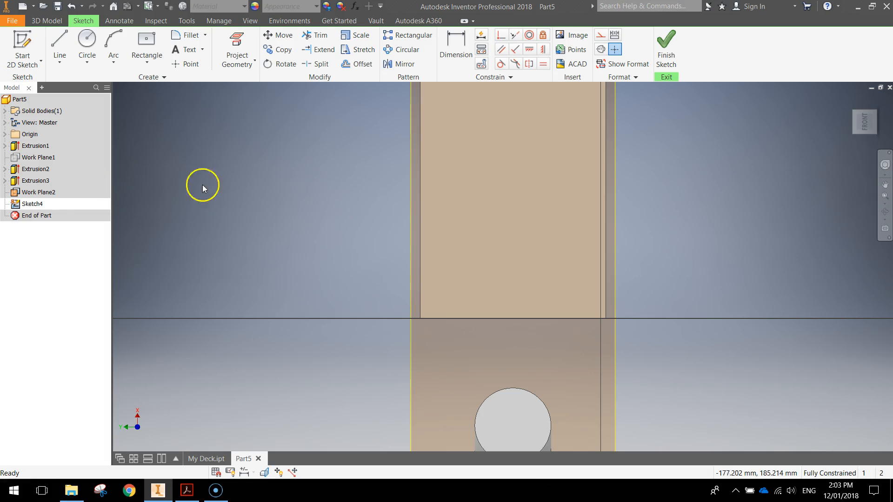
Draw a closed rectangle 38 mm wide and 39 mm high, centred on the midpoint of the block's end edge, and finish the sketch
left_click(59, 50)
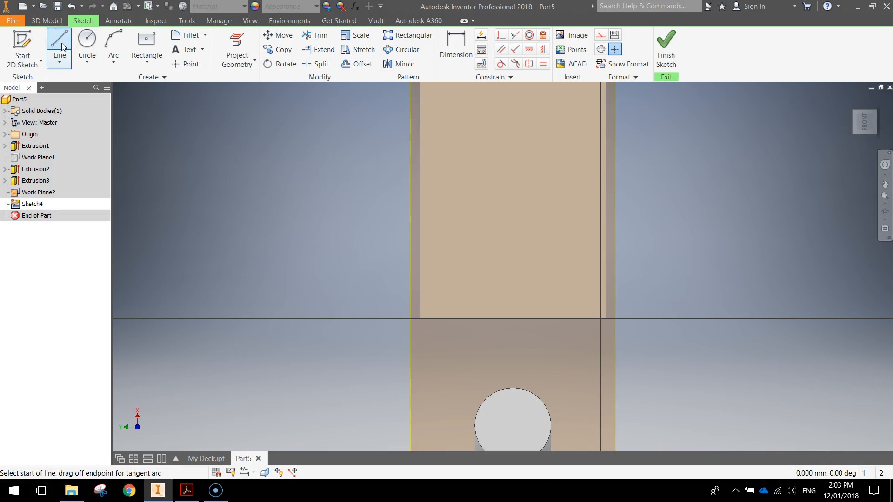
left_click(513, 318)
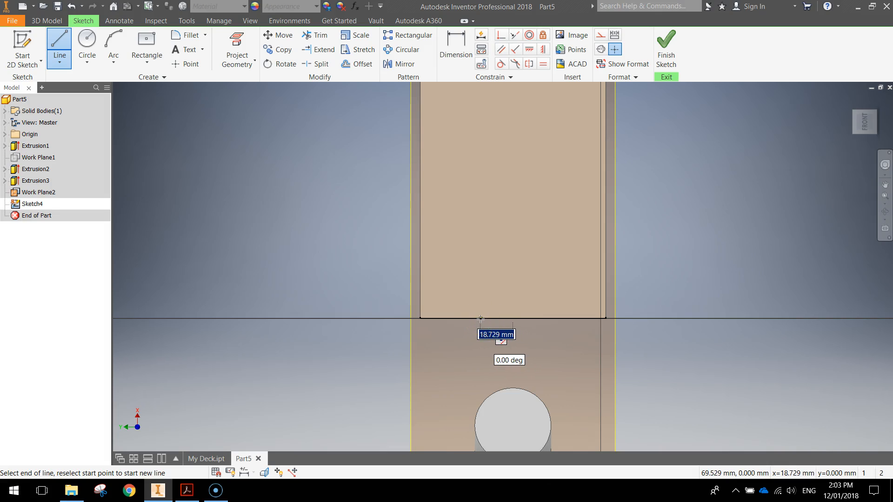
type("19")
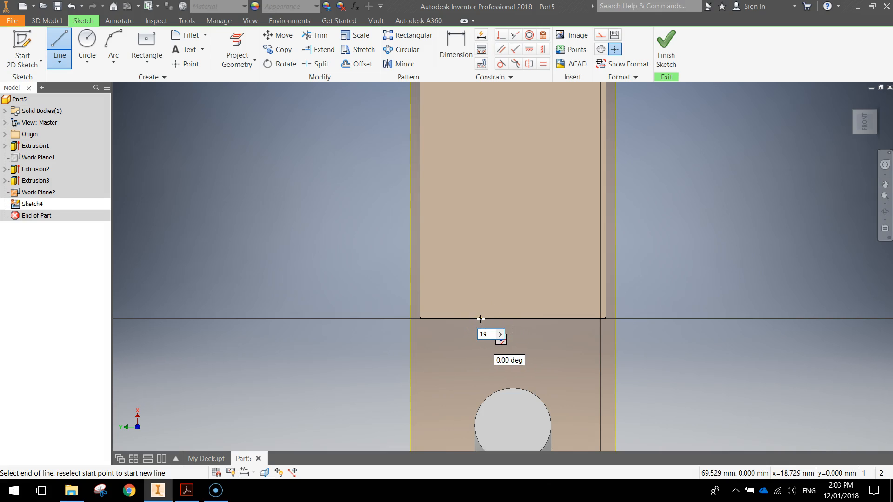
key("Return")
left_click_drag(480, 318, 480, 269)
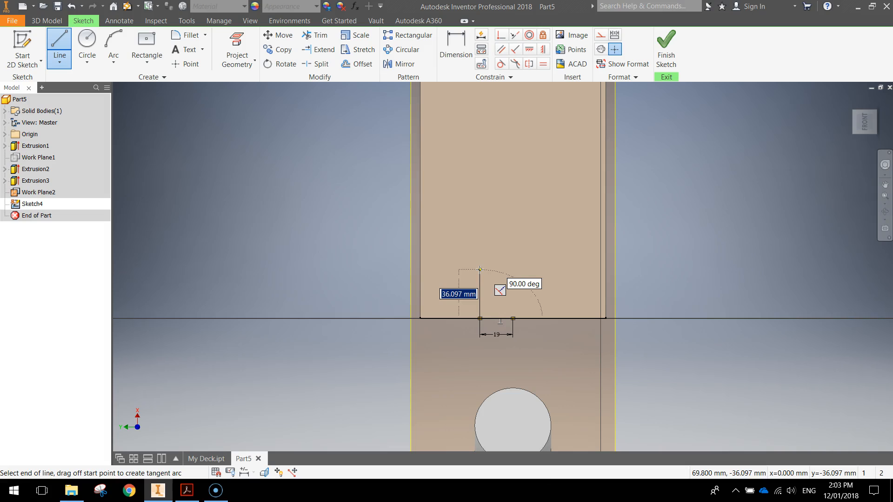
type("9")
key("Return")
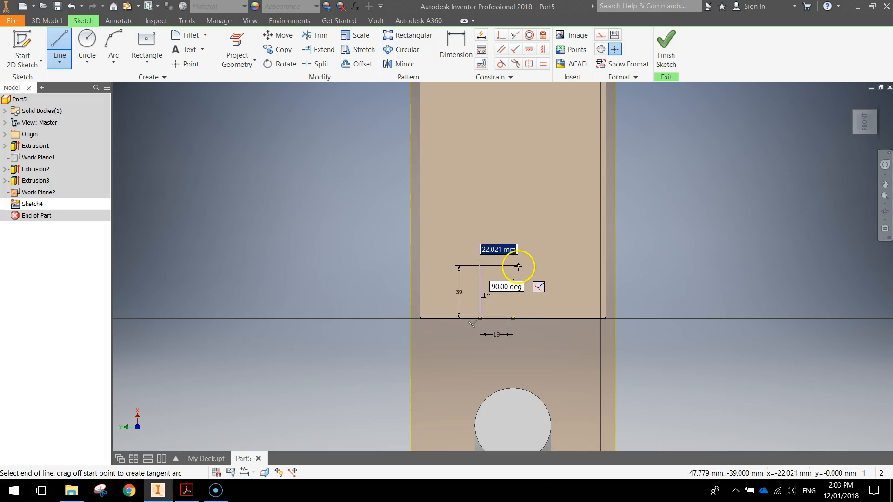
type("38")
key("Return")
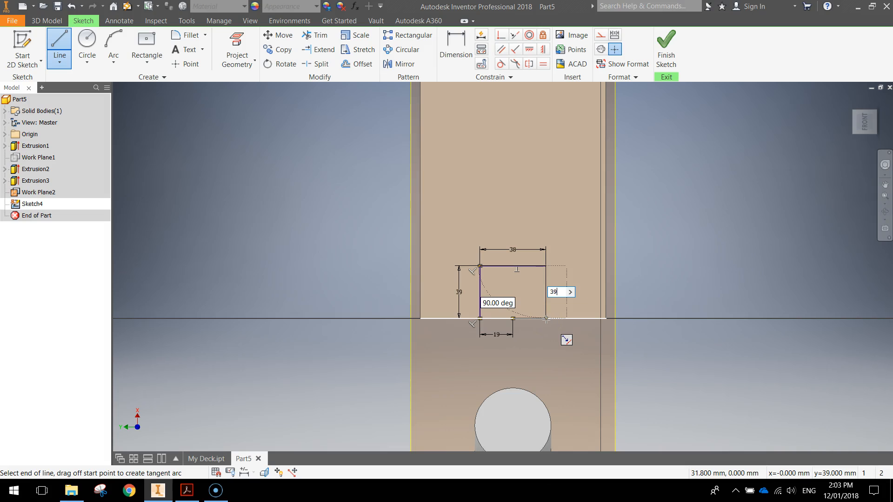
key("Return")
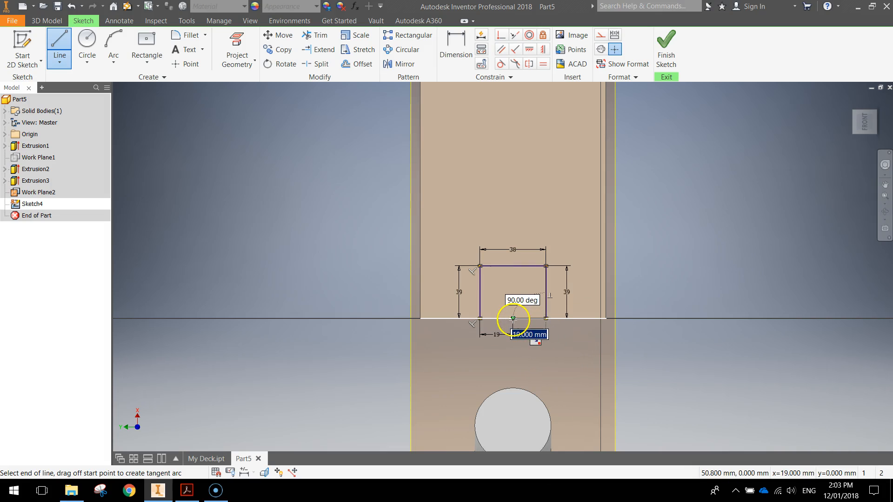
double_click(513, 319)
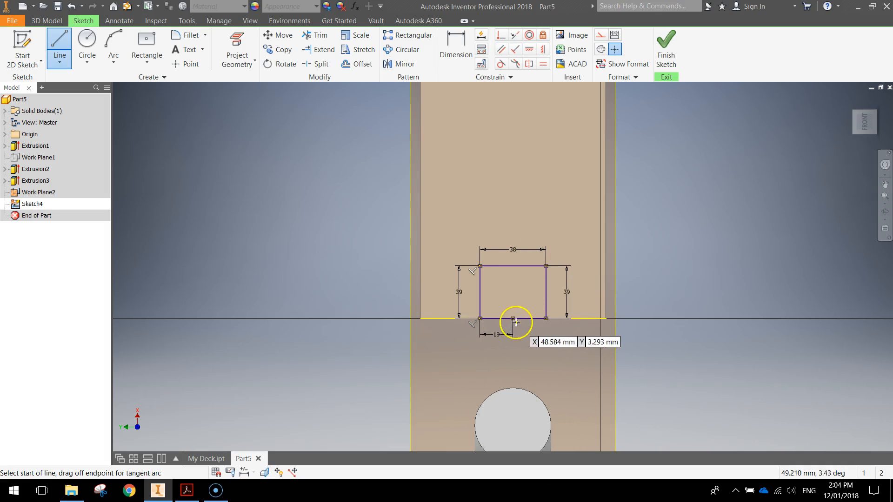
left_click(665, 42)
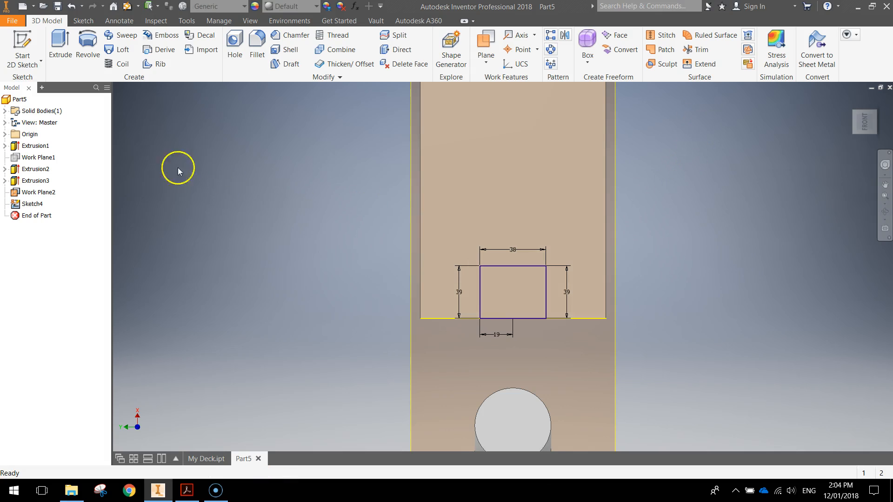
Extrude the rectangle with the To Next extent so it joins the block's end to the angled cylinder
left_click(58, 43)
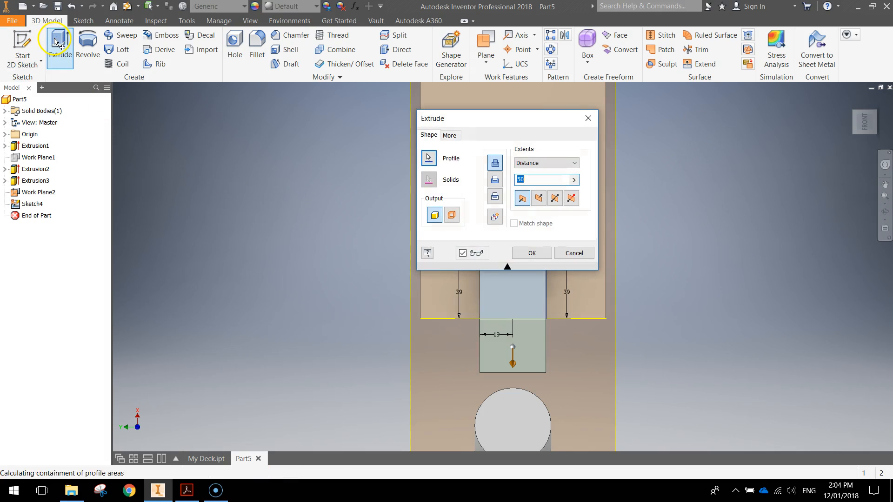
left_click_drag(467, 118, 268, 121)
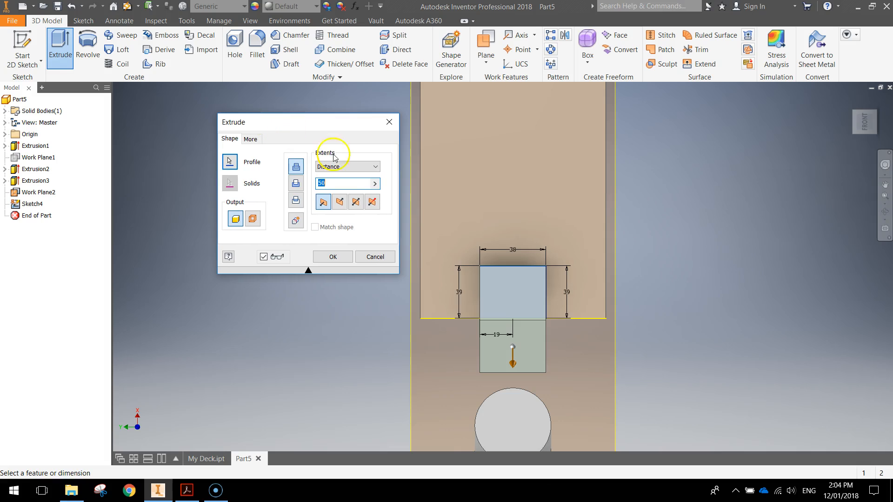
left_click(347, 167)
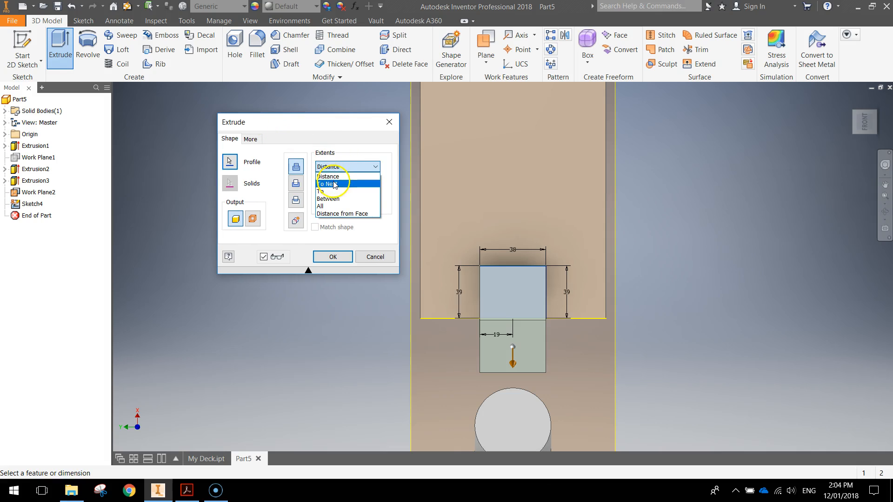
left_click(346, 184)
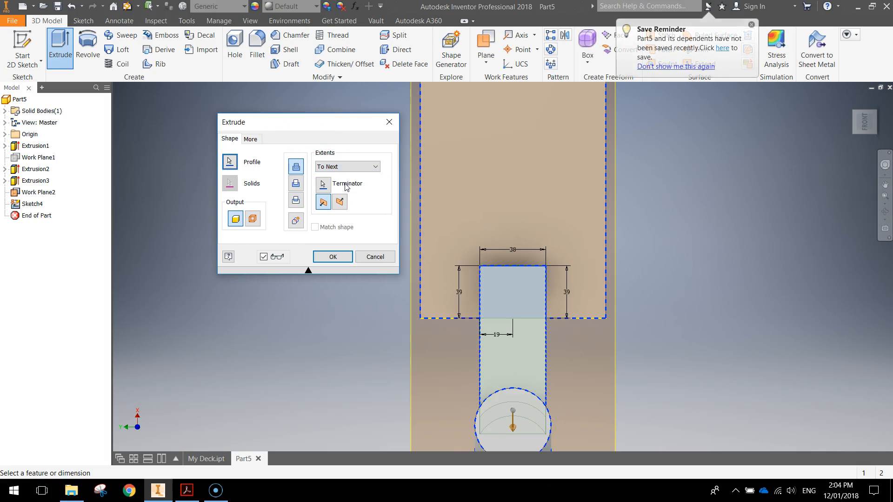
left_click(345, 257)
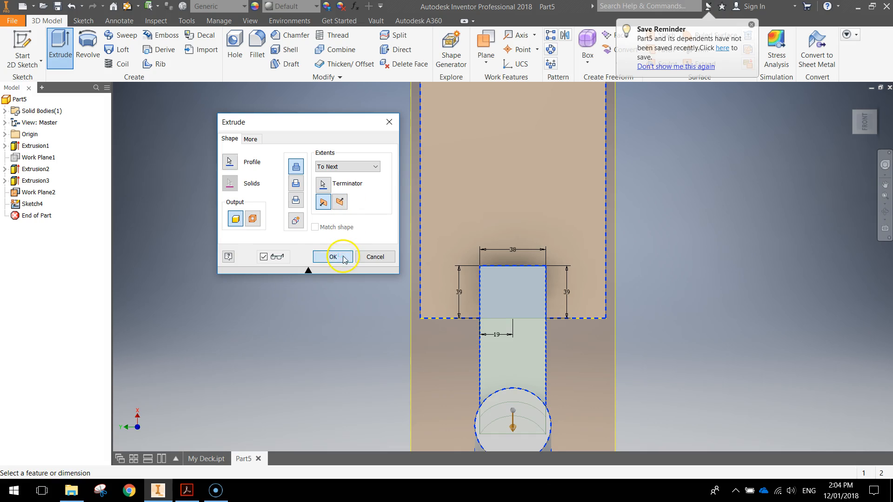
middle_click_drag(357, 339, 565, 252, "shift")
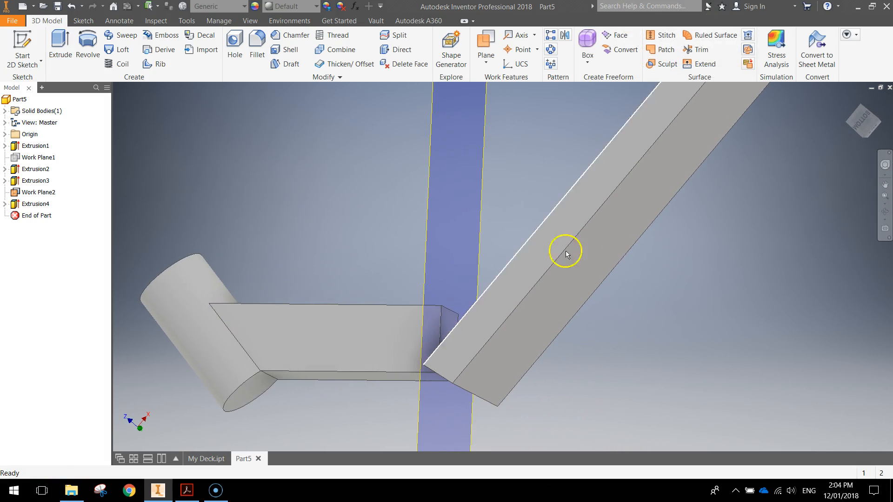
left_click(864, 122)
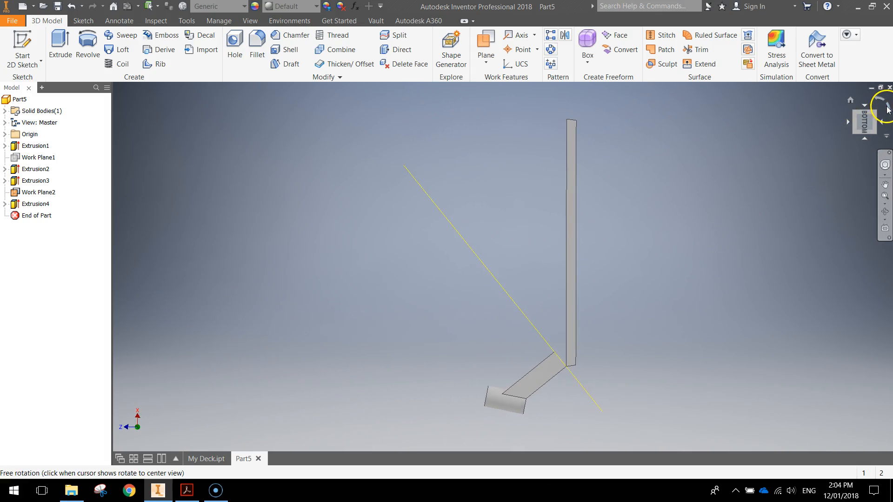
left_click(887, 110)
scroll(405, 333, "up", 3)
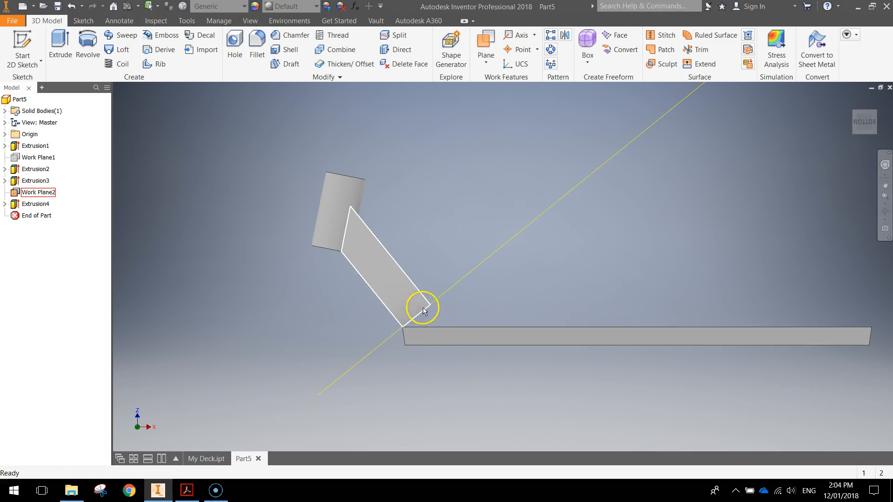
Hide the angled work plane at the base of the neck
mouse_move(446, 323)
middle_mouse_down("shift")
mouse_move(428, 339)
mouse_move(397, 339)
mouse_move(479, 347)
middle_mouse_up("shift")
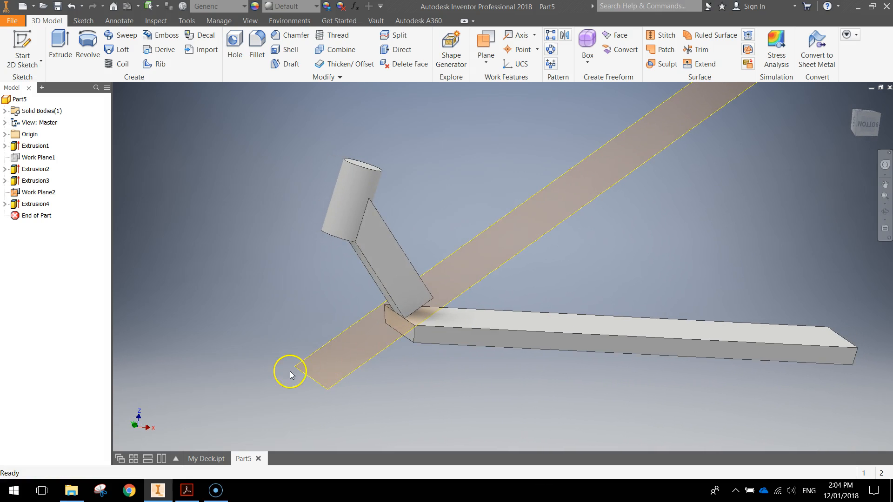
right_click(304, 376)
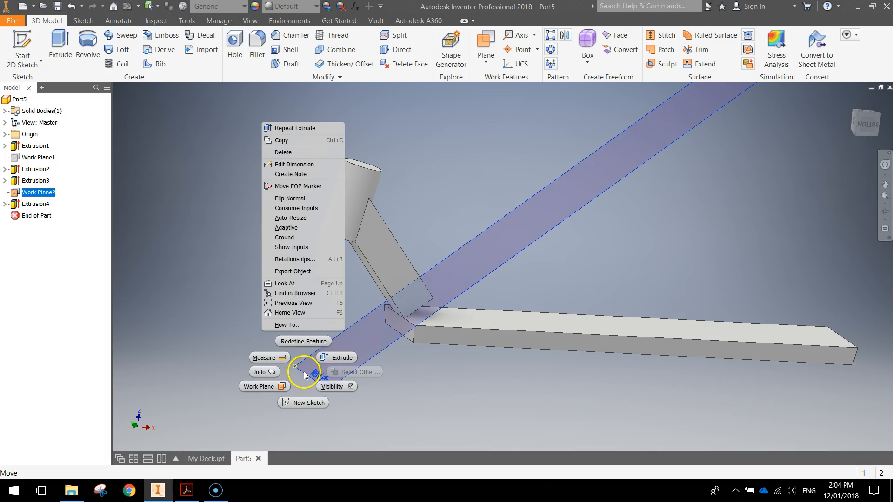
left_click(342, 392)
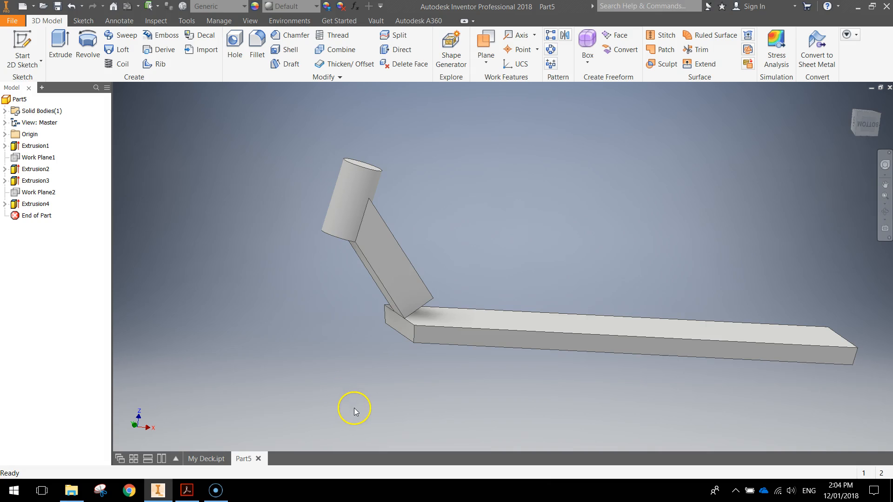
Start a new 2D sketch on the neck's lower end face, where it meets the base block
middle_click_drag(466, 373, 345, 359, "shift")
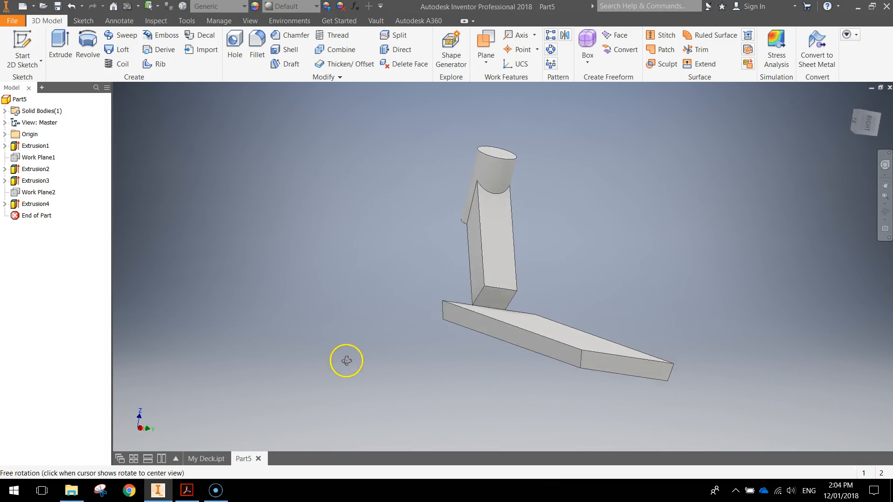
scroll(490, 292, "up", 5)
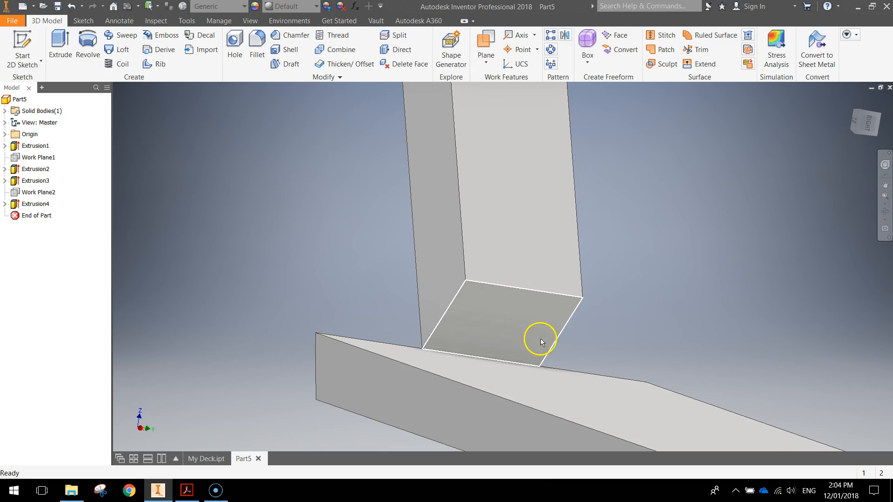
scroll(542, 321, "down", 5)
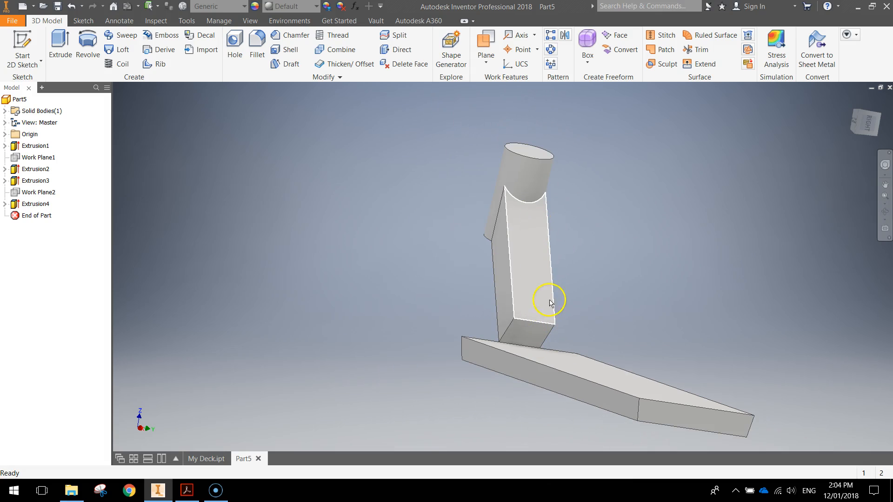
left_click(26, 39)
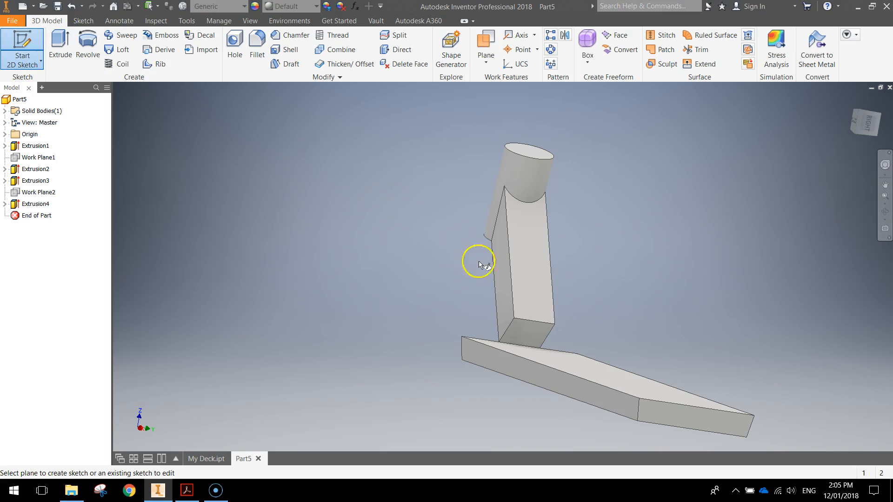
left_click(526, 330)
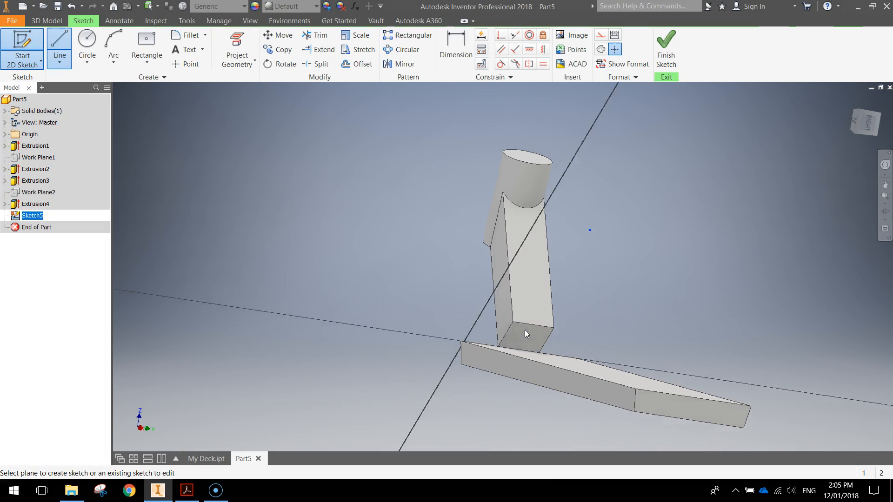
mouse_move(512, 428)
middle_mouse_down("shift")
mouse_move(432, 407)
mouse_move(459, 419)
mouse_move(468, 444)
middle_mouse_up("shift")
scroll(500, 407, "down", 5)
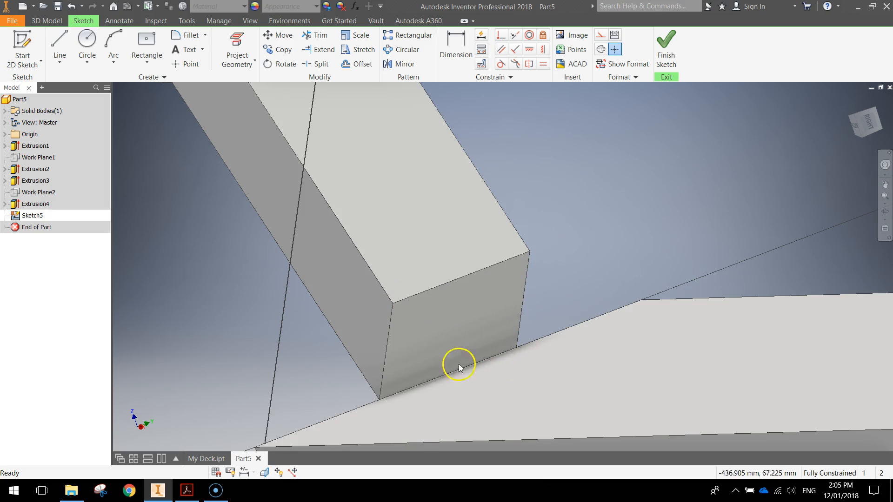
Trace the four edges of the neck's lower end face with a closed line outline and finish the sketch
left_click(59, 44)
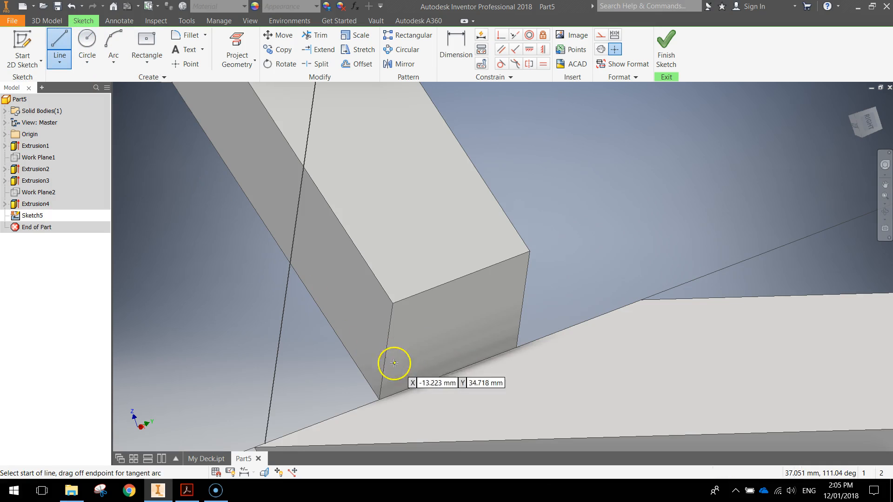
left_click(393, 303)
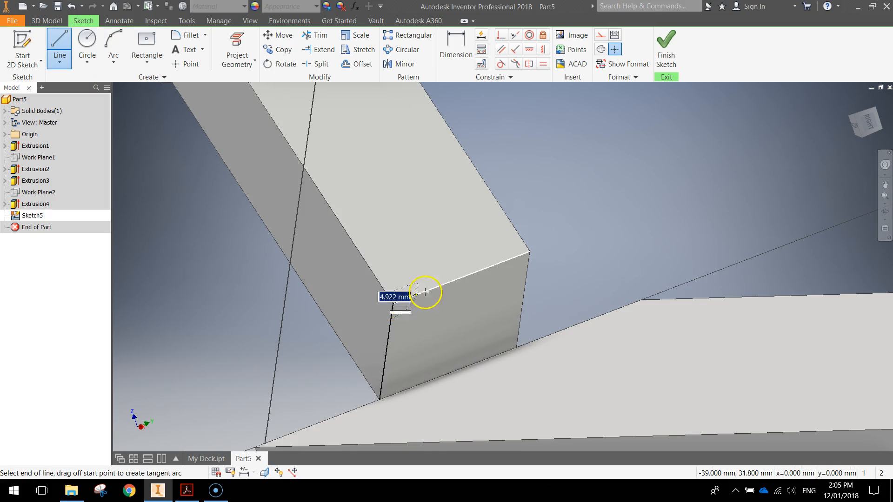
left_click(530, 251)
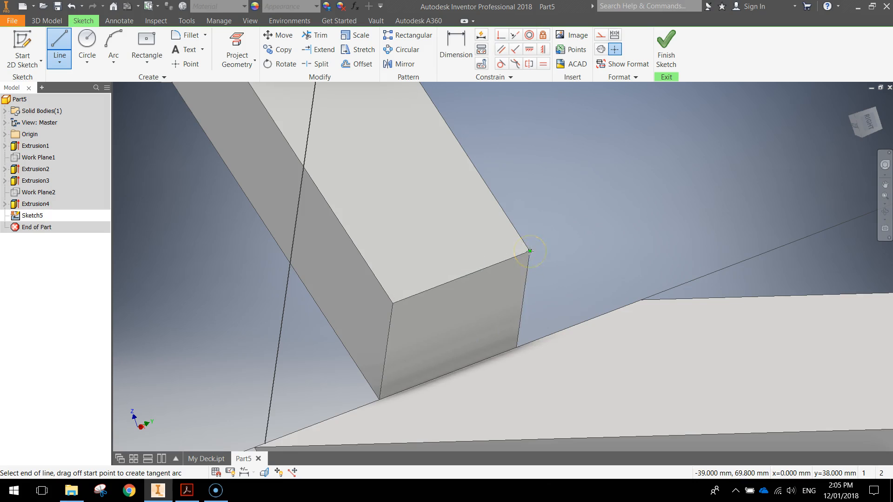
left_click(517, 347)
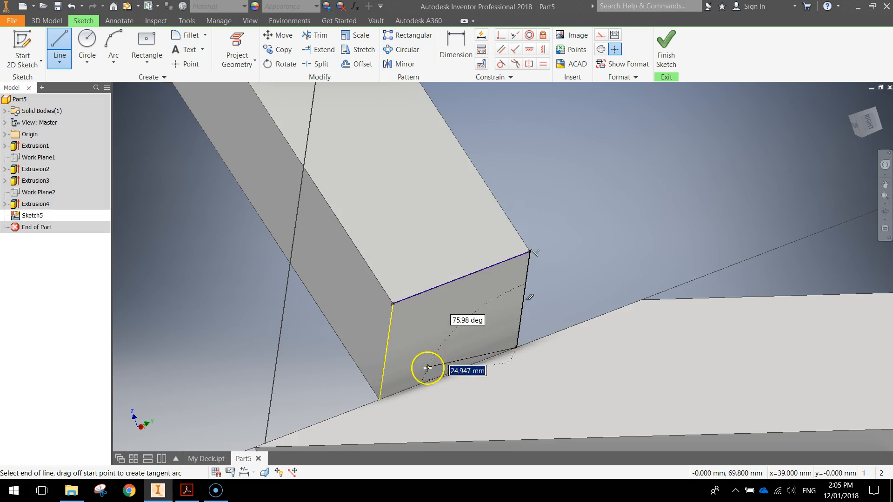
left_click(380, 399)
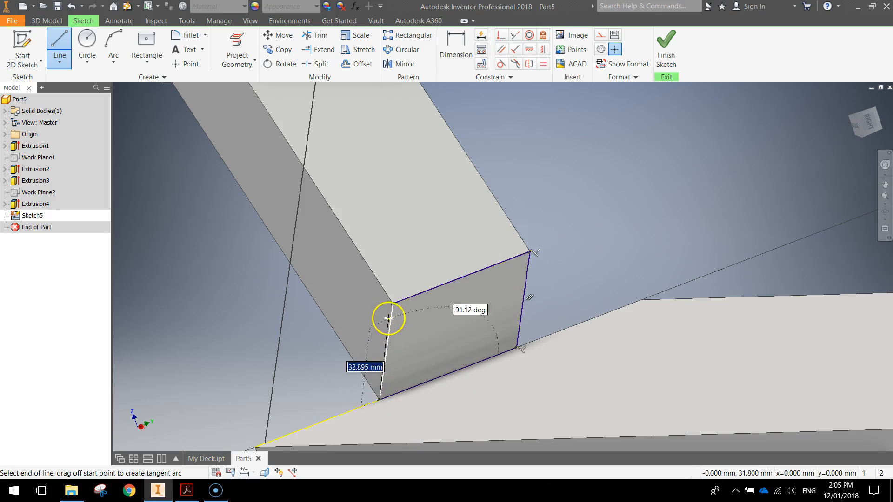
left_click(393, 303)
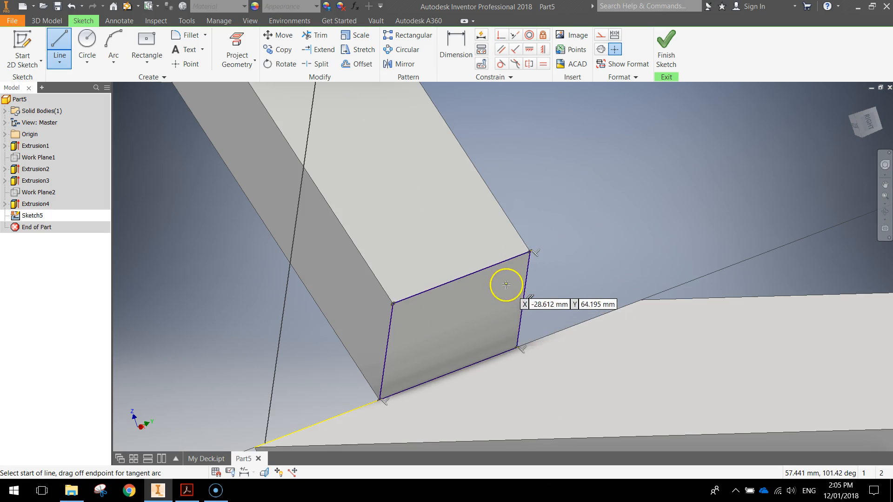
left_click(665, 45)
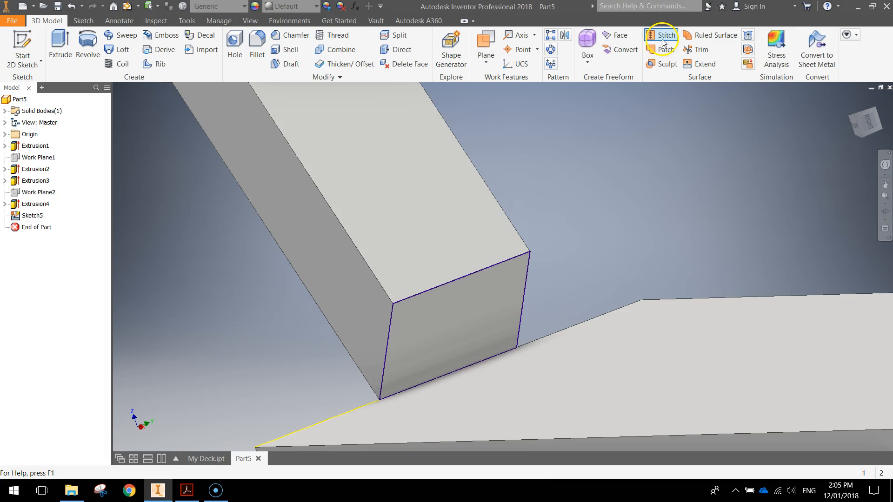
Extrude the traced outline with the To Next extent to fill the gap between the neck and the block's top face
left_click(65, 41)
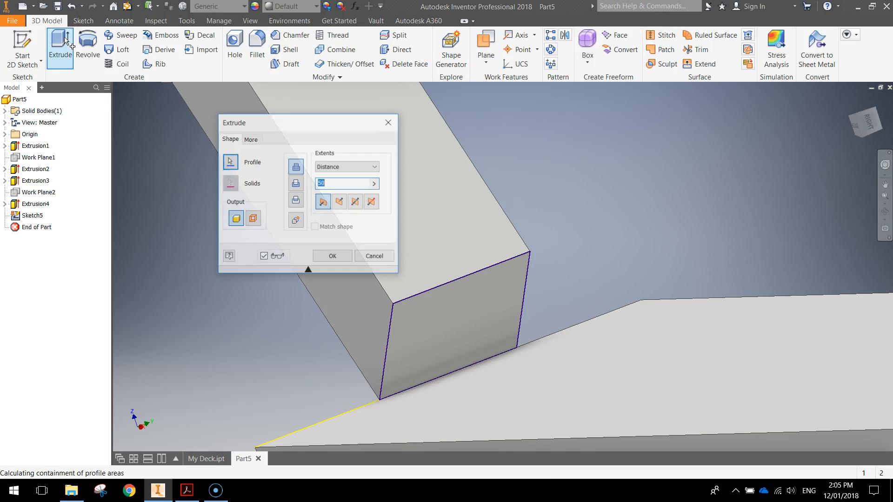
left_click(348, 166)
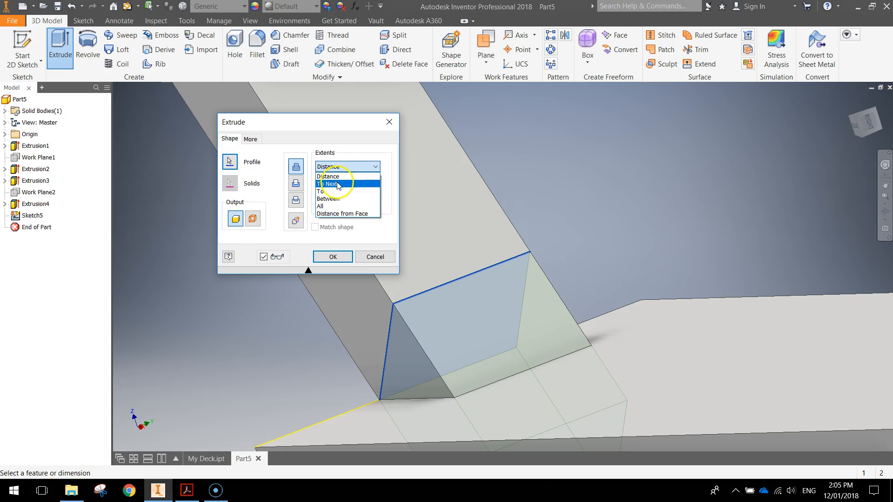
left_click(339, 185)
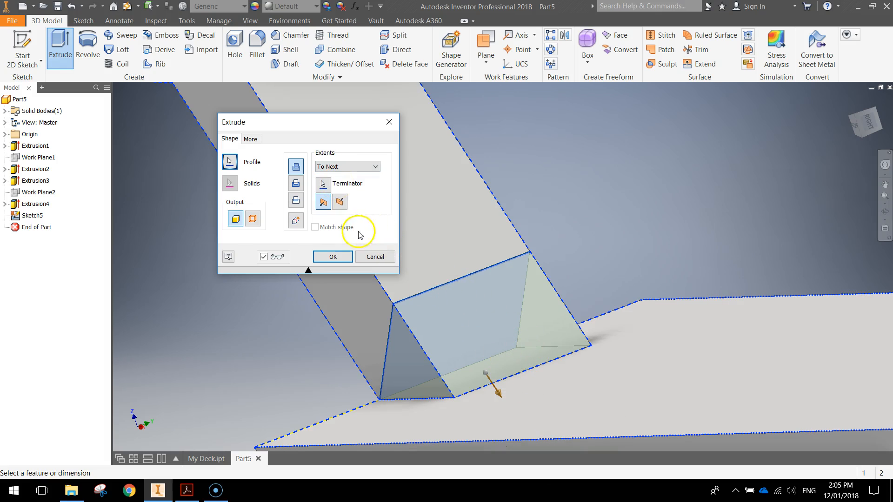
left_click(333, 256)
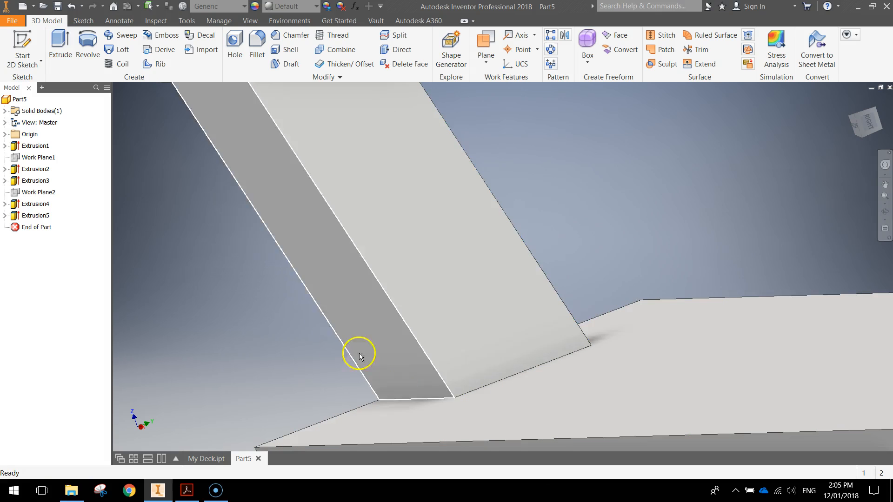
Start a new 2D sketch on the top circular face of the steering-tube cylinder
scroll(507, 381, "up", 5)
middle_click_drag(518, 393, 567, 383, "shift")
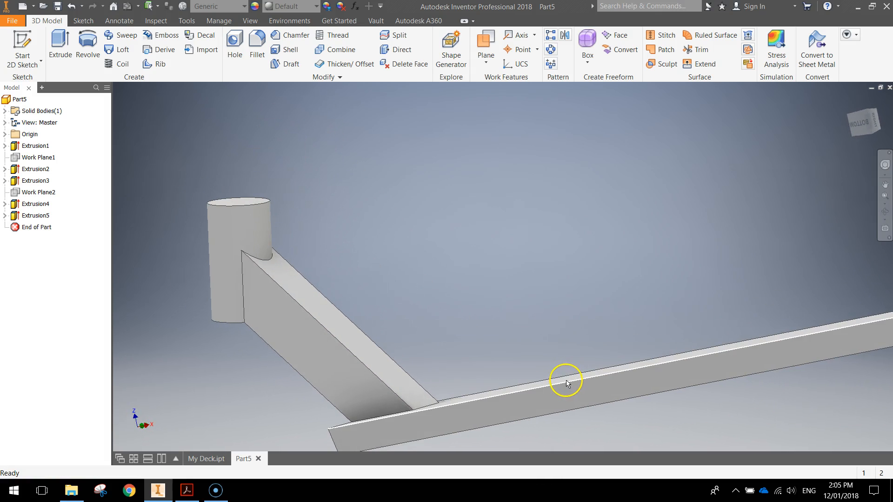
left_click(581, 395)
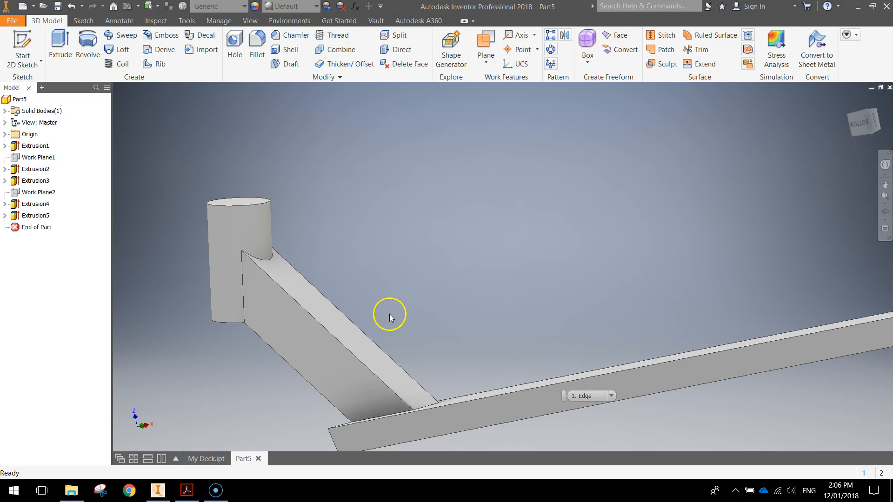
middle_click_drag(381, 314, 396, 342, "shift")
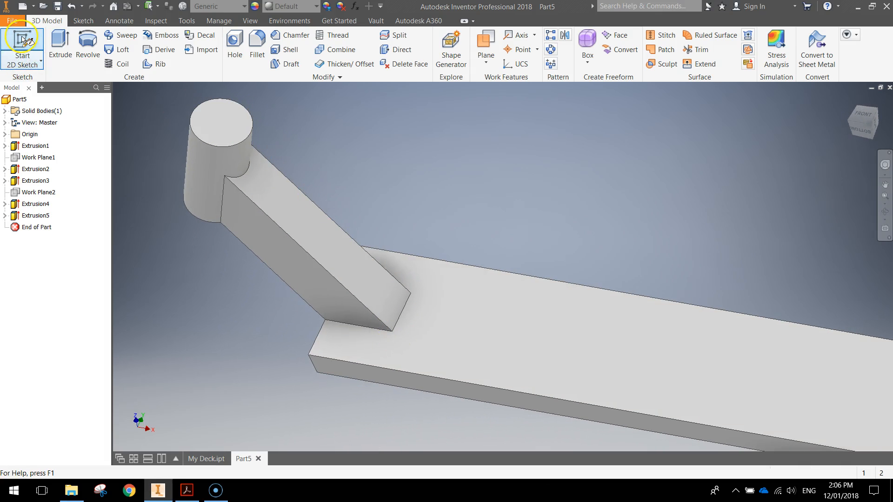
left_click(22, 49)
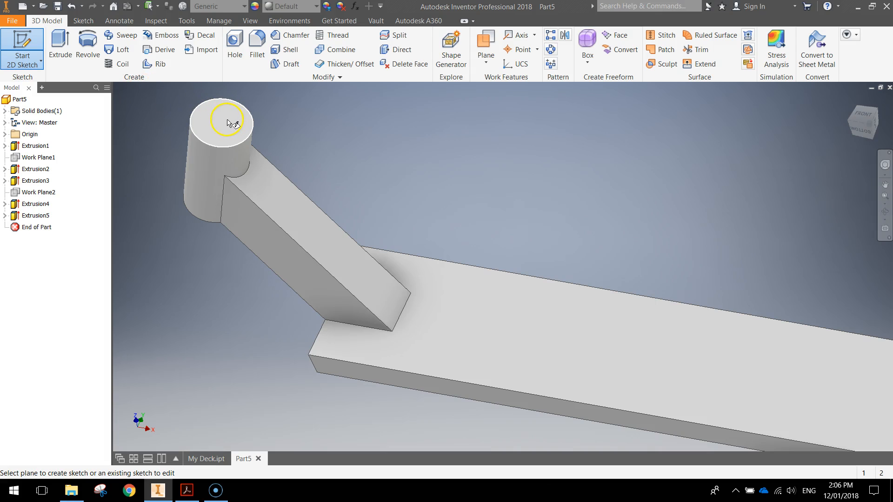
left_click(228, 123)
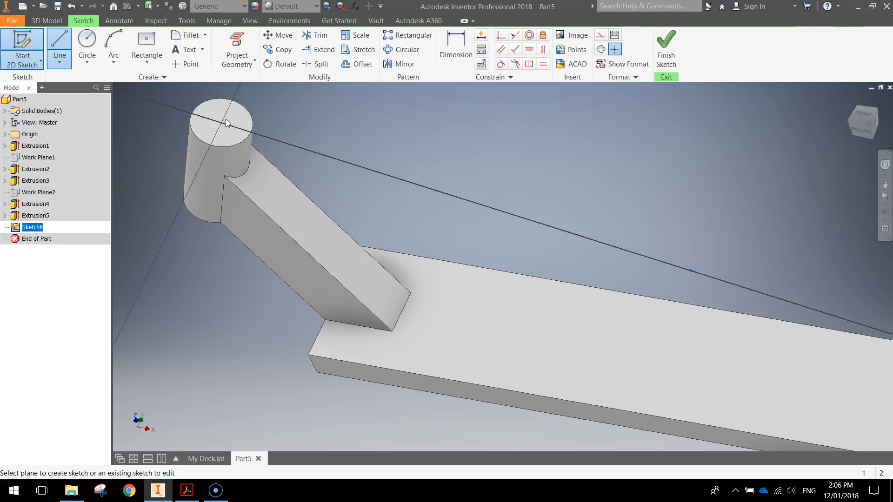
mouse_move(245, 138)
middle_mouse_down()
mouse_move(241, 243)
mouse_move(634, 245)
middle_mouse_up()
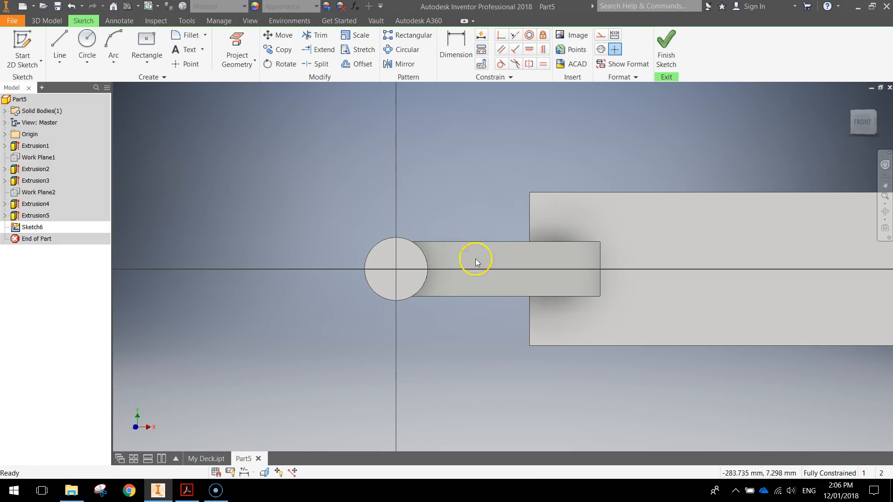
Draw a 40 mm diameter circle concentric with the cylinder's top face and finish the sketch
scroll(397, 265, "down", 3)
left_click(98, 51)
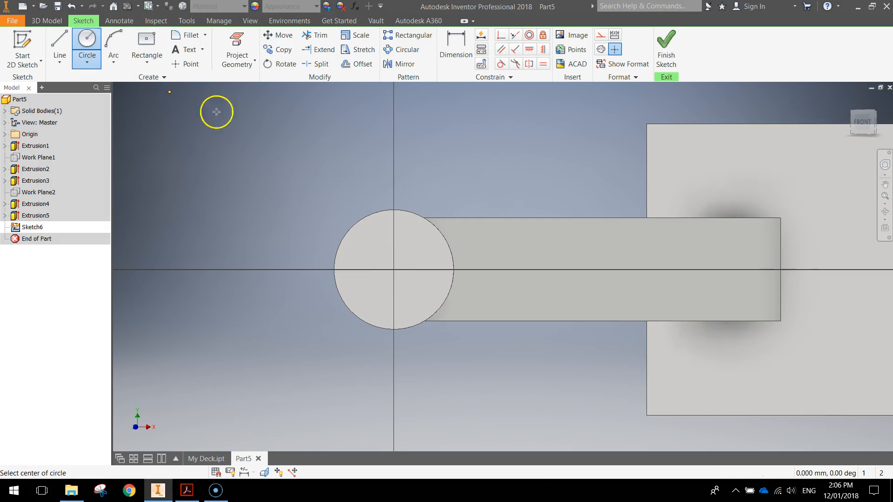
left_click(394, 270)
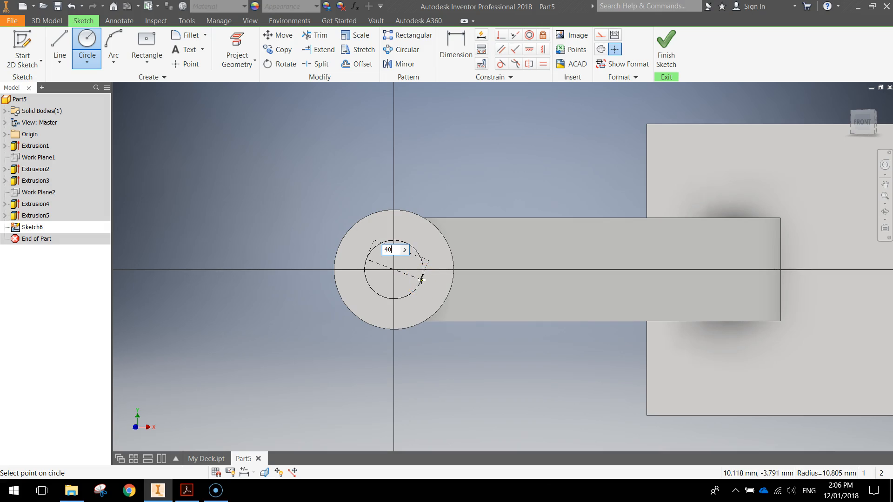
key("Return")
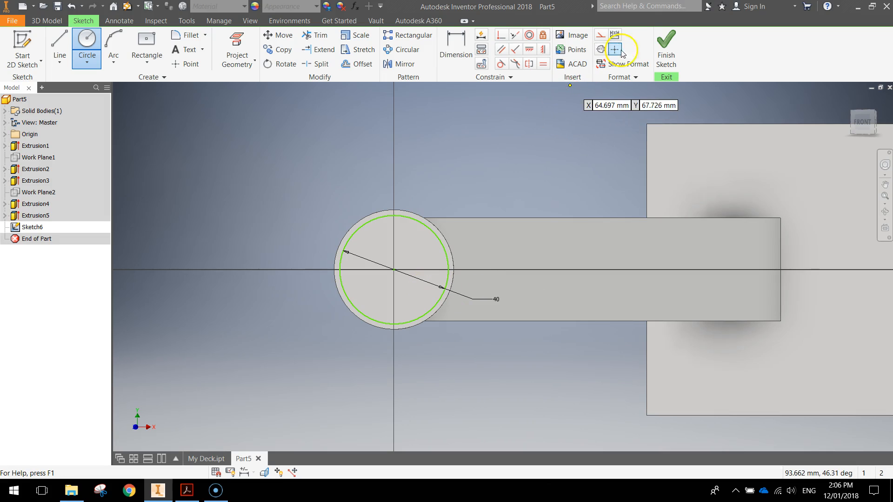
left_click(664, 43)
Cut the 40 mm circle through the whole steering-tube cylinder using Extrude with the All extent
left_click(58, 43)
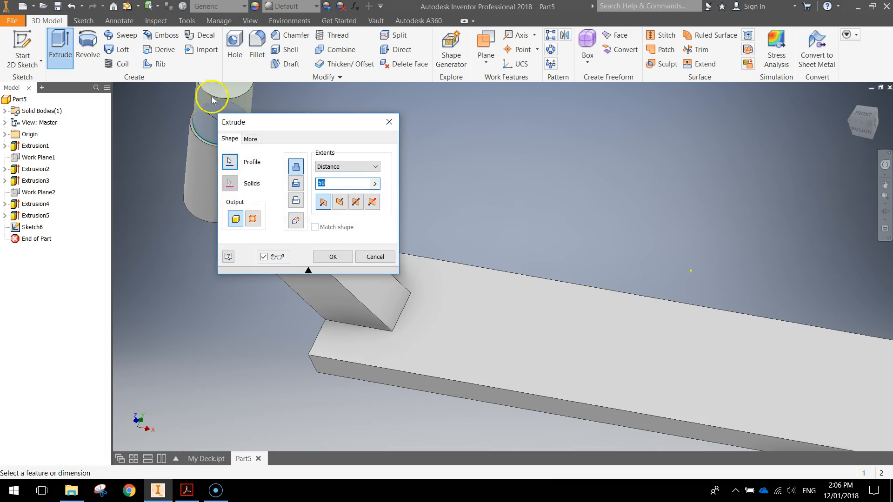
left_click_drag(287, 120, 425, 107)
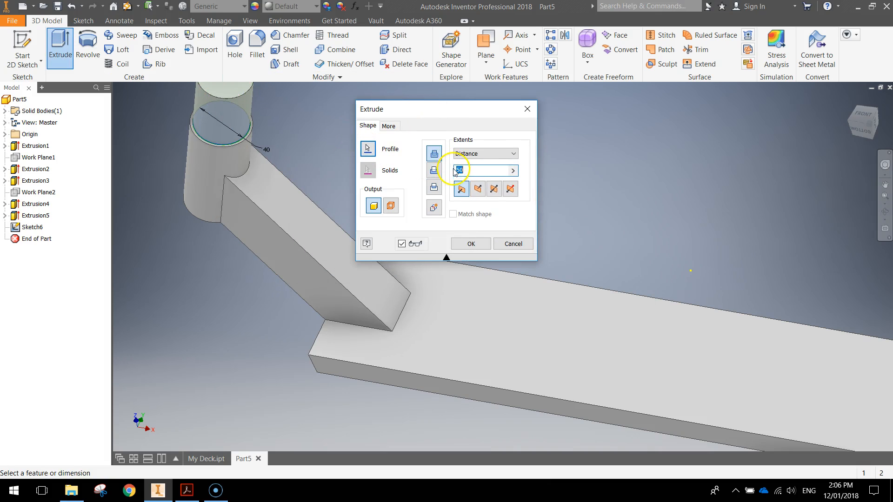
left_click(435, 171)
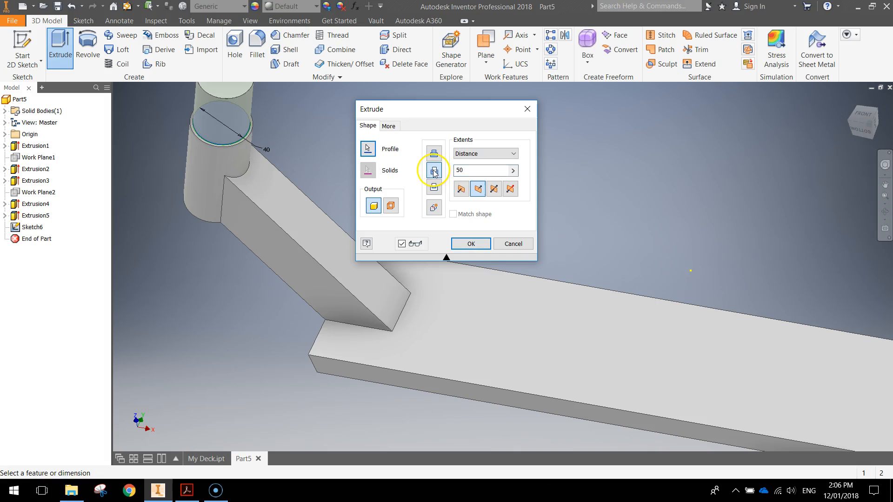
left_click(479, 155)
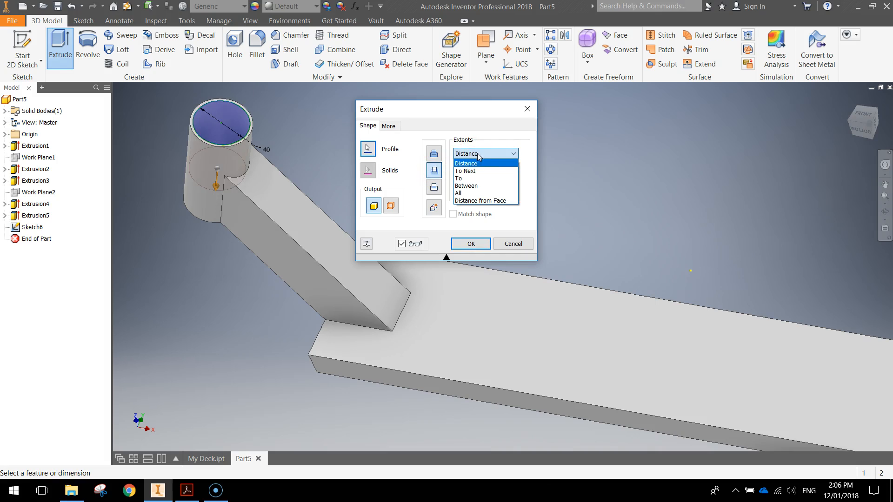
left_click(462, 193)
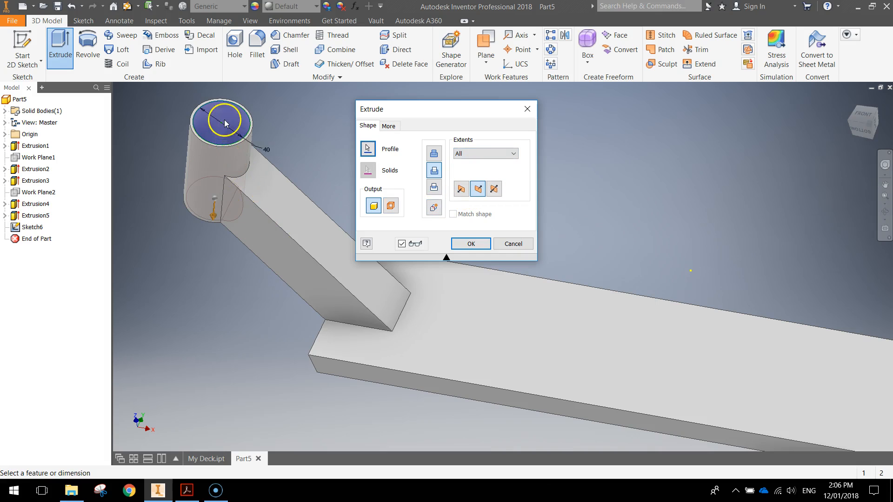
left_click(465, 238)
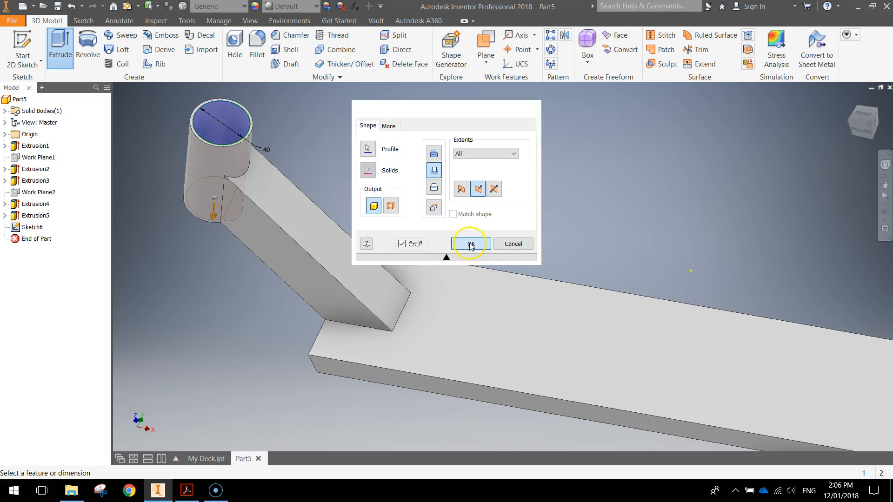
Start a new 2D sketch on the base block's top face
middle_click_drag(191, 160, 217, 194, "shift")
middle_click_drag(224, 163, 259, 220, "shift")
left_click(845, 132)
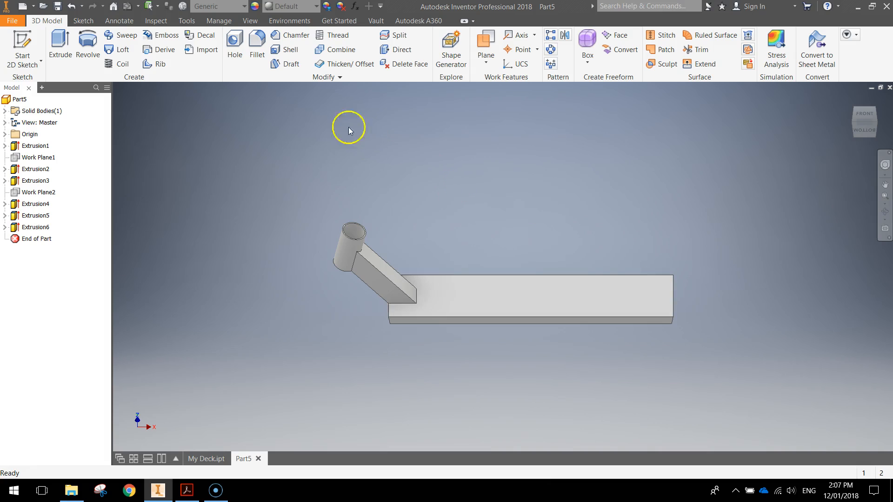
left_click(25, 41)
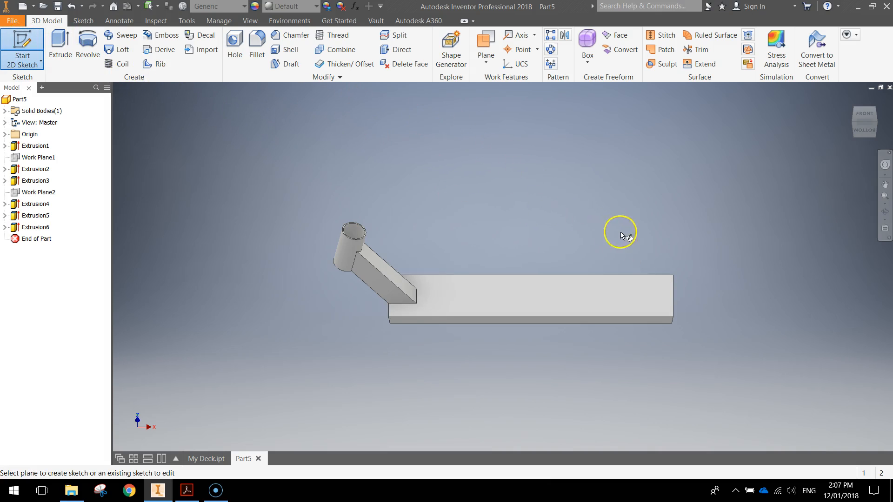
left_click(626, 300)
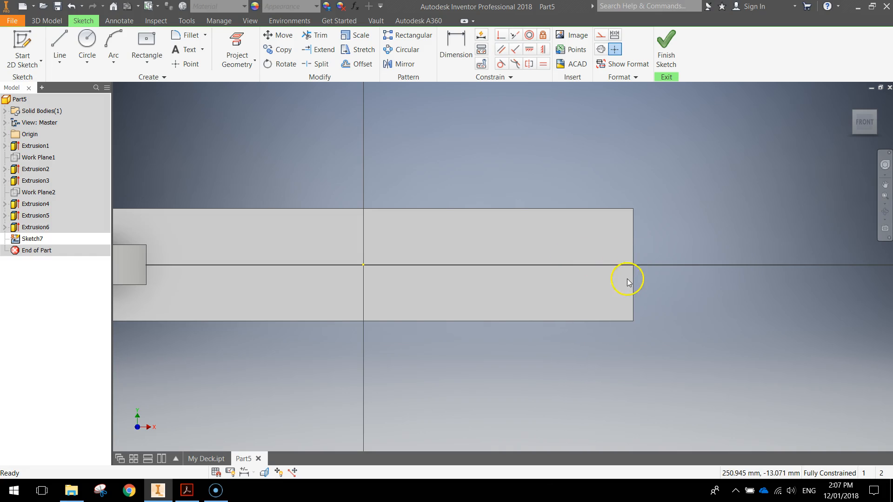
Draw a 12 mm line from the midpoint of the block's rear edge along that edge, continued by a perpendicular 60.811 mm line into the face
scroll(641, 260, "up", 3)
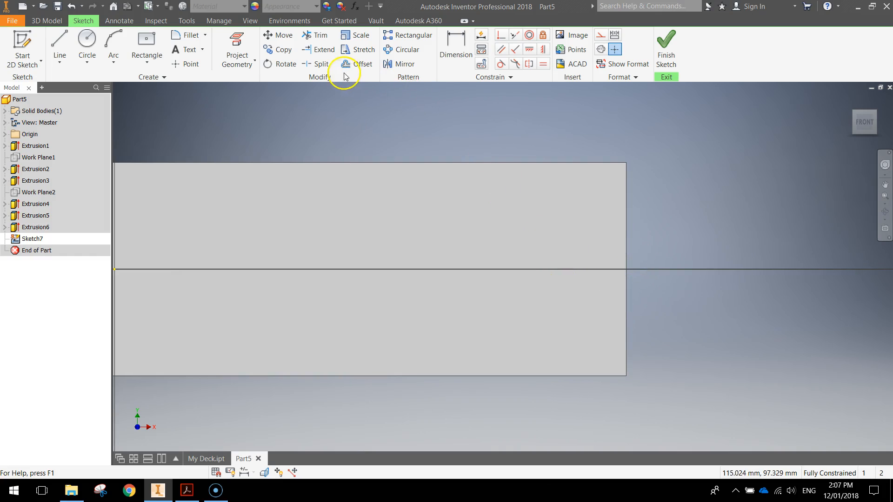
left_click(55, 41)
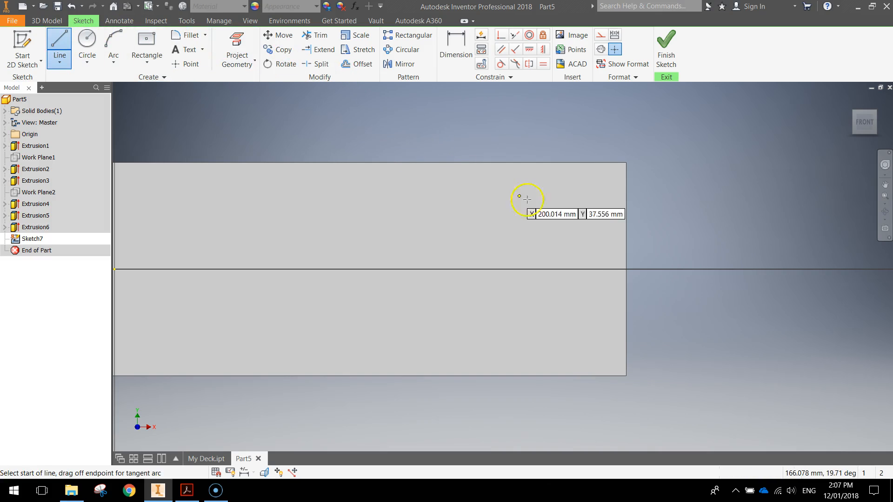
left_click(626, 269)
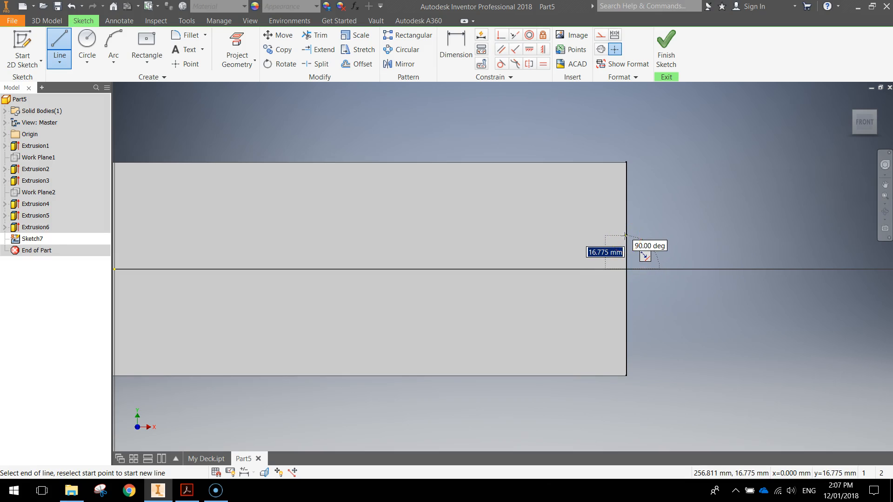
key("Return")
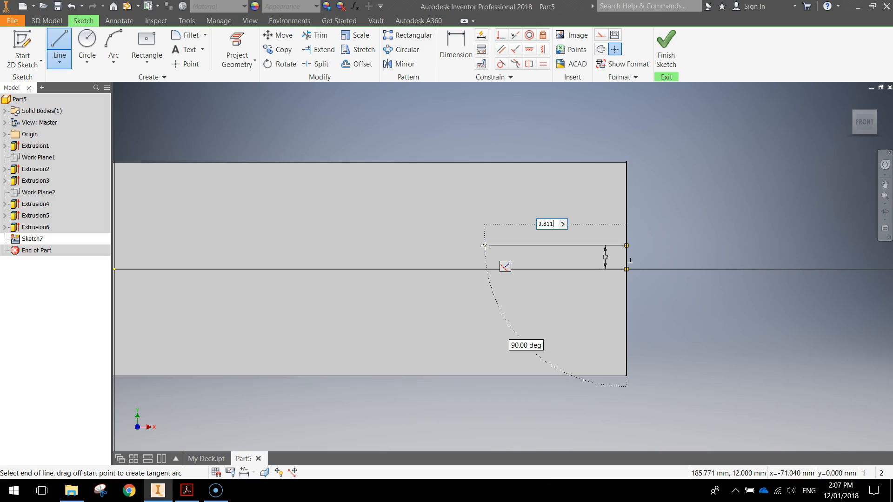
key("Tab")
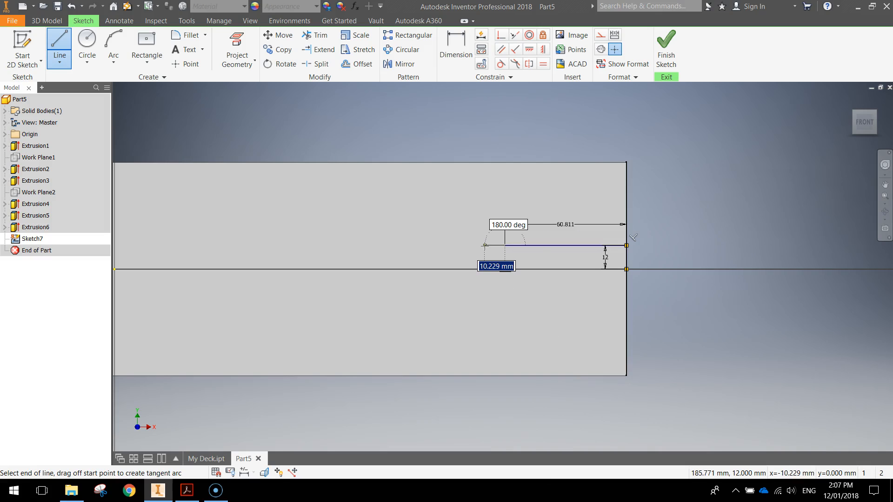
Add a 24 mm line across the centreline, then close the rectangle back to the rear edge and its midpoint
left_click(493, 249)
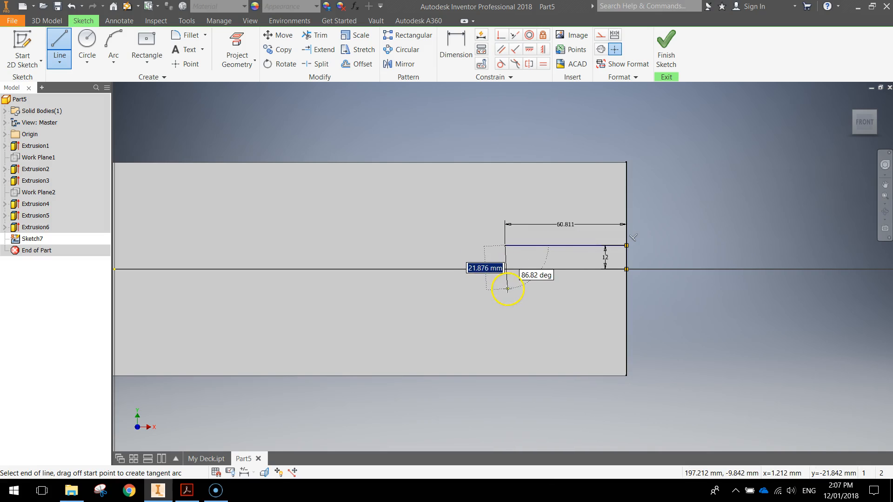
type("24")
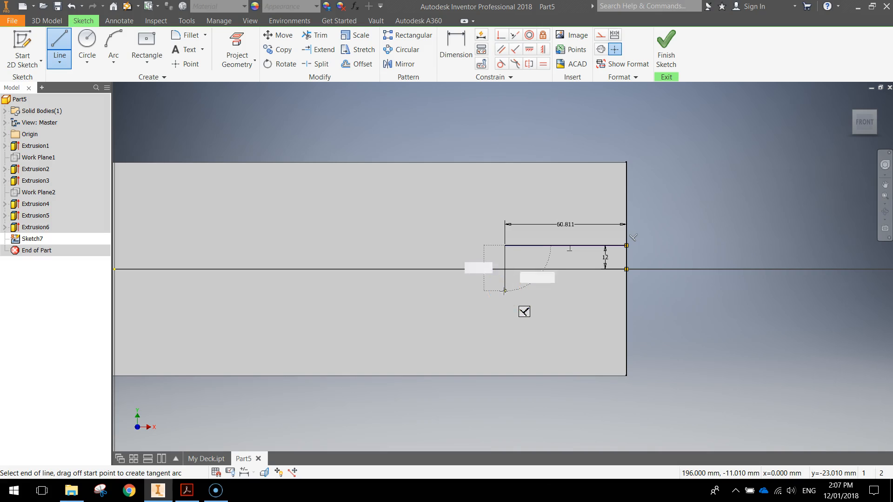
key("Return")
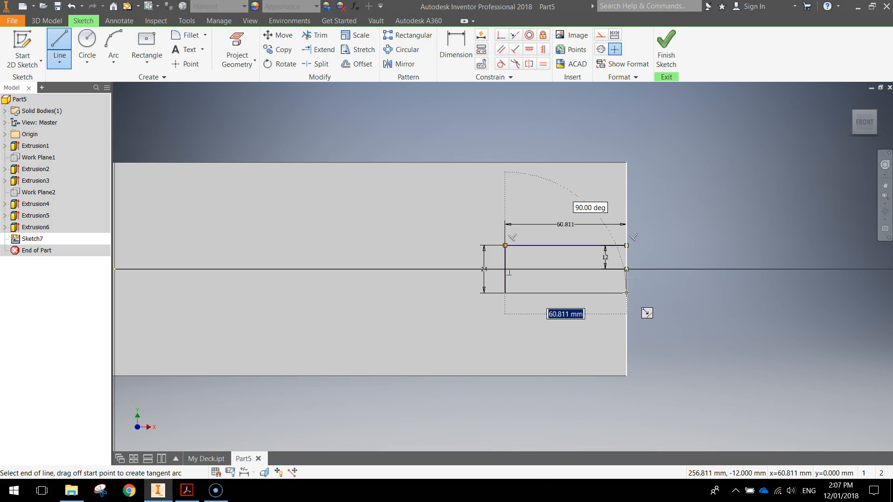
key("Escape")
left_click(505, 292)
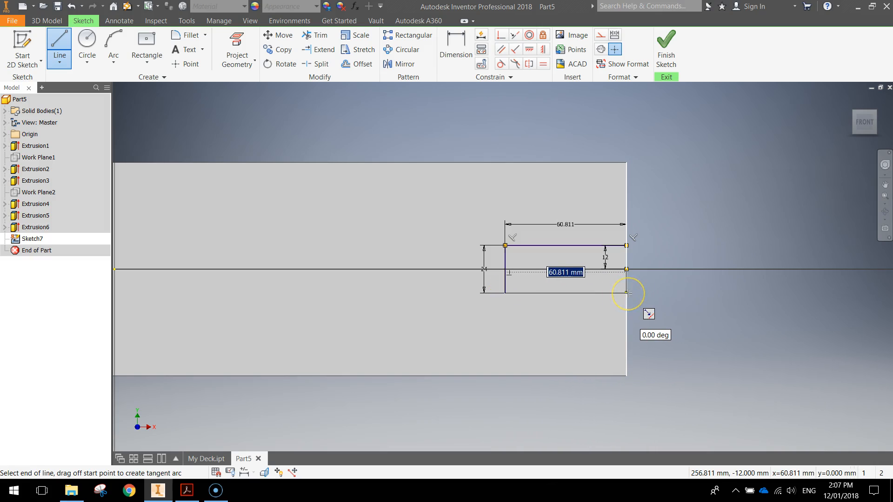
left_click(627, 293)
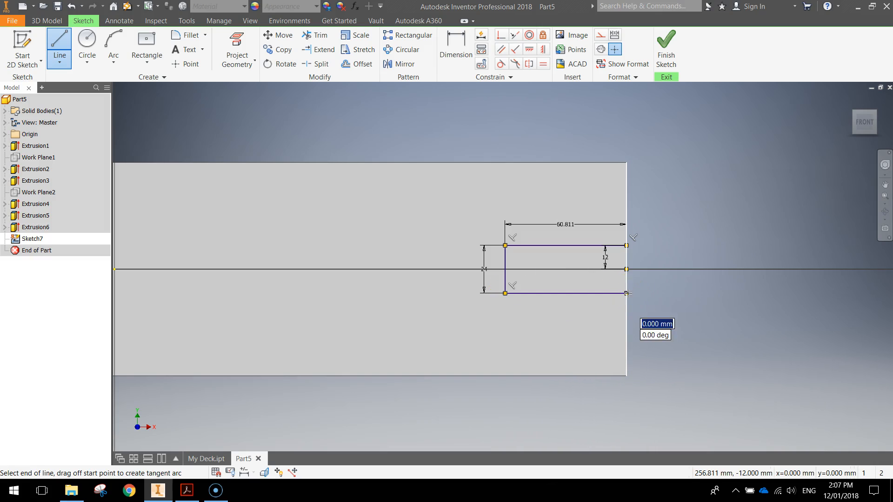
double_click(628, 269)
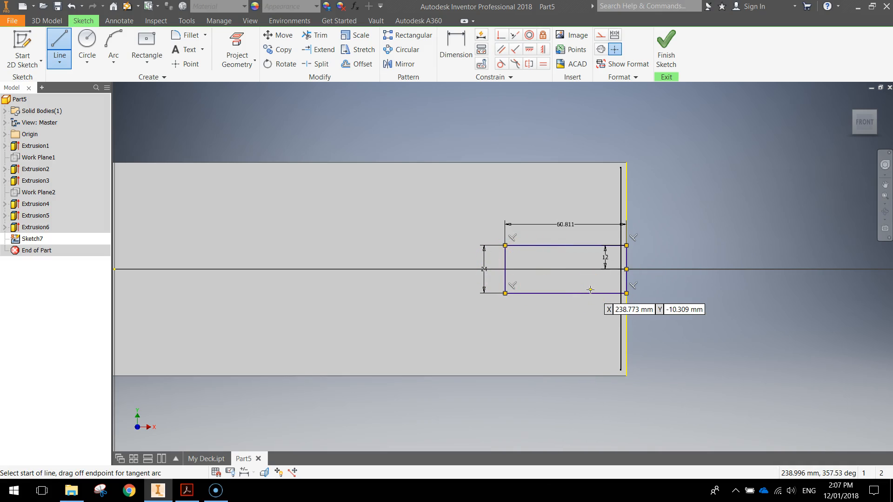
Draw a 24 mm diameter circle centred on the midpoint of the rectangle's inner end line
left_click(576, 281)
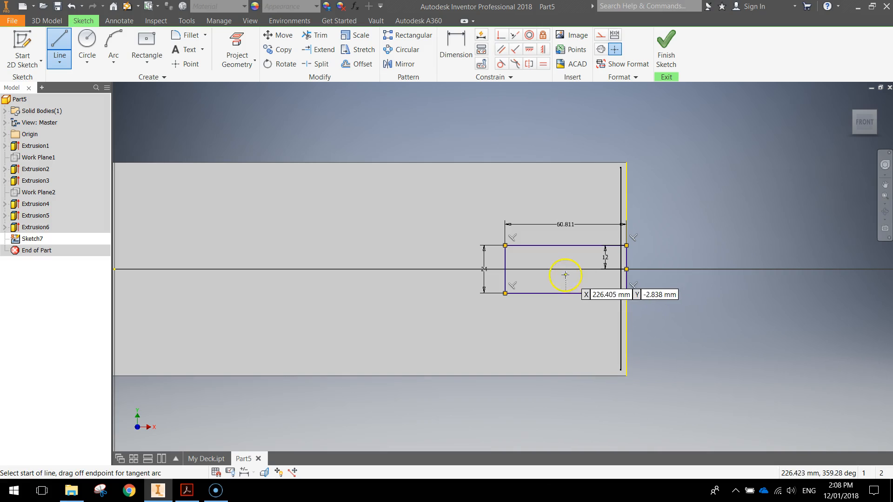
left_click(88, 40)
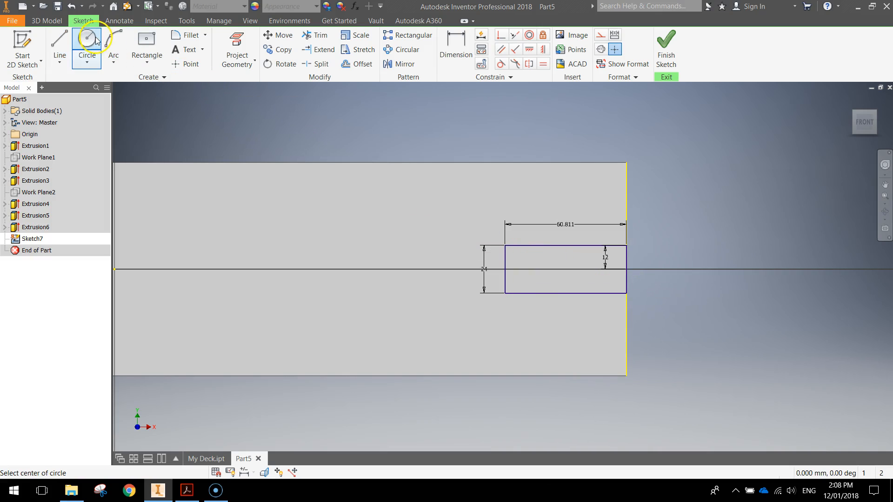
left_click(506, 269)
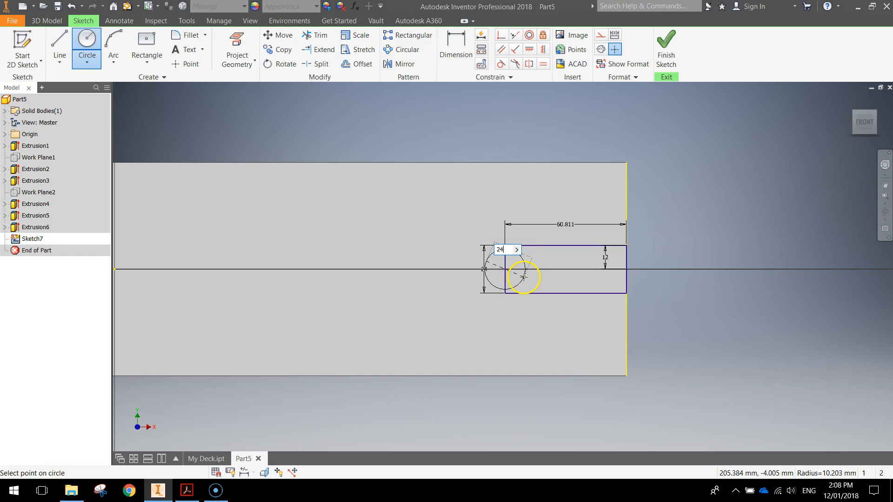
type("24")
key("Return")
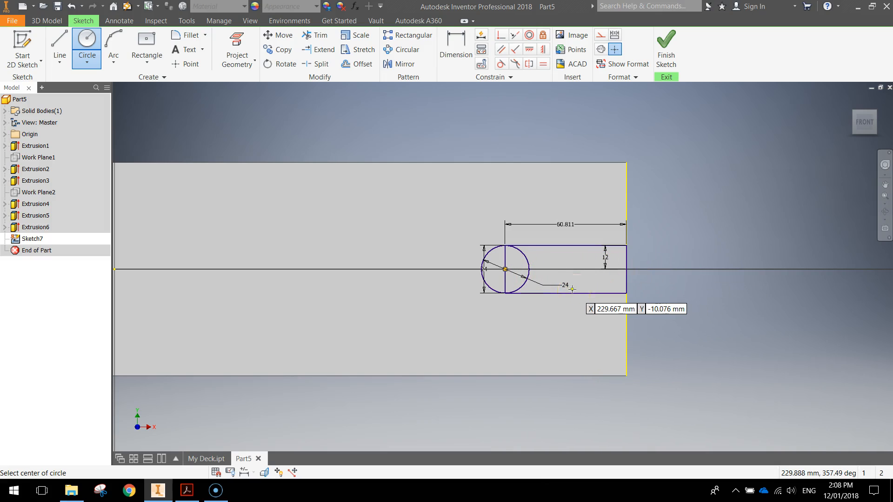
Try to trim the half of the circle that lies inside the rectangle
scroll(570, 280, "up", 2)
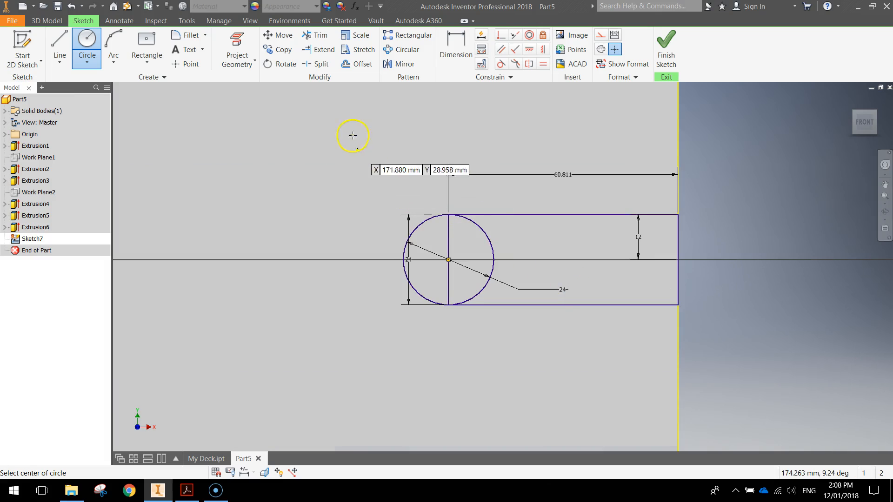
left_click(317, 37)
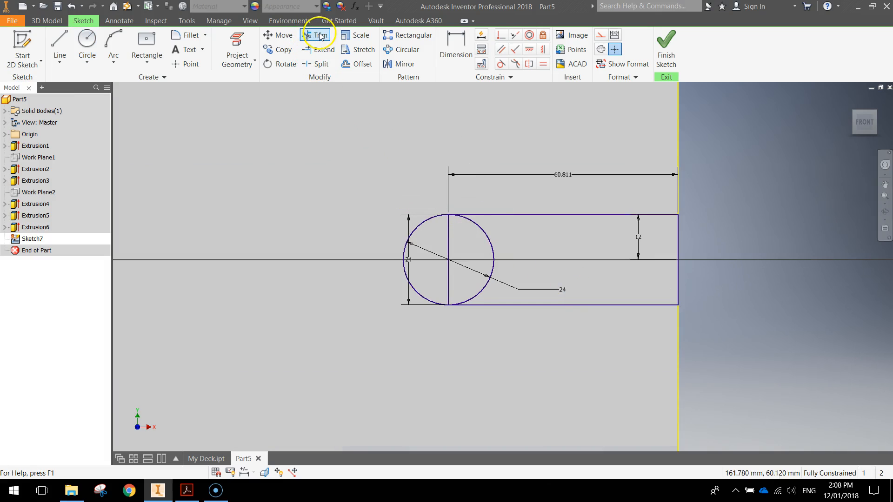
left_click(489, 239)
left_click(237, 102)
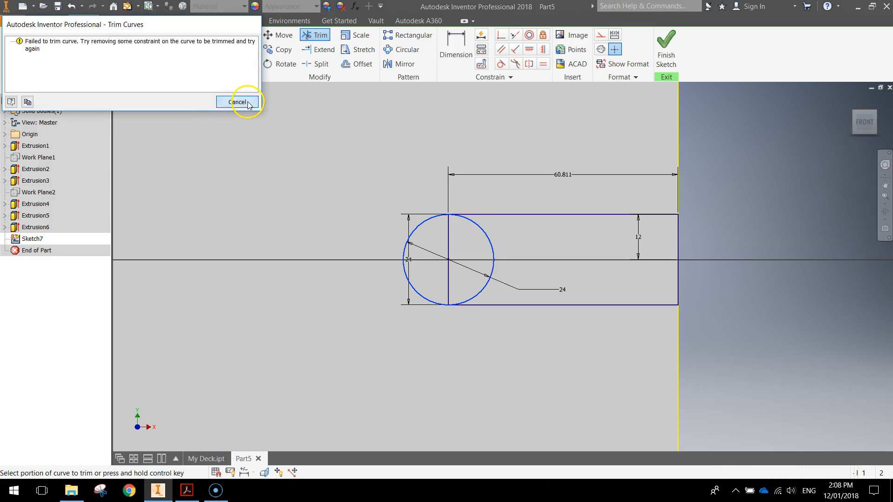
Finish the sketch and cut the rectangle with its rounded inner end through the block using Extrude with the All extent
scroll(603, 305, "down", 5)
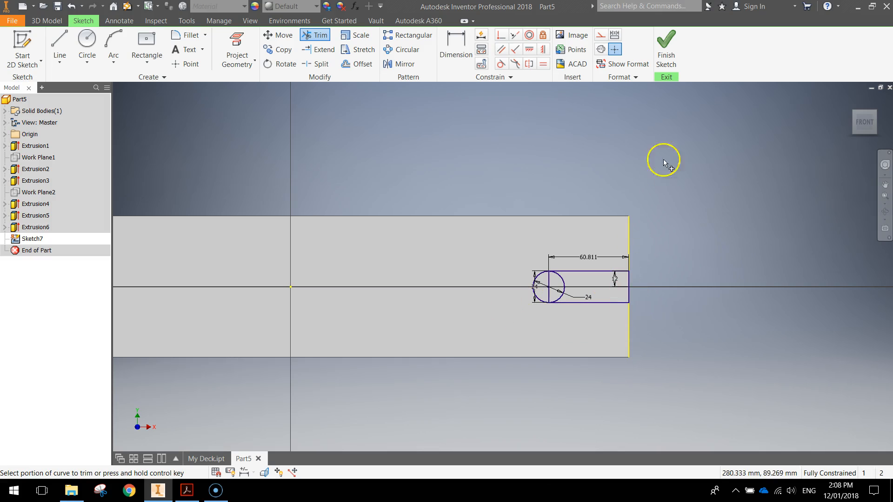
left_click(667, 47)
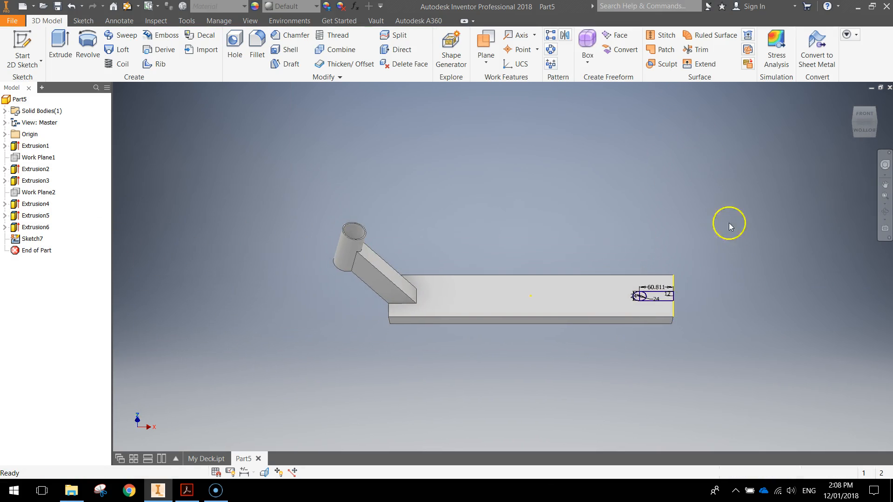
scroll(670, 307, "up", 5)
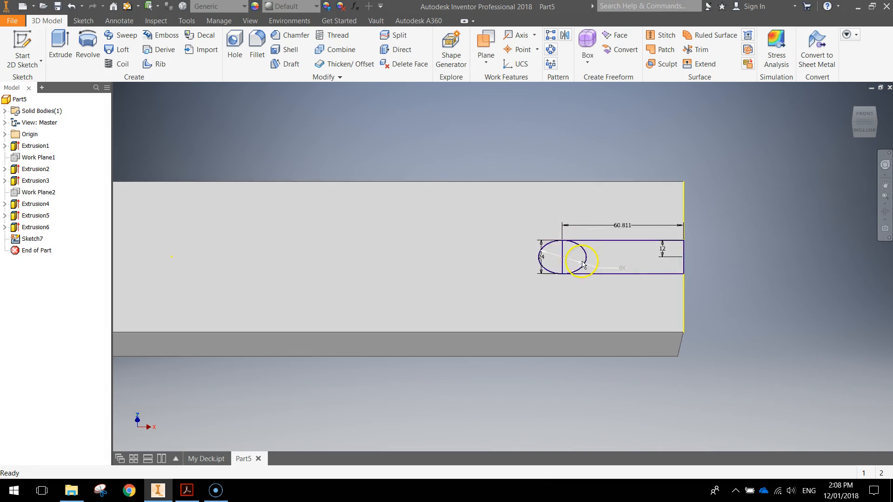
left_click(64, 42)
left_click_drag(419, 103, 295, 101)
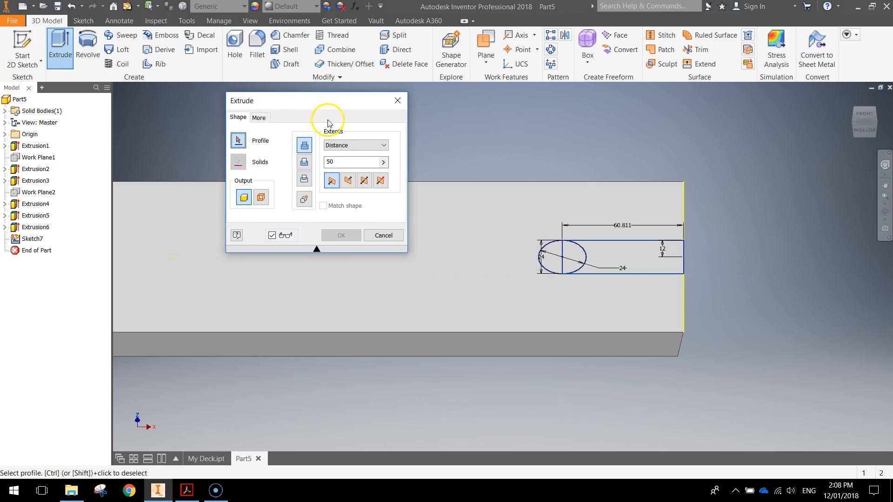
left_click(627, 259)
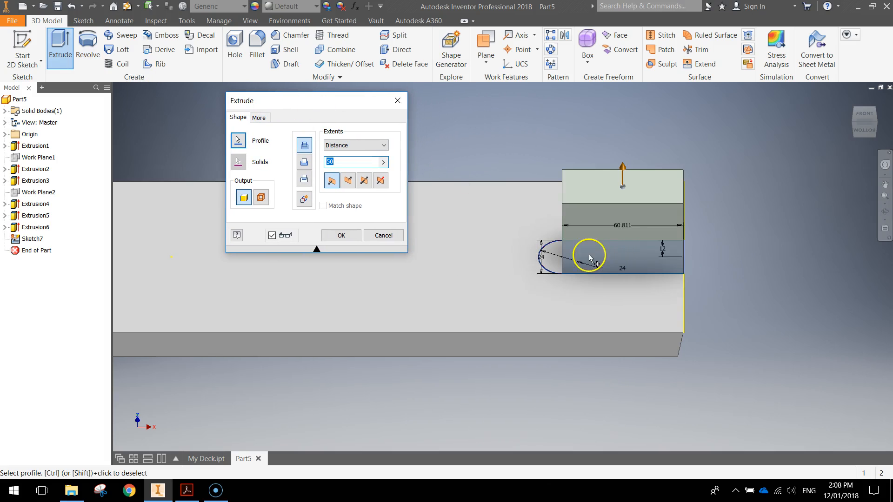
left_click(553, 257)
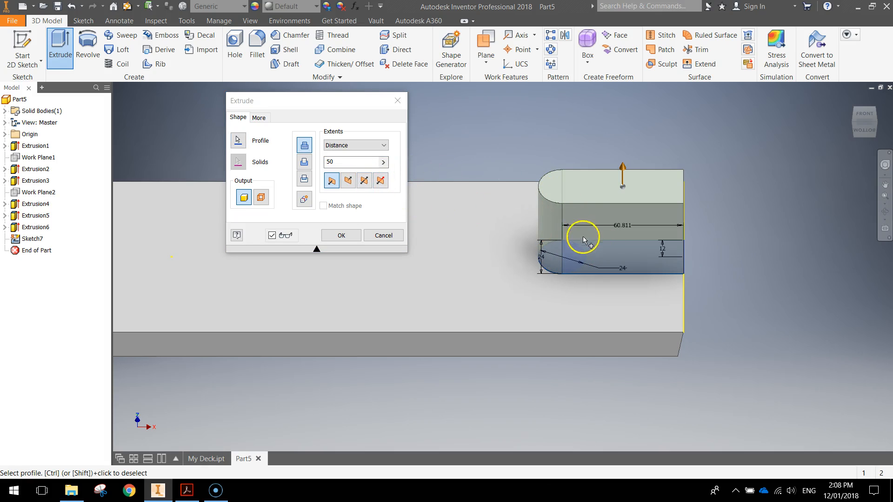
left_click(305, 163)
left_click(368, 146)
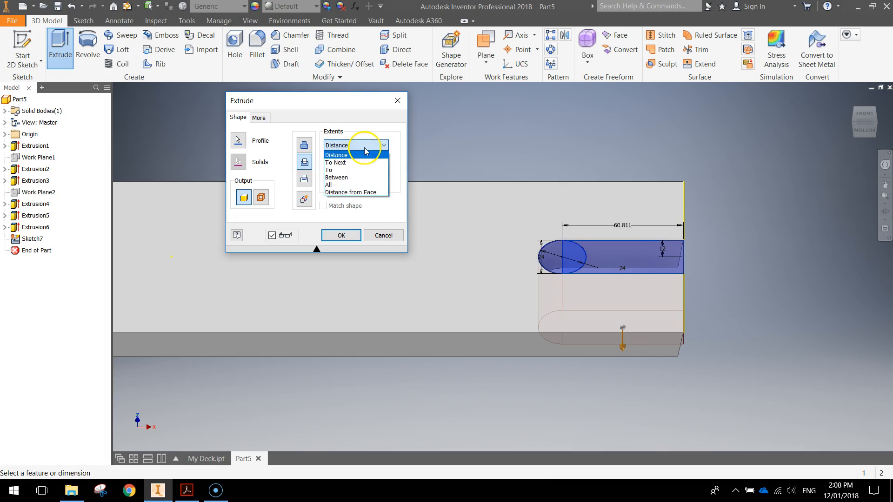
left_click(353, 185)
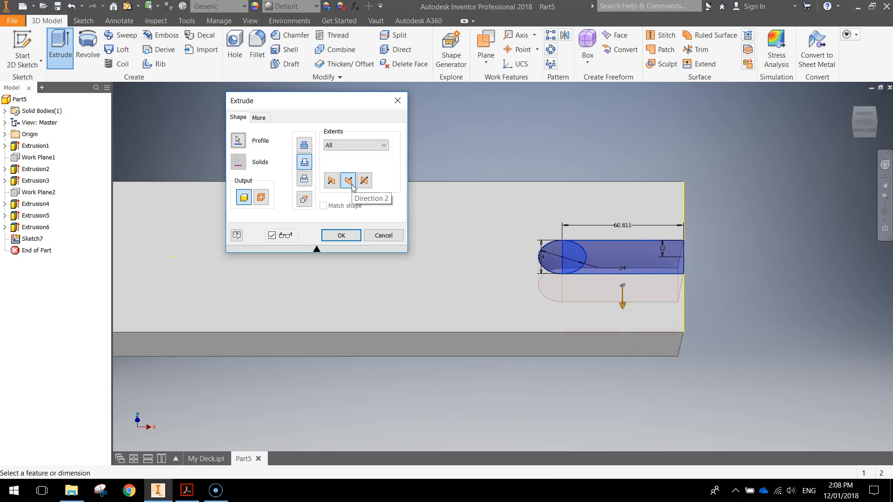
left_click(345, 228)
Start a new 2D sketch on the slotted top face of the deck block
middle_click_drag(572, 307, 558, 322, "shift")
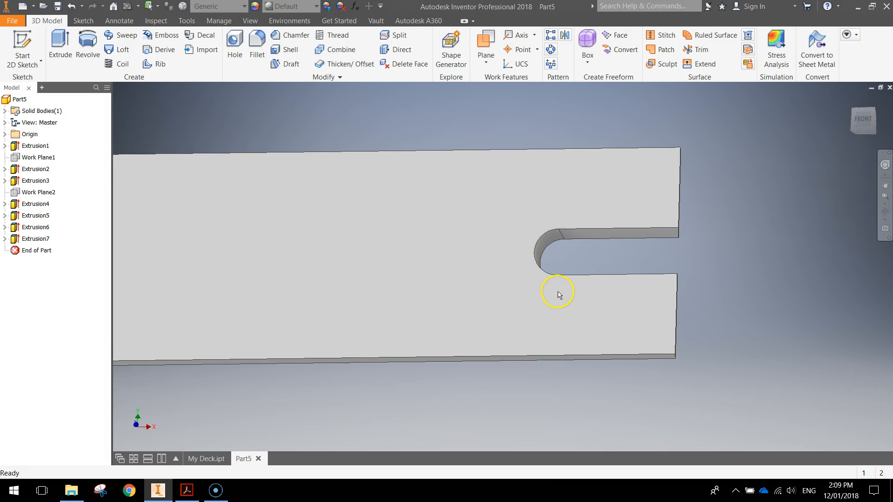
middle_click_drag(388, 309, 527, 320)
scroll(428, 314, "up", 3)
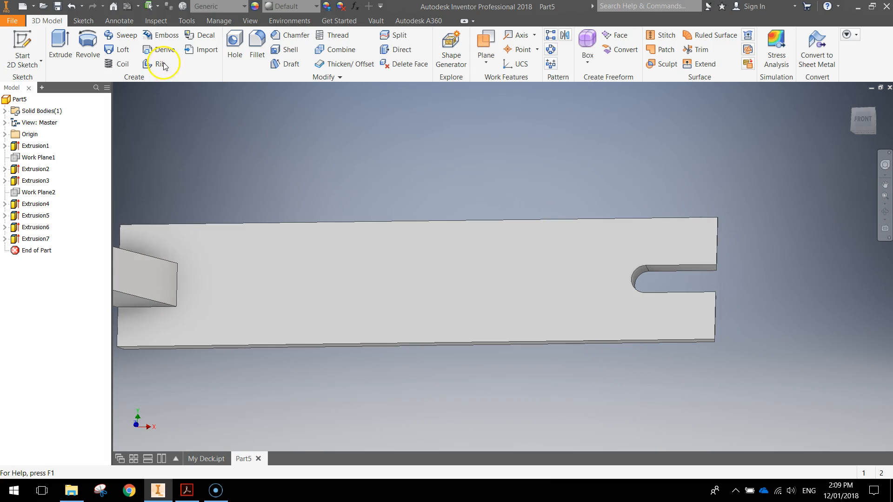
left_click(22, 49)
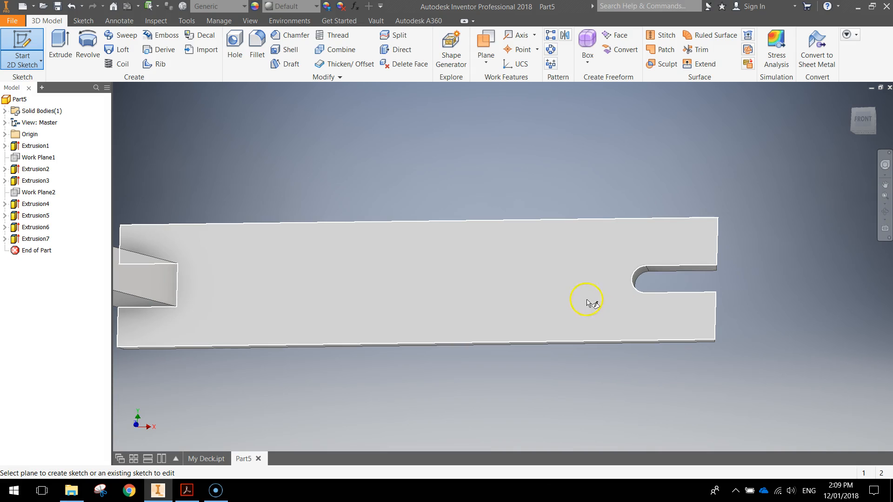
left_click(546, 301)
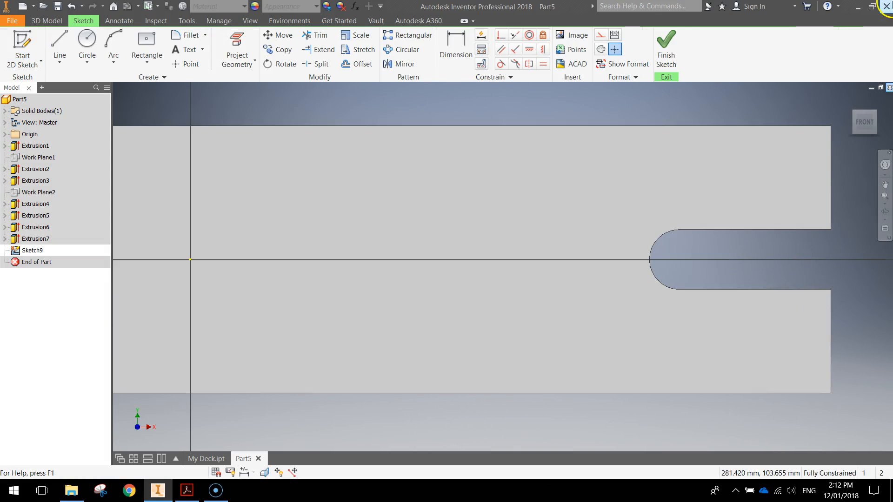
Draw a 40 mm line along the deck's upper long edge, starting from the outer corner at the slotted end
middle_click_drag(749, 208, 613, 219)
left_click(63, 44)
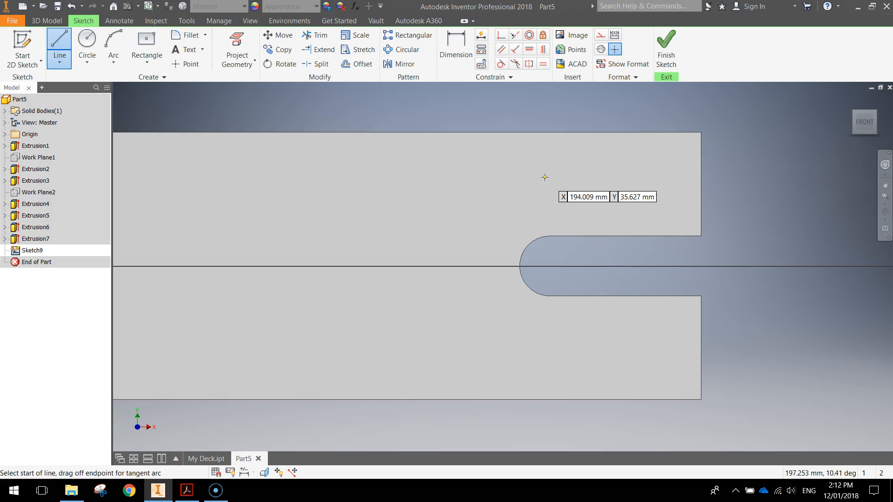
left_click(701, 133)
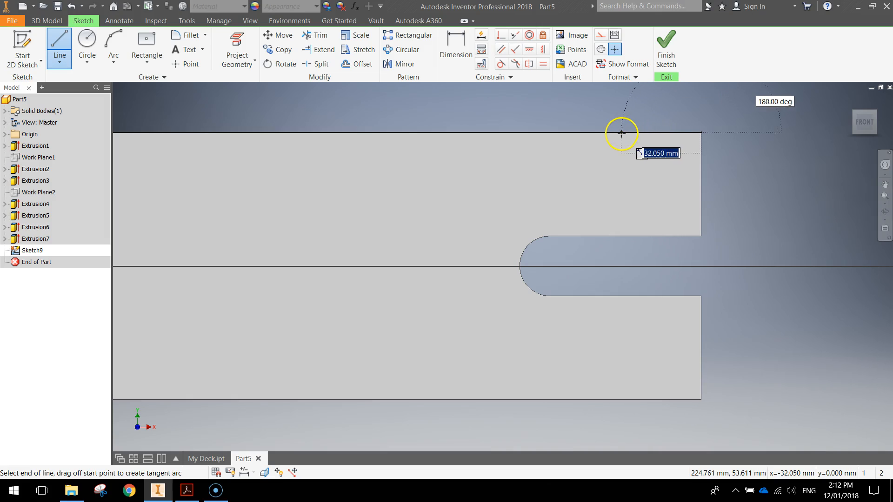
key("Return")
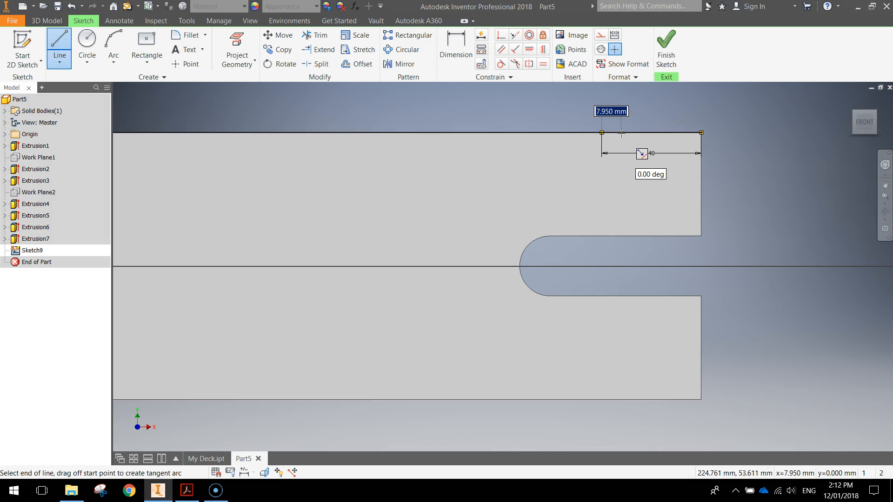
key("Escape")
Draw a 14 mm line from the same corner down the end edge and close the triangle to the 40 mm line's end
left_click(59, 45)
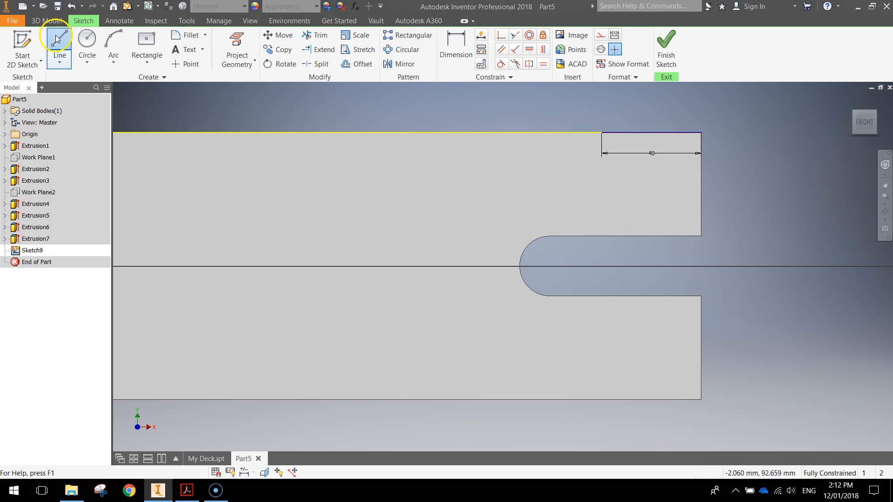
left_click(702, 132)
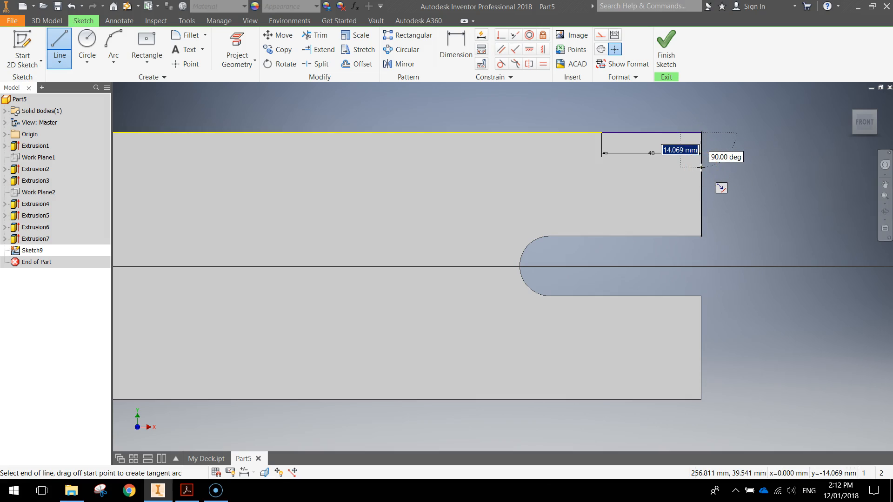
key("Return")
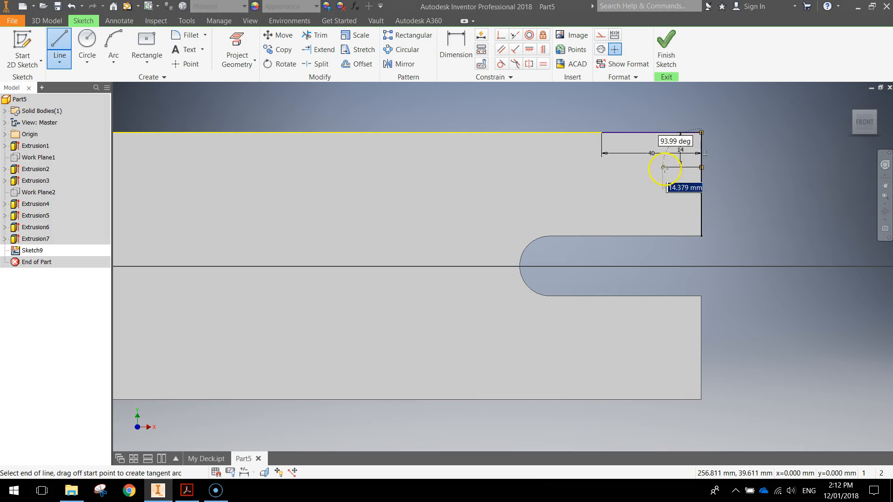
left_click(602, 133)
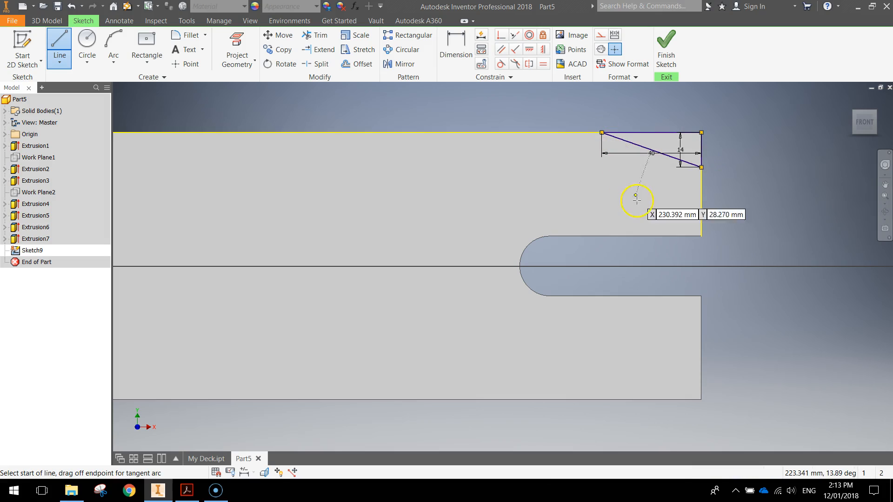
key("Escape")
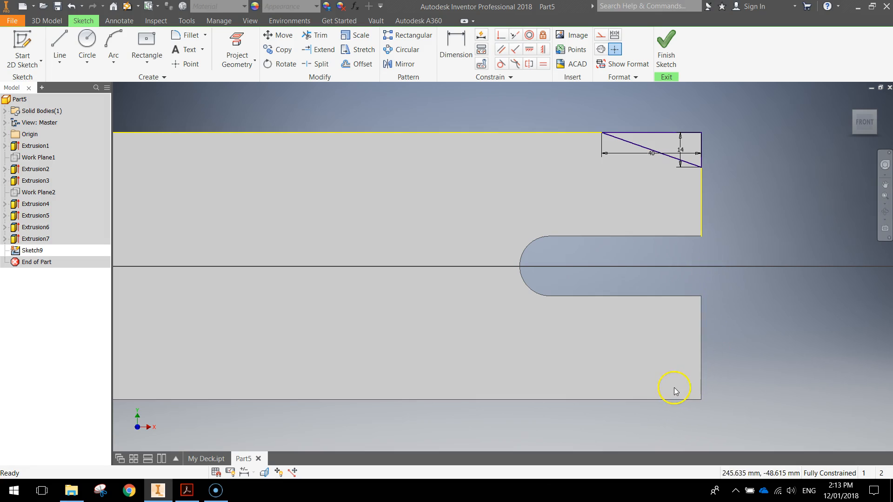
left_click(62, 42)
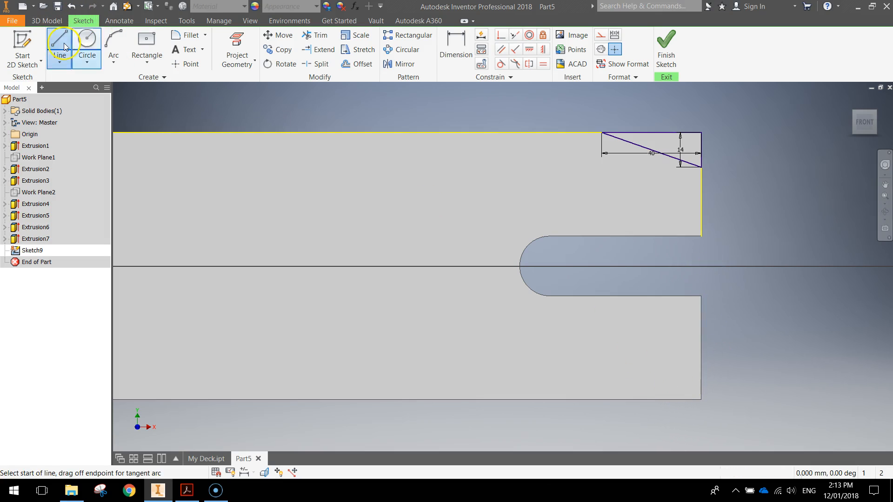
left_click(701, 400)
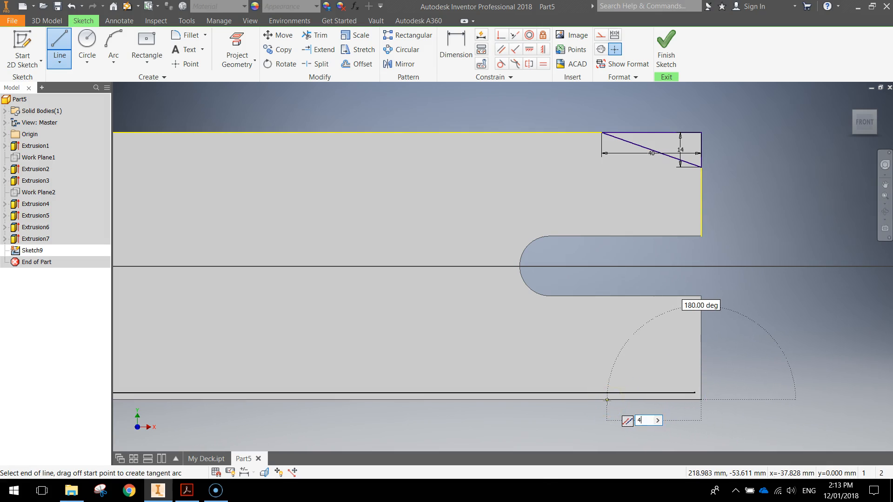
key("Return")
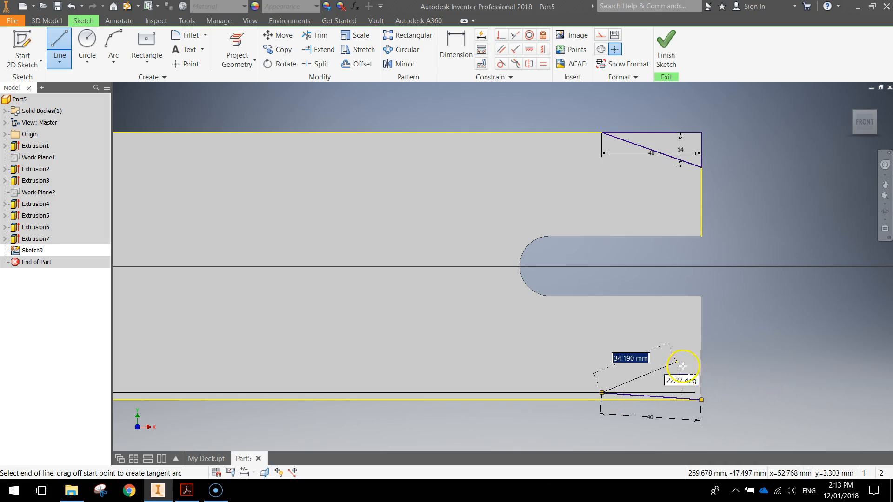
key("Escape")
key("ctrl+z")
Draw a 40 mm line along the deck's lower long edge, starting from the outer corner at the slotted end
left_click(67, 58)
left_click(702, 399)
type("40")
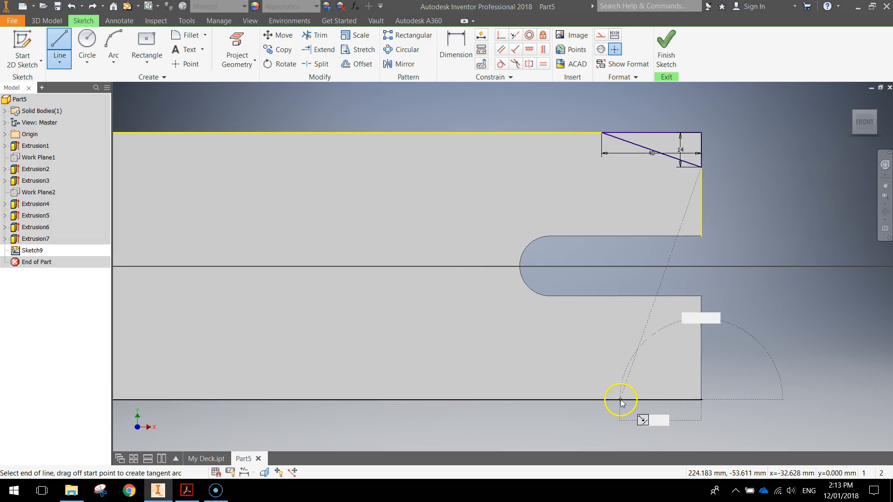
key("Return")
key("Escape")
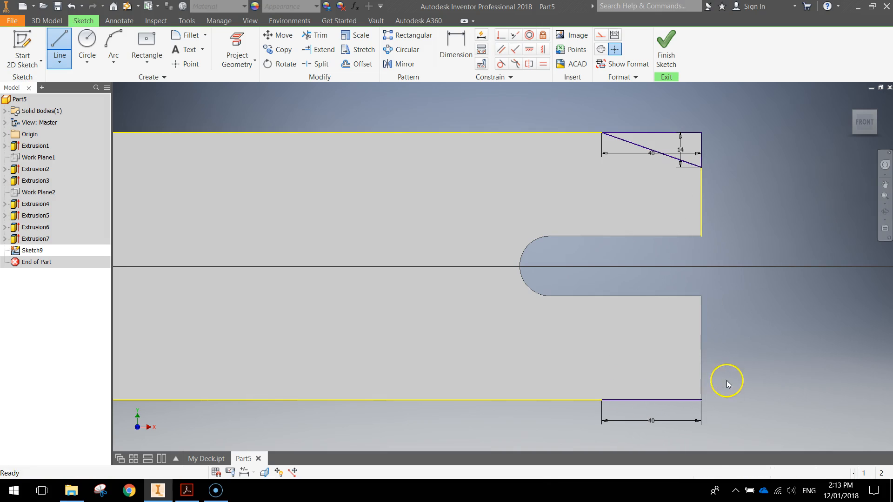
Draw a 14 mm line up the end edge from the lower corner and close the triangle to the lower 40 mm line's end
left_click(55, 40)
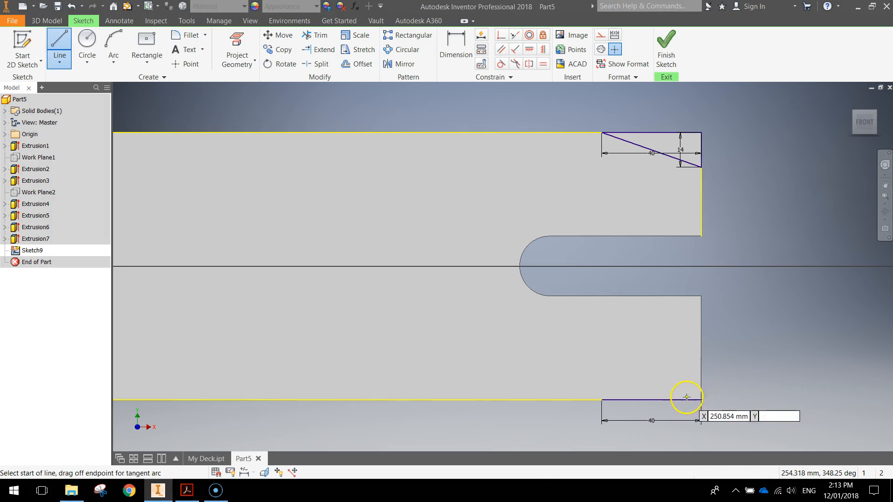
left_click(701, 401)
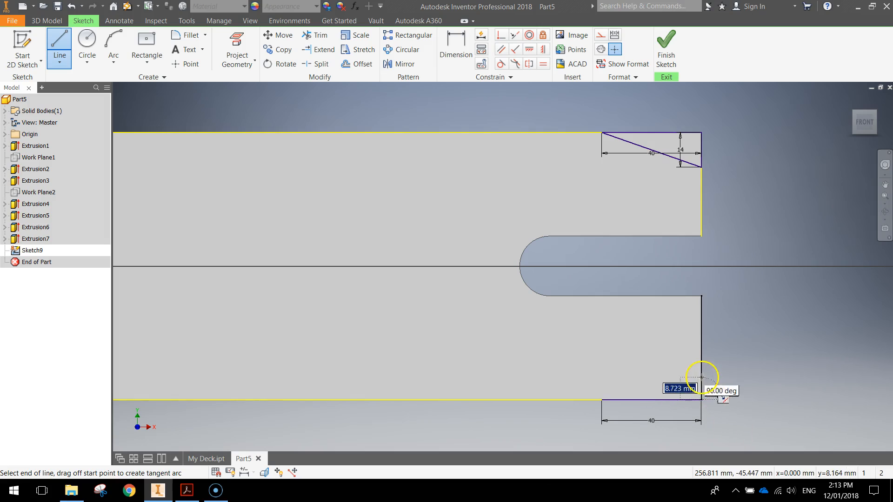
type("1")
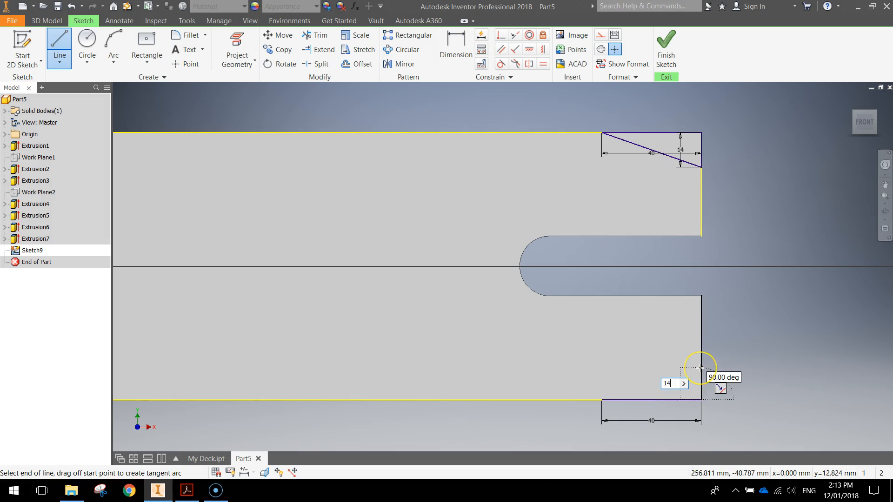
type("4")
key("Return")
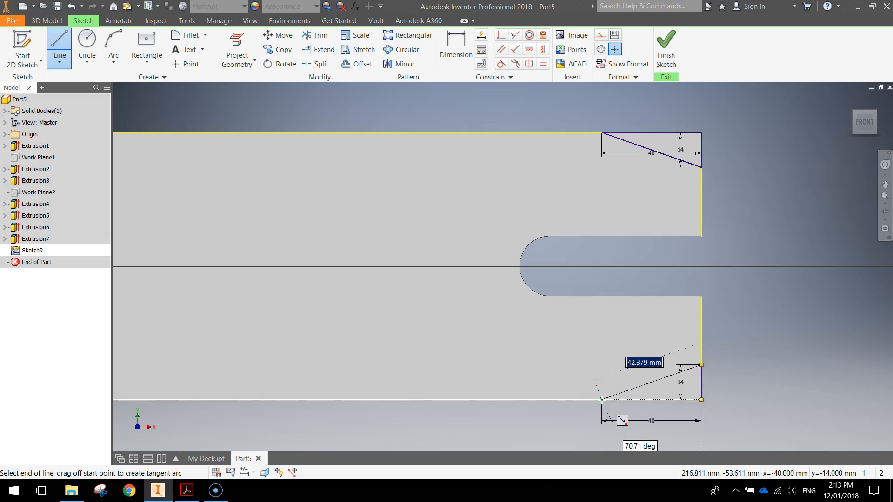
left_click(602, 400)
key("Escape")
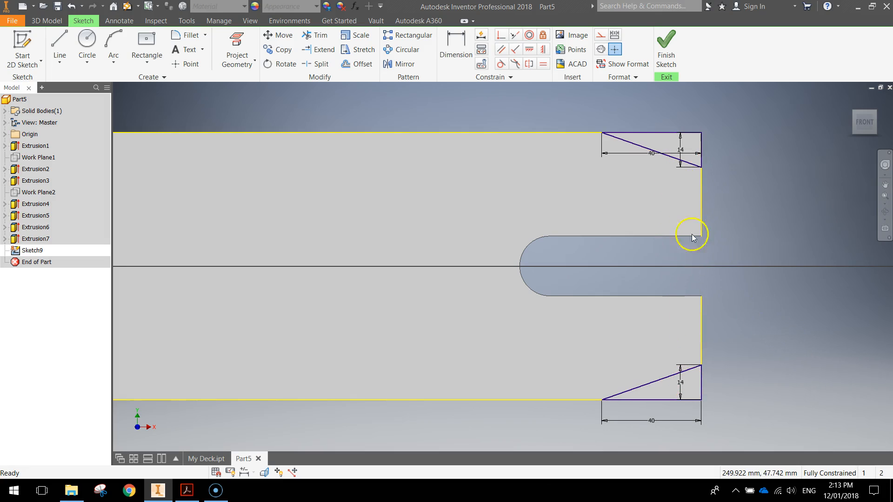
Finish the sketch and cut both corner triangles through the deck using Extrude with the All extent
left_click(660, 39)
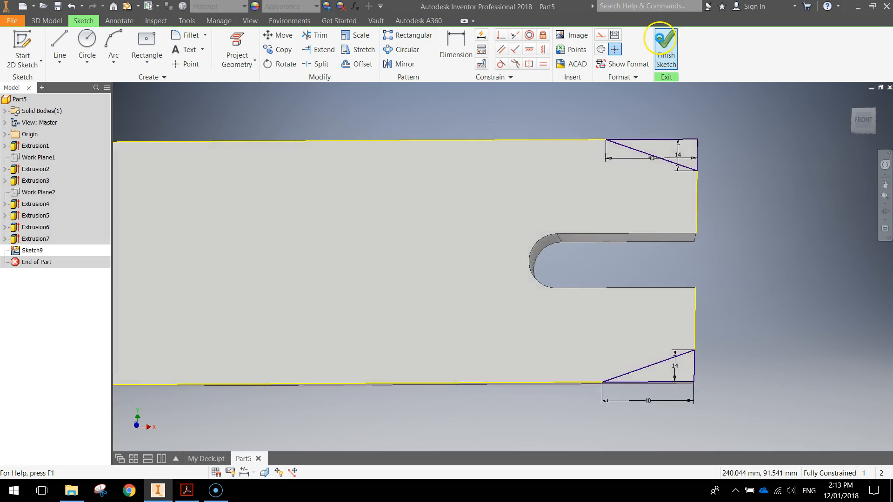
left_click(56, 44)
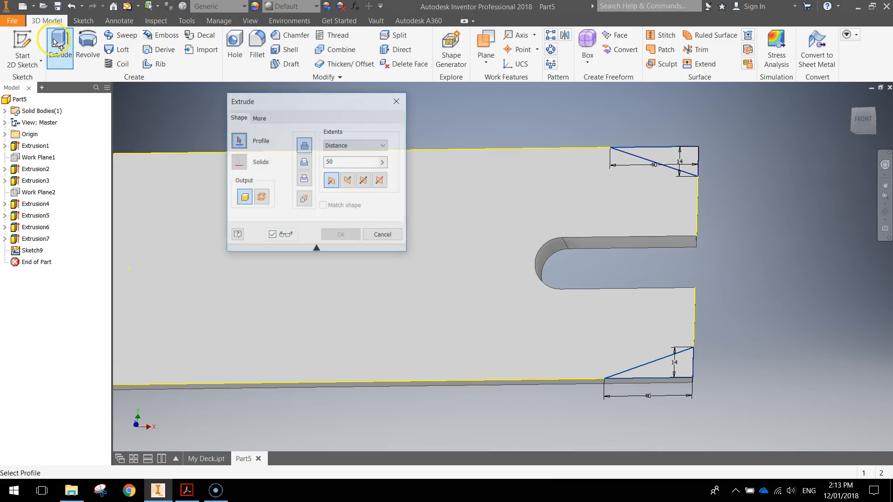
left_click(308, 164)
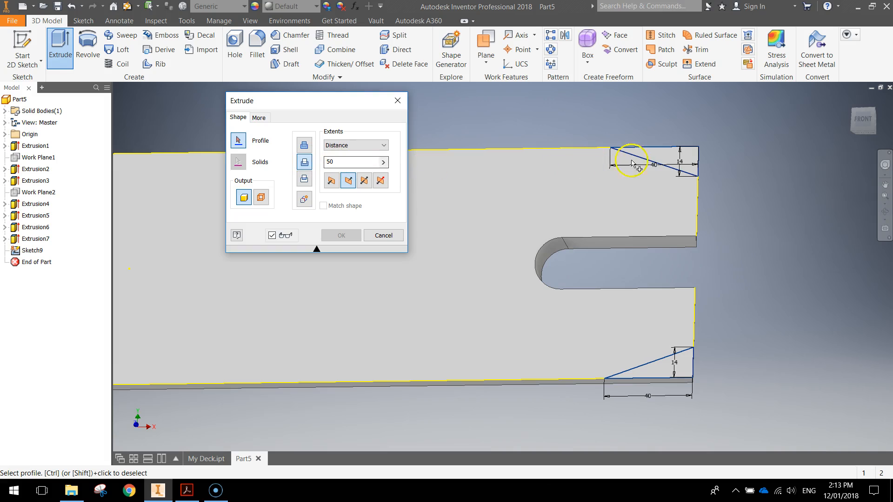
left_click(661, 154)
left_click(665, 371)
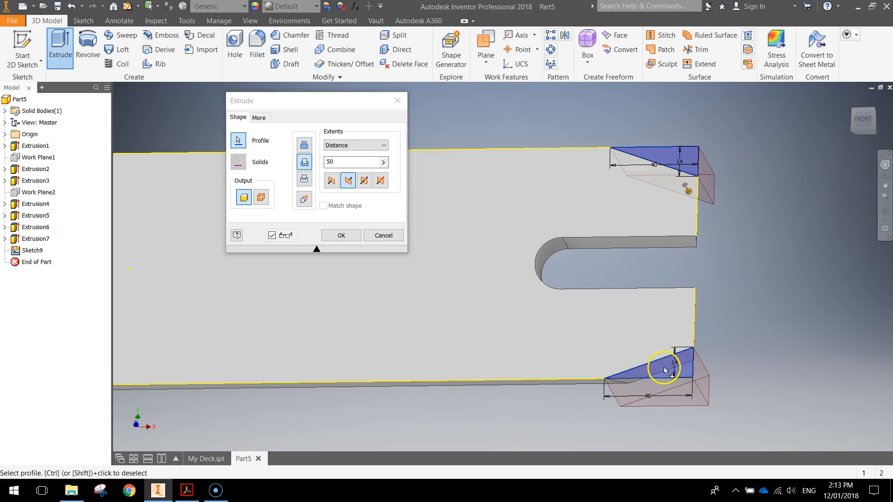
left_click(353, 146)
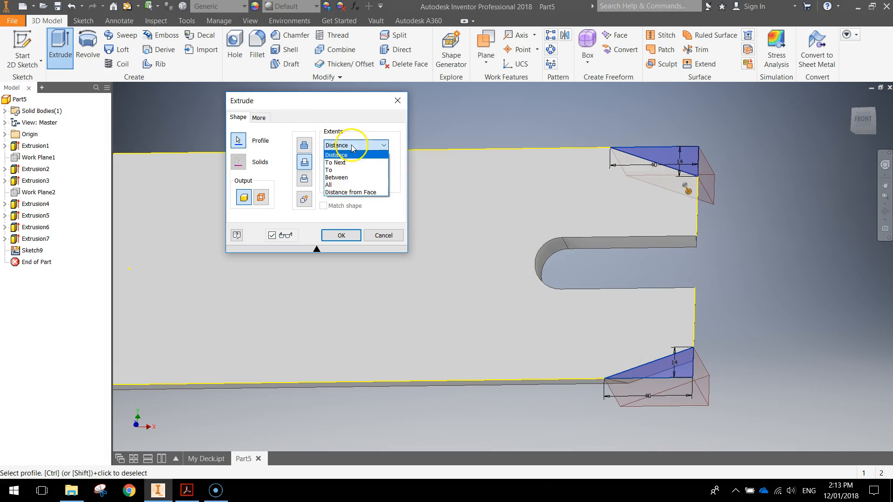
left_click(341, 185)
left_click(341, 236)
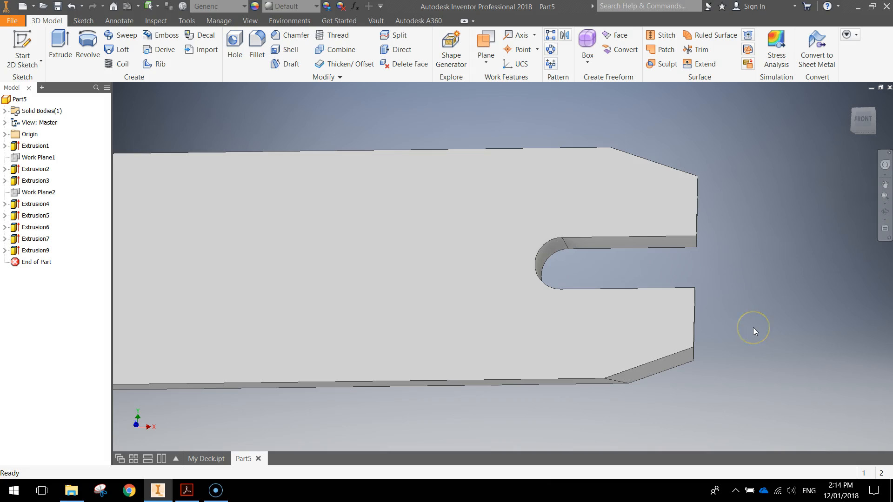
Start a new 2D sketch on the deck's top face to work on the neck end
left_click(551, 311)
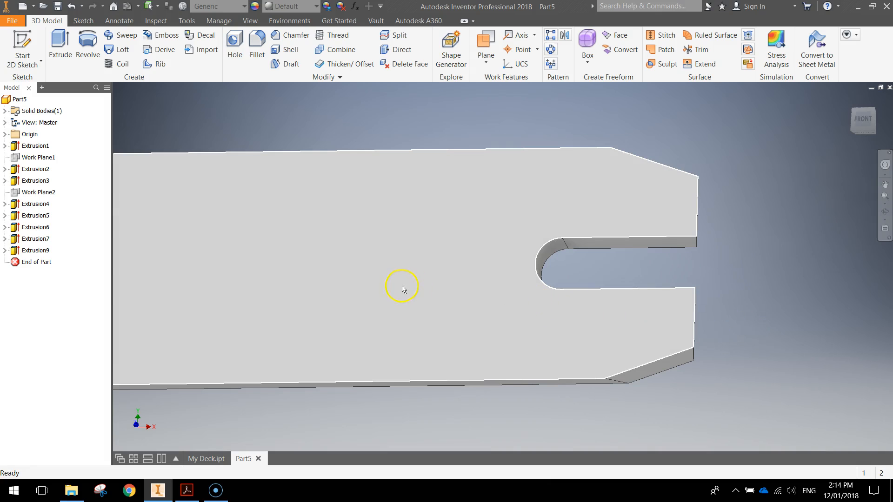
key("F2")
left_click_drag(336, 290, 618, 290)
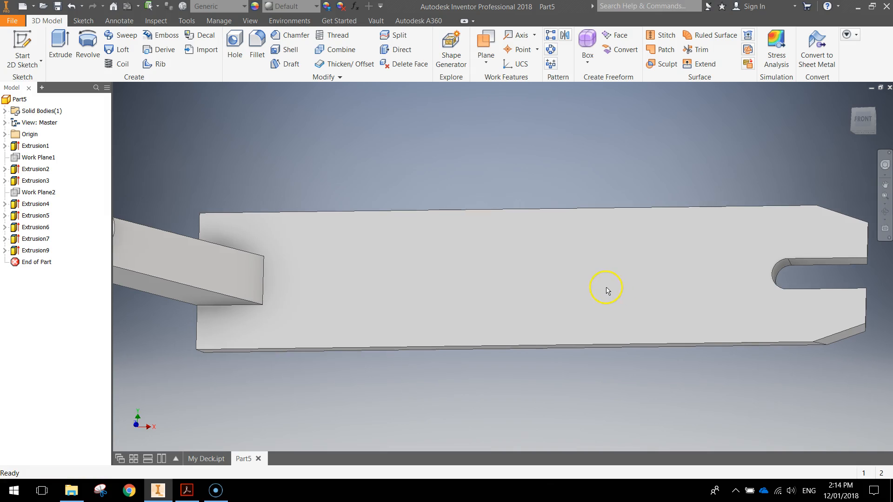
left_click(23, 46)
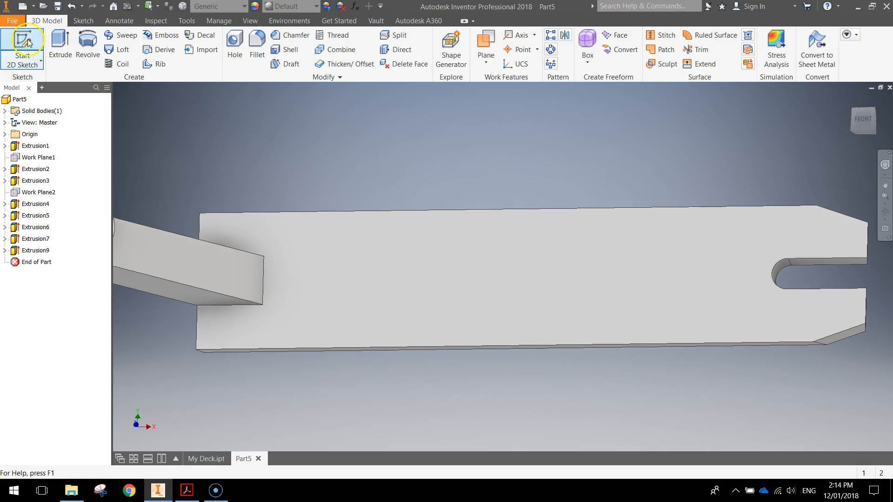
left_click(365, 263)
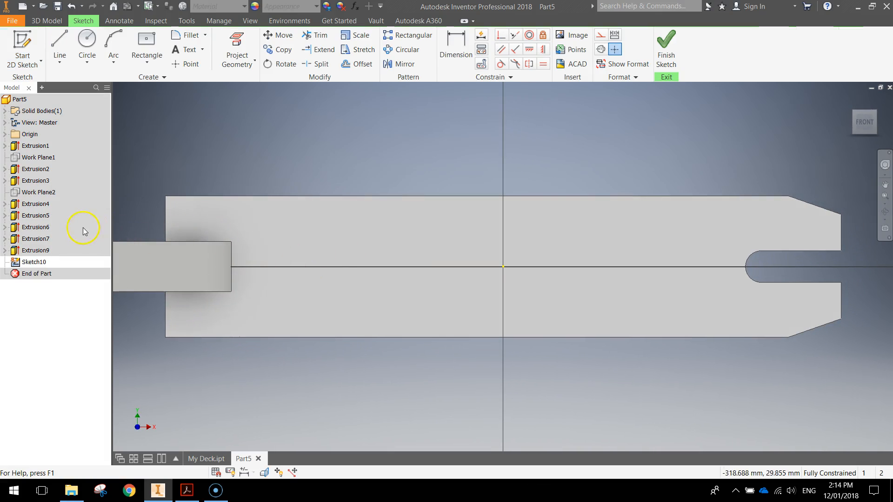
Draw a 50.184 mm line along the deck's upper long edge, starting from the outer corner at the neck end
scroll(202, 234, "up", 2)
mouse_move(192, 235)
middle_mouse_down()
mouse_move(276, 229)
mouse_move(343, 205)
mouse_move(332, 201)
middle_mouse_up()
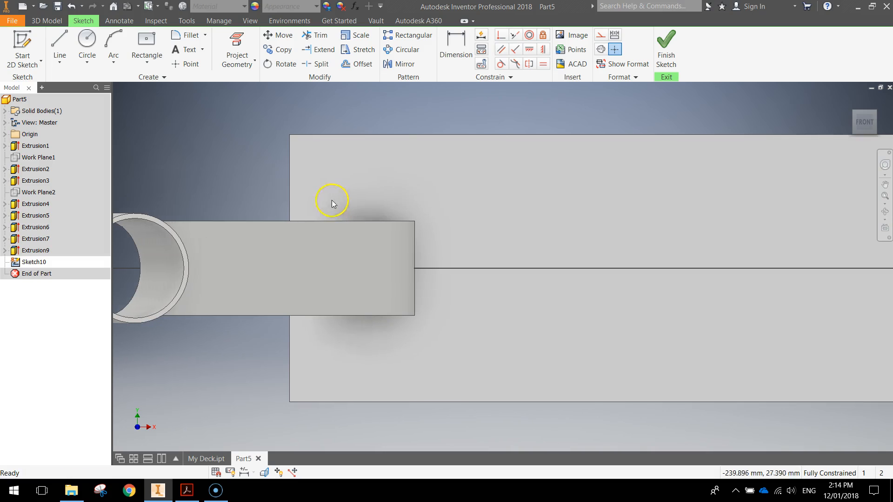
left_click(59, 46)
left_click(289, 135)
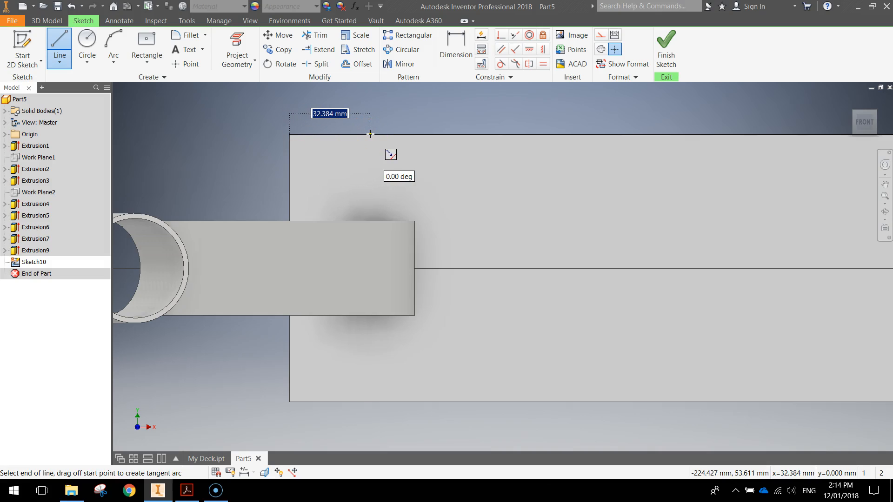
type("50.18")
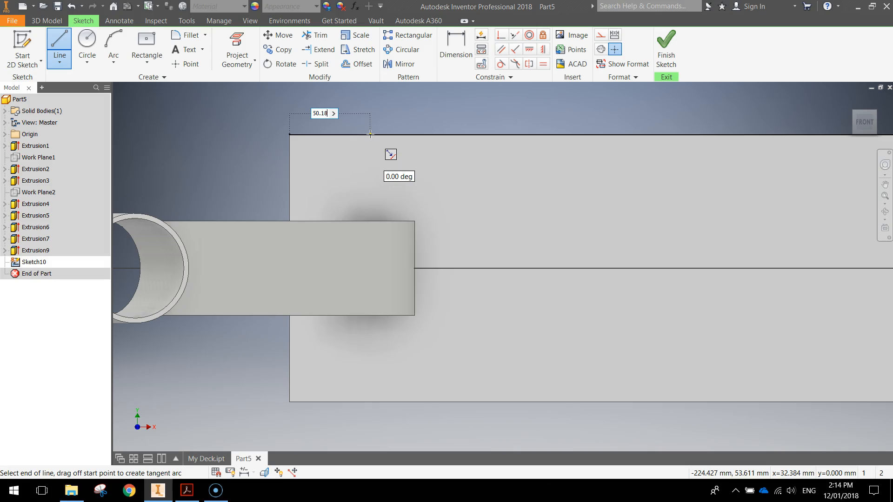
key("Return")
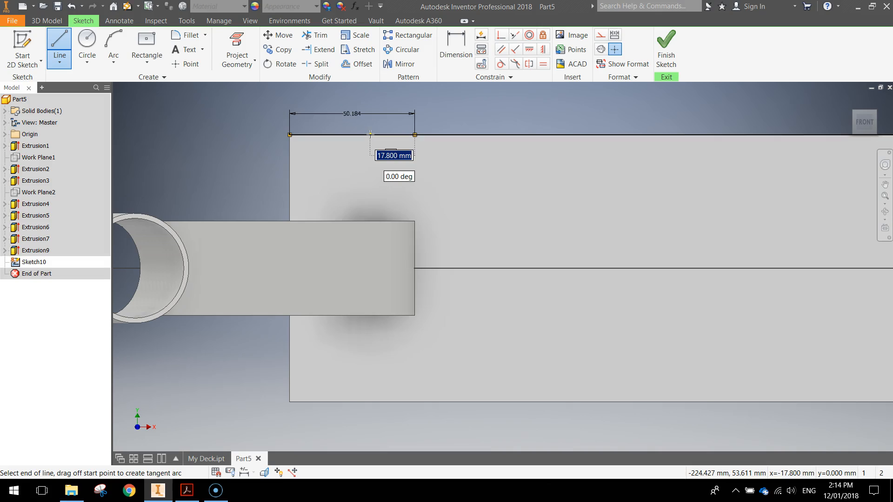
key("Escape")
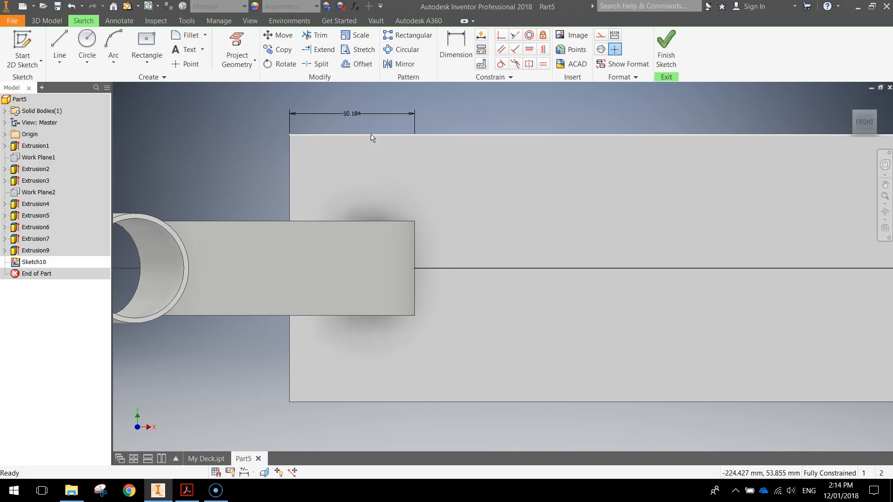
Draw a 17.305 mm line down the neck-end edge from the upper corner and close the triangle to the upper 50.184 mm line's end
left_click(59, 47)
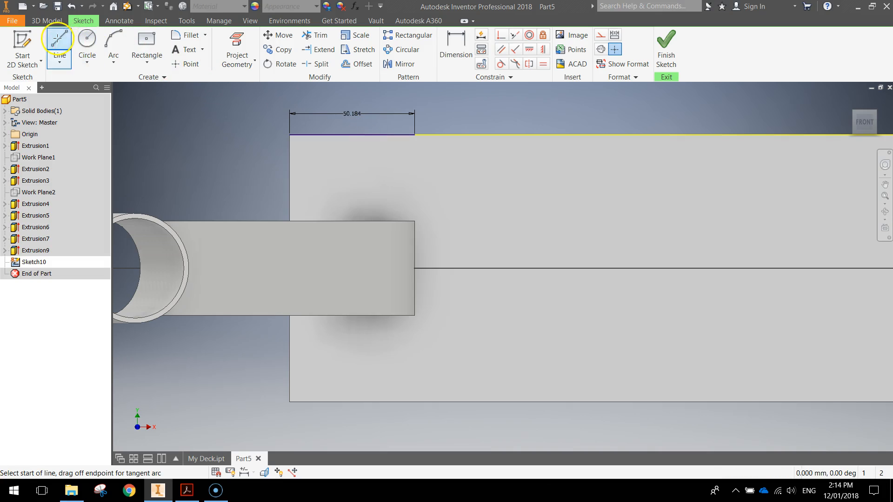
left_click(289, 135)
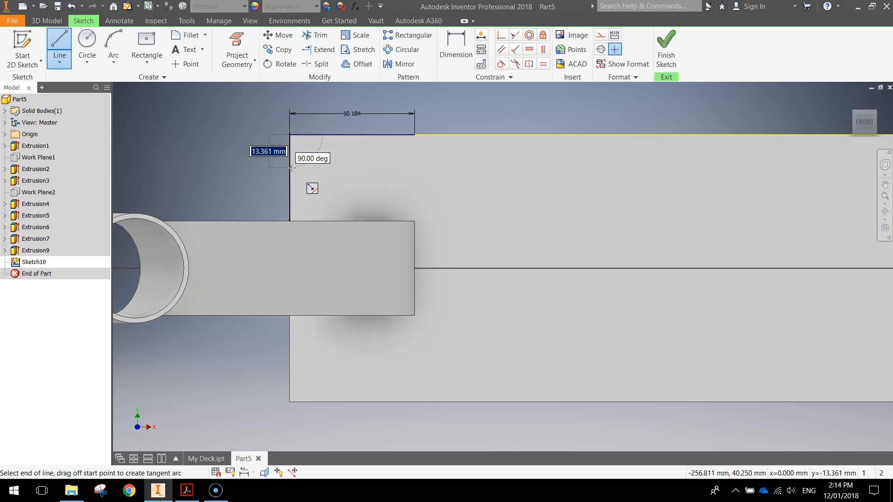
type("17")
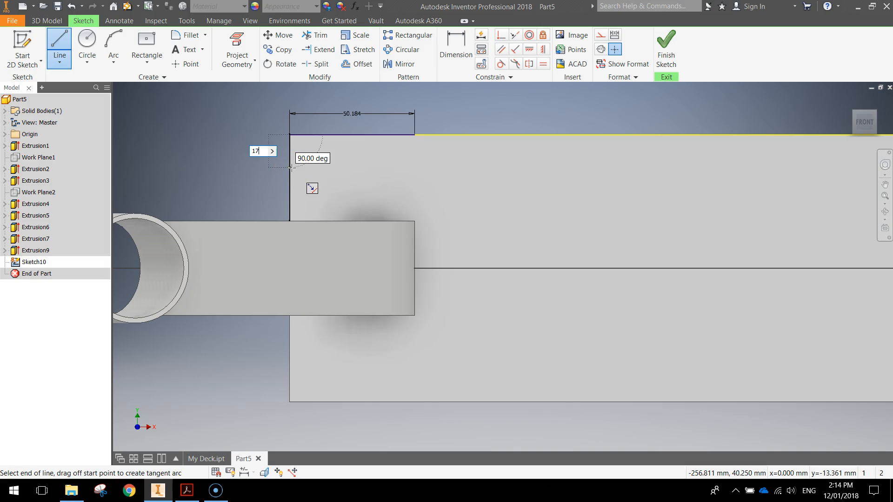
type(".305")
key("Return")
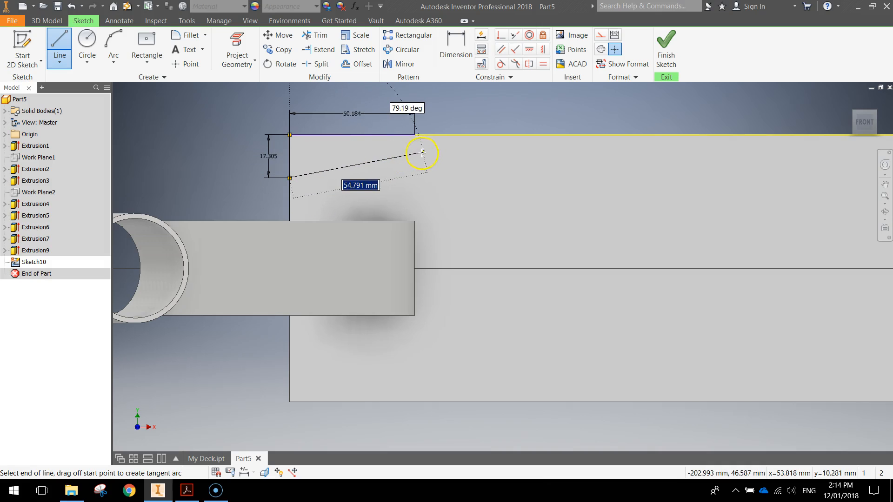
left_click(416, 135)
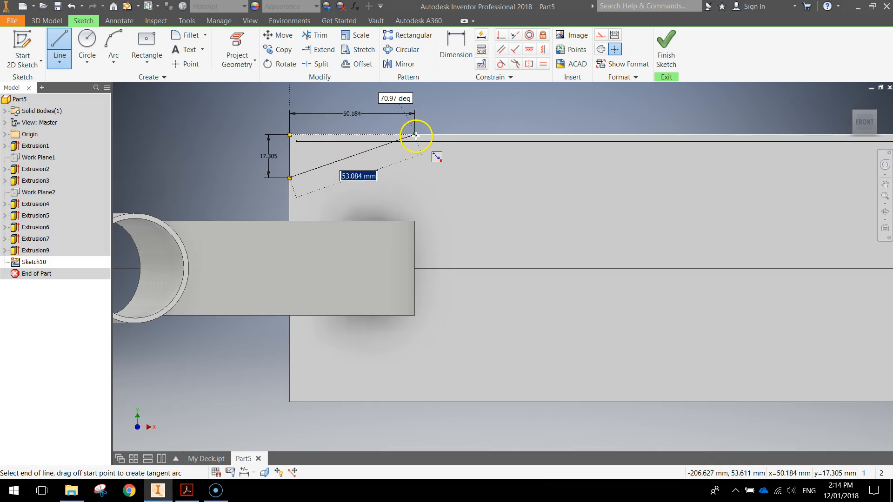
left_click(416, 134)
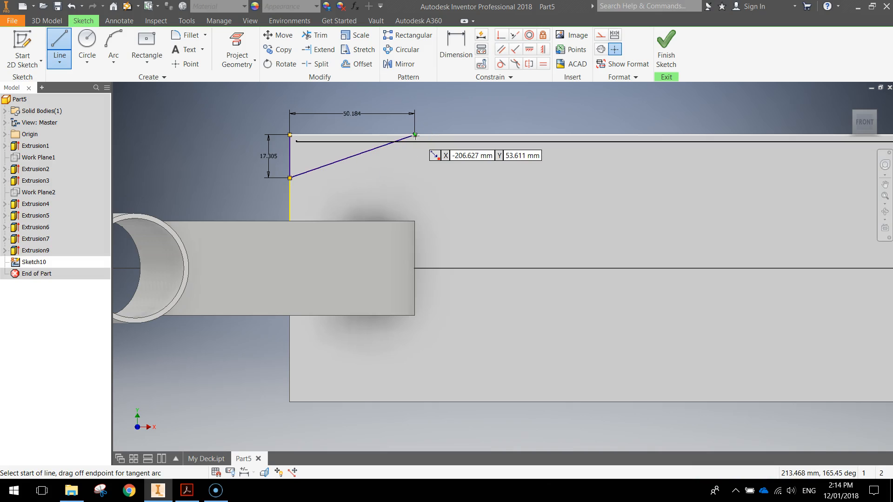
key("Escape")
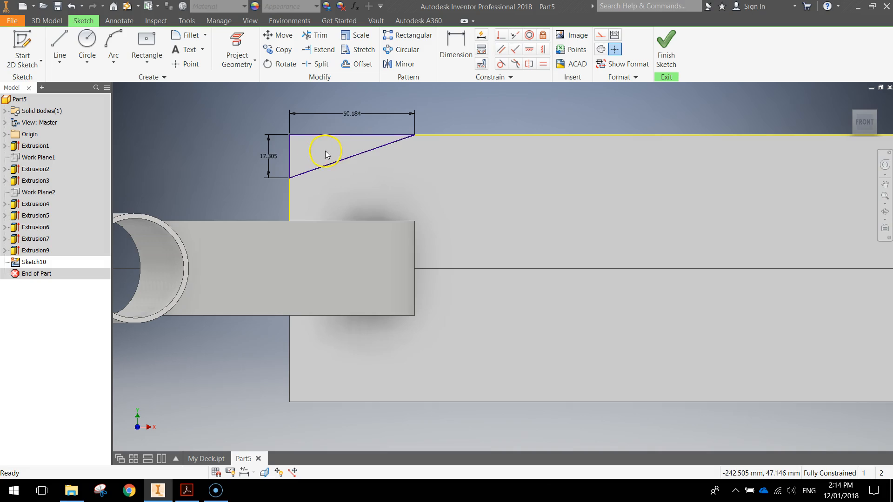
Draw a 50.184 mm line along the deck's lower long edge, starting from the lower corner at the neck end
left_click(60, 47)
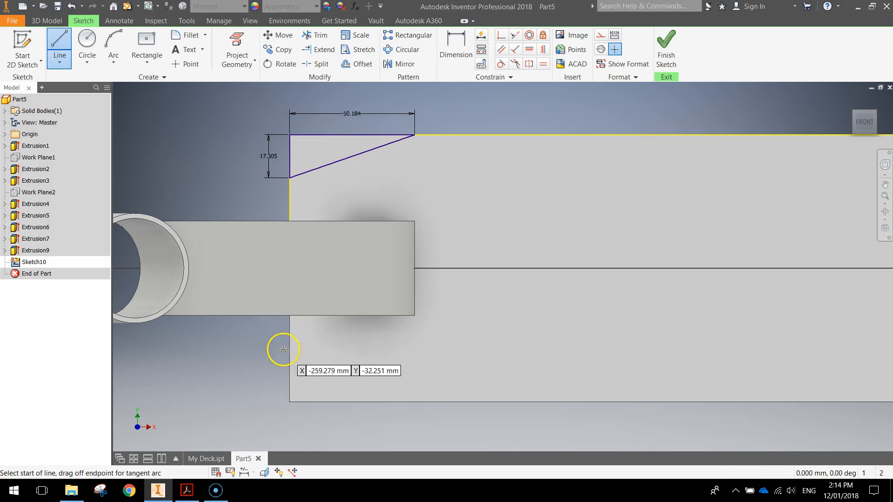
left_click(290, 402)
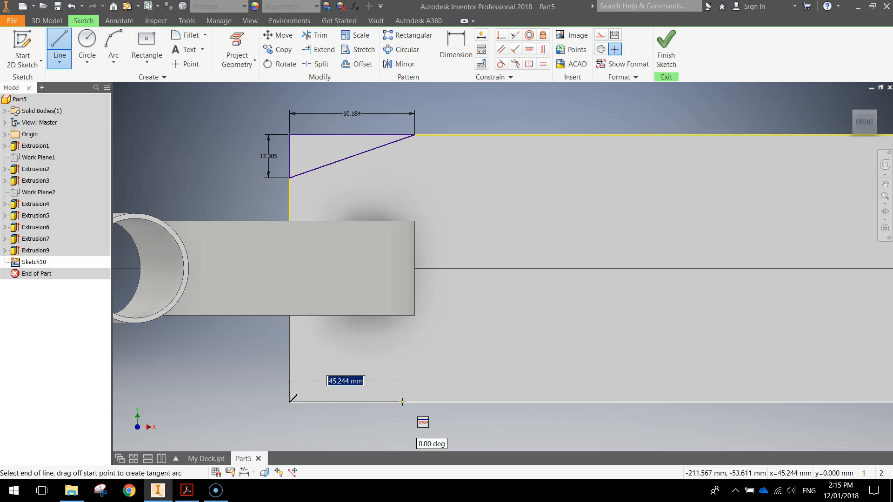
type("50")
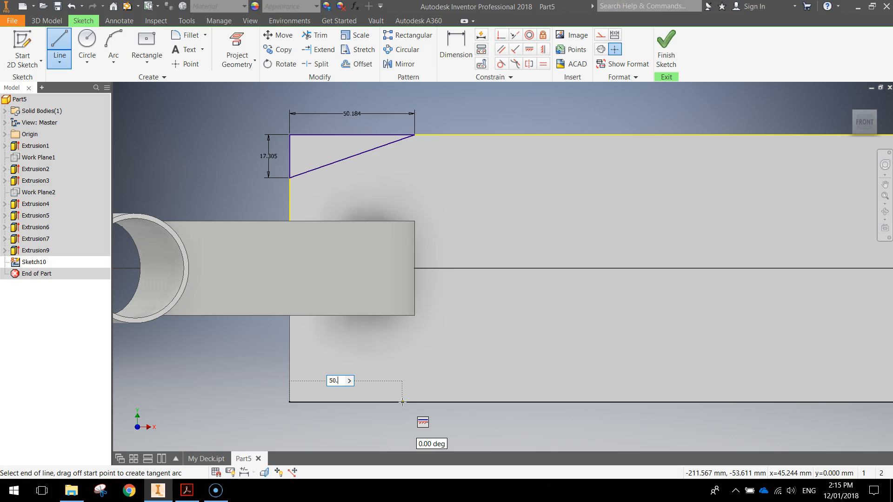
type(".184")
key("Return")
key("Escape")
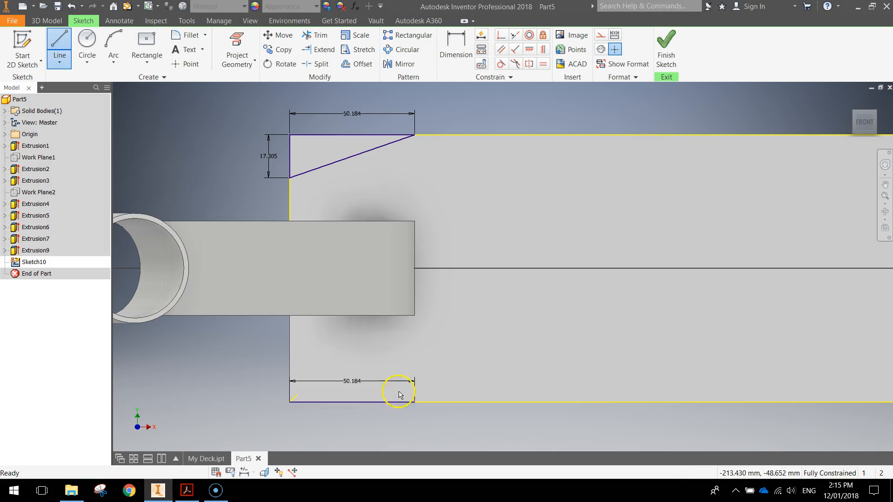
Draw a 17.305 mm line up the neck-end edge from the lower corner and close the triangle to the lower 50.184 mm line's end
left_click(60, 47)
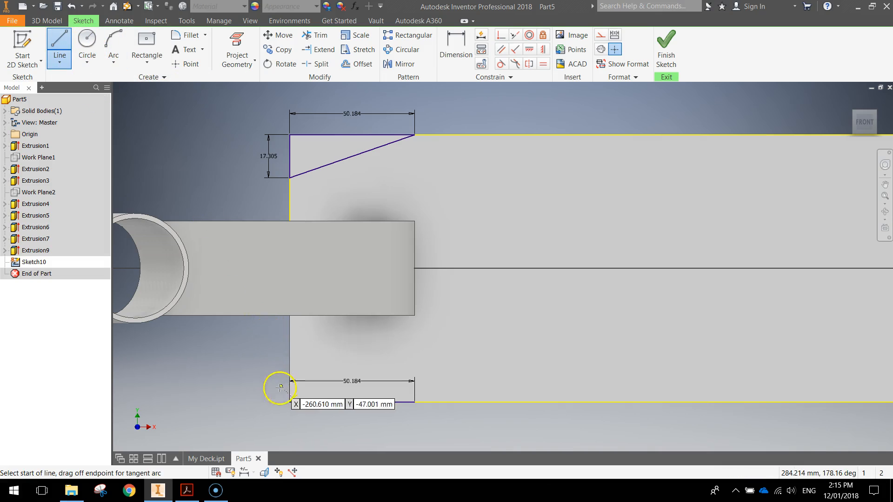
left_click(290, 402)
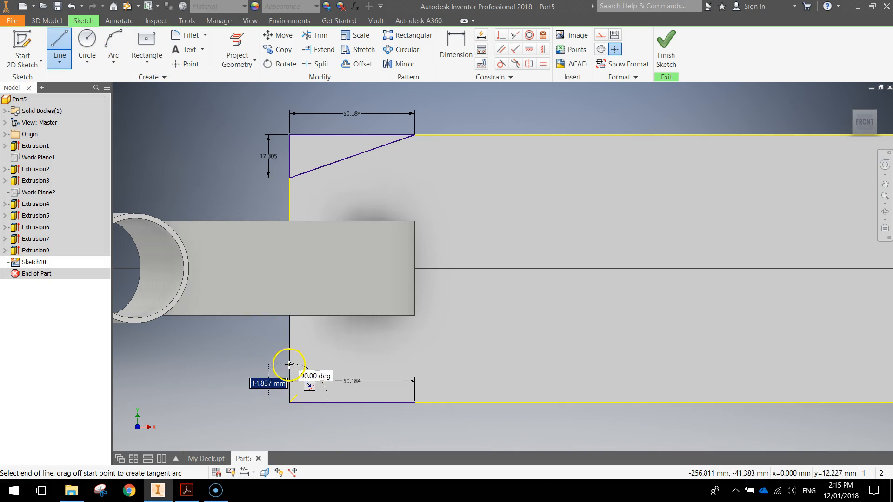
type("17")
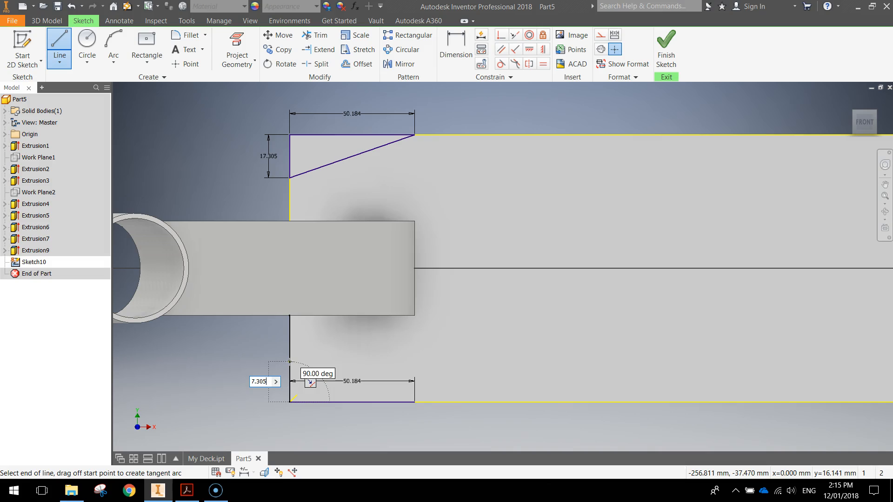
key("Return")
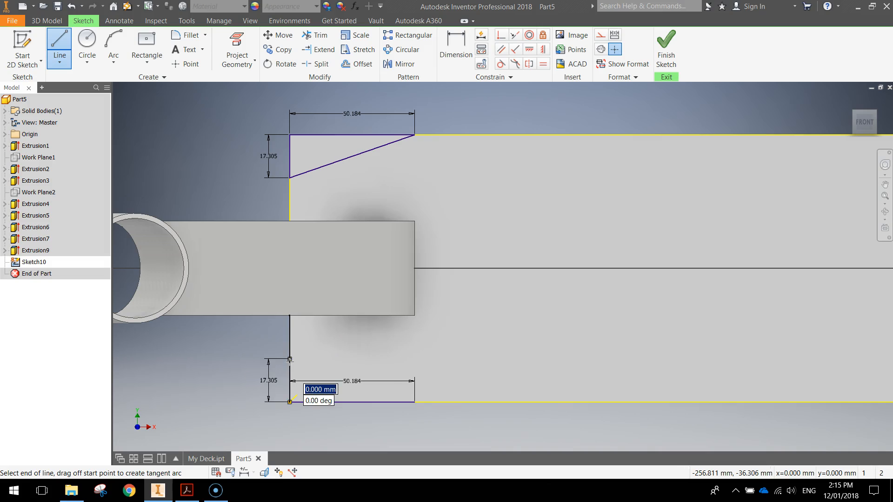
left_click(416, 403)
key("Escape")
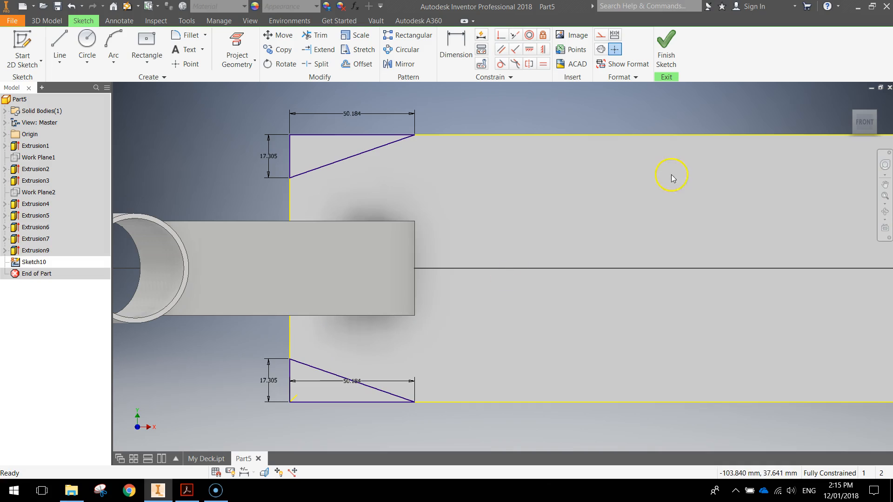
Finish the sketch and cut both neck-end corner triangles through the deck using Extrude with the All extent
left_click(671, 48)
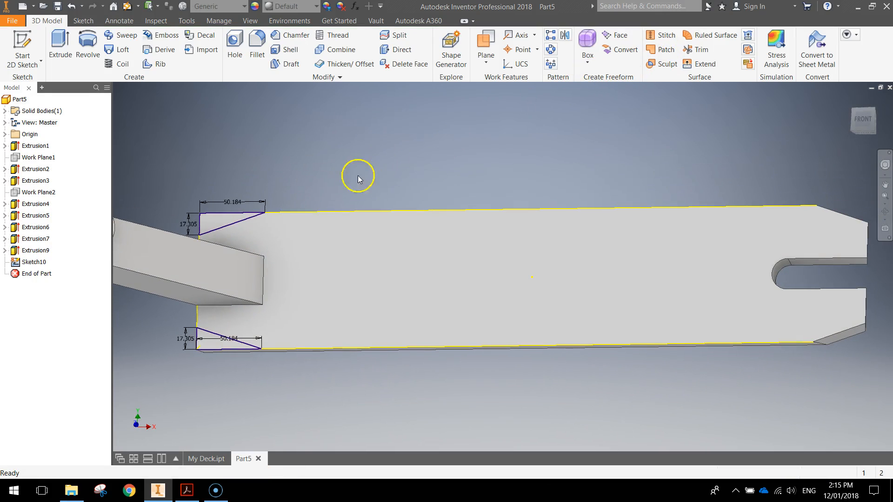
left_click(61, 46)
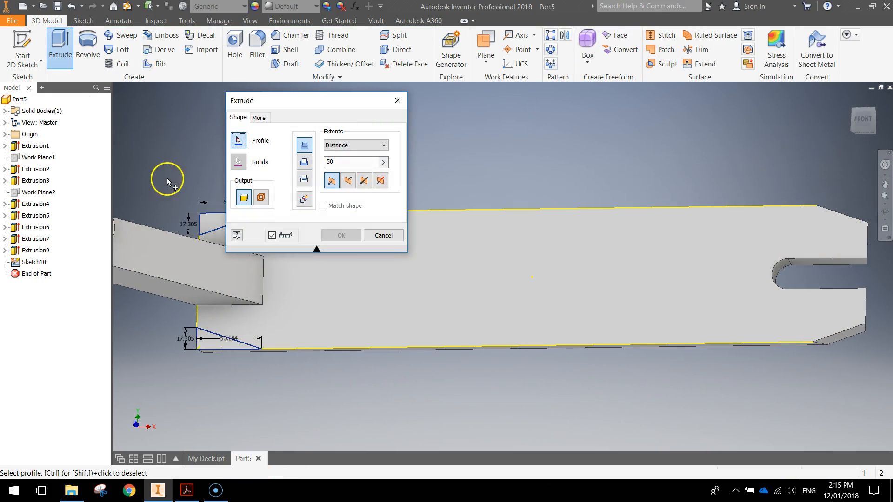
left_click(210, 224)
left_click(210, 343)
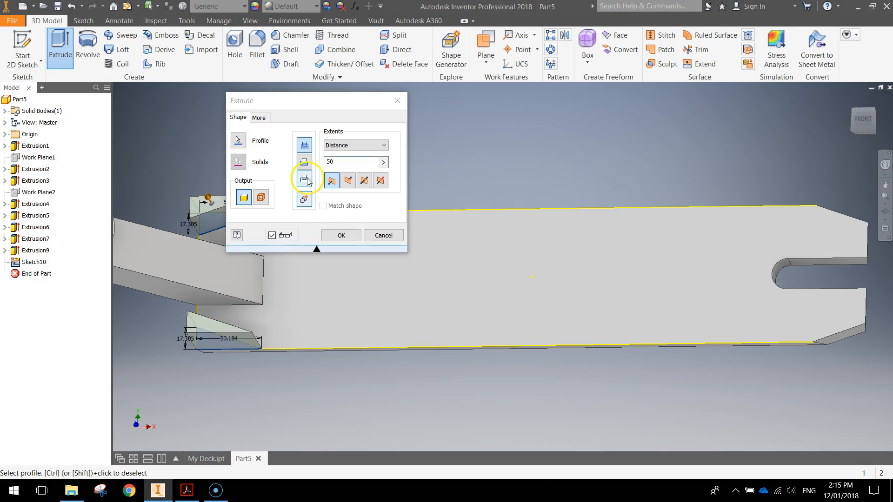
left_click_drag(313, 108, 406, 107)
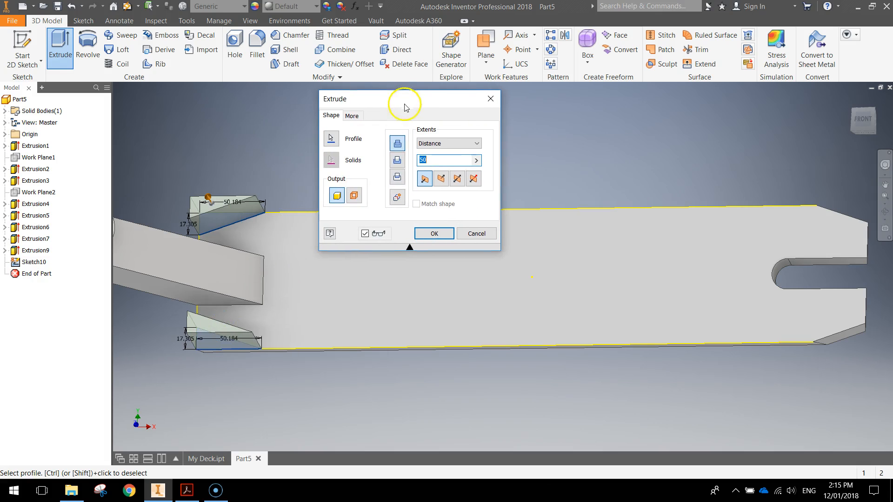
left_click(397, 160)
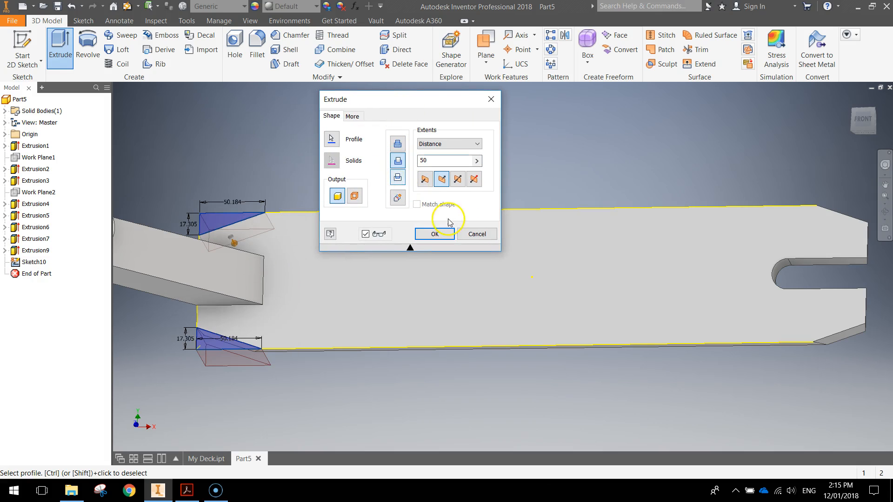
left_click(448, 143)
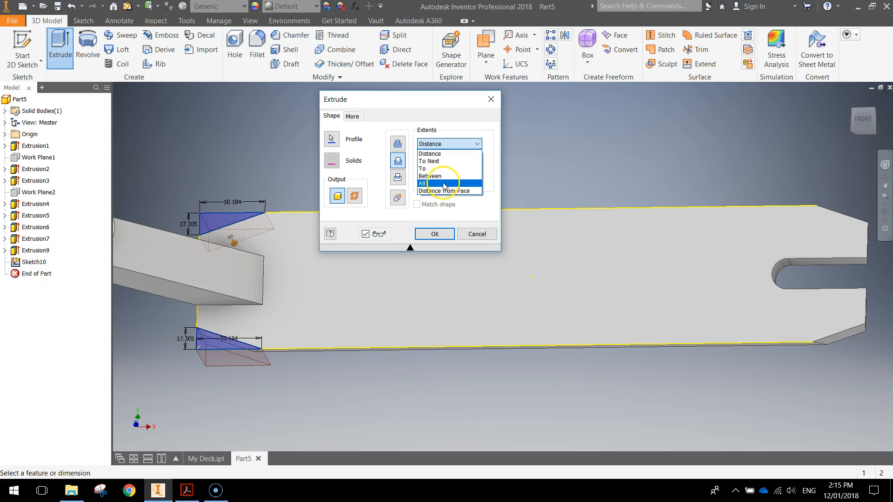
left_click(445, 185)
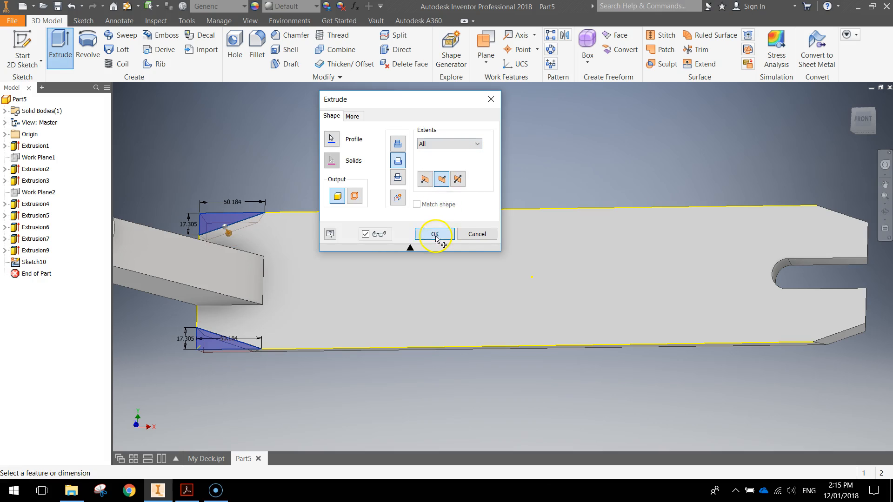
left_click(434, 234)
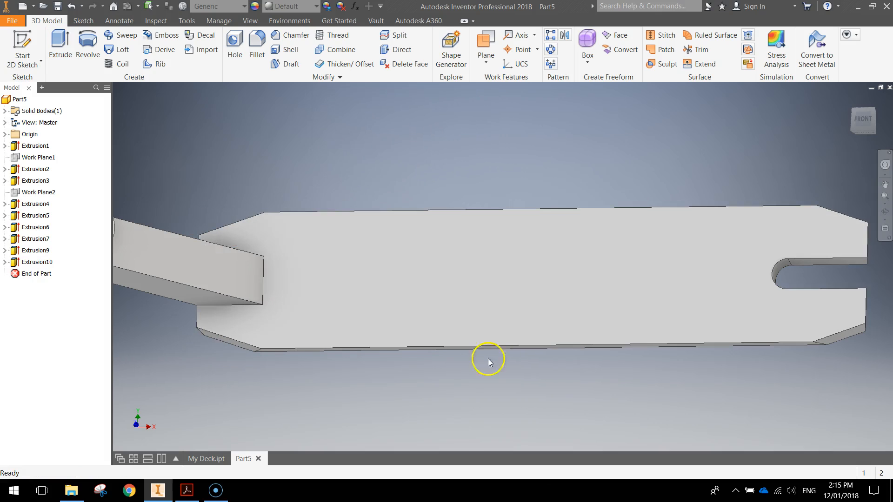
scroll(418, 376, "down", 3)
key("F4")
left_click_drag(353, 376, 377, 382)
key("Escape")
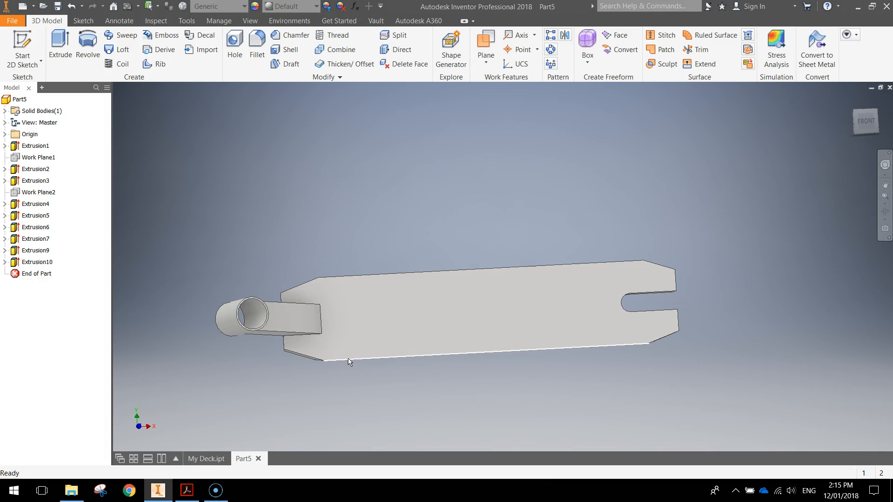
left_click(363, 374)
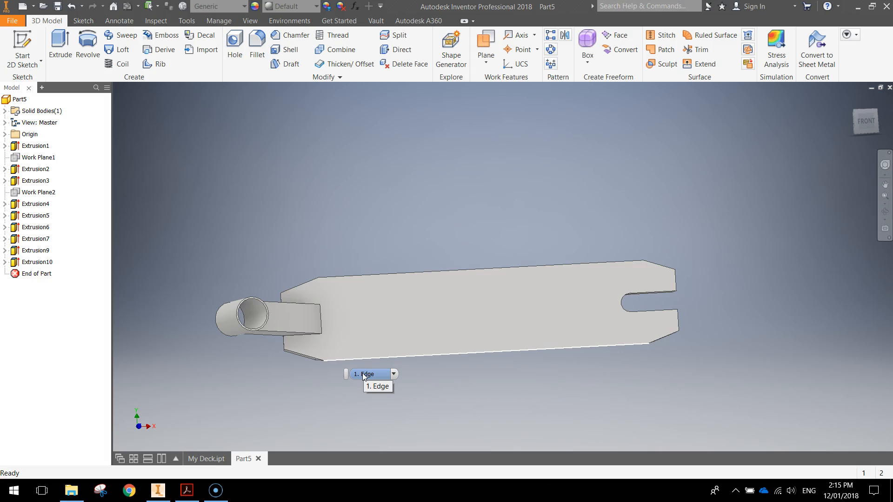
middle_click_drag(701, 350, 650, 300, "shift")
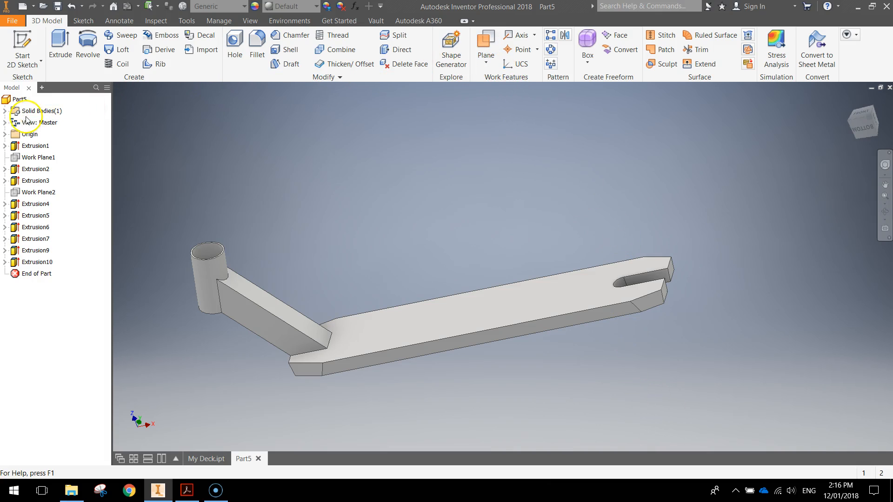
Start a new 2D sketch on the origin's XZ Plane to work on the deck's side profile at the slotted rear end
left_click(5, 135)
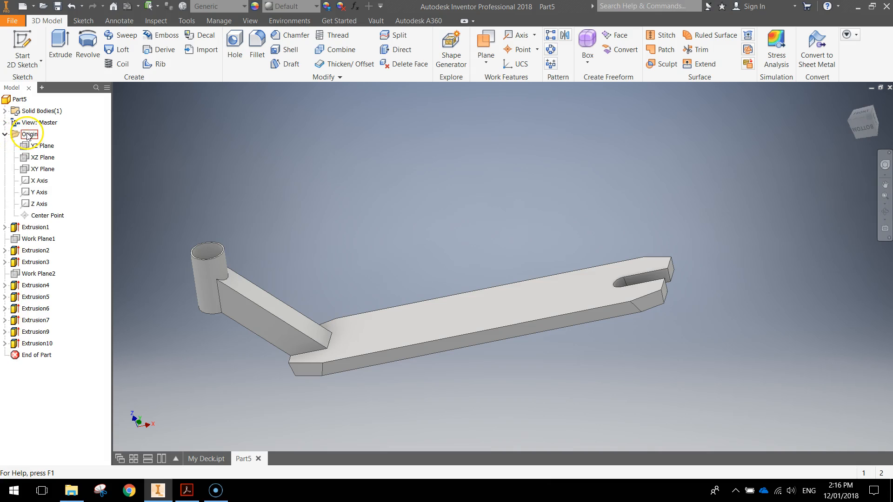
left_click(22, 40)
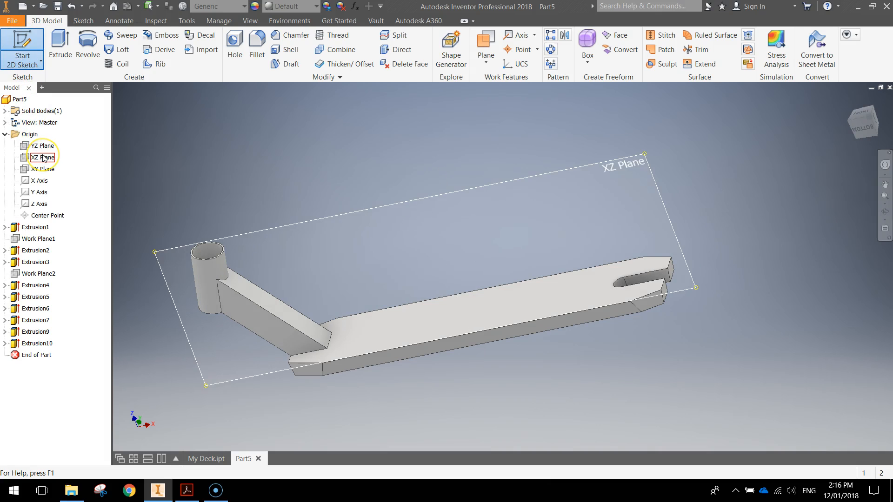
middle_click_drag(678, 339, 611, 360, "shift")
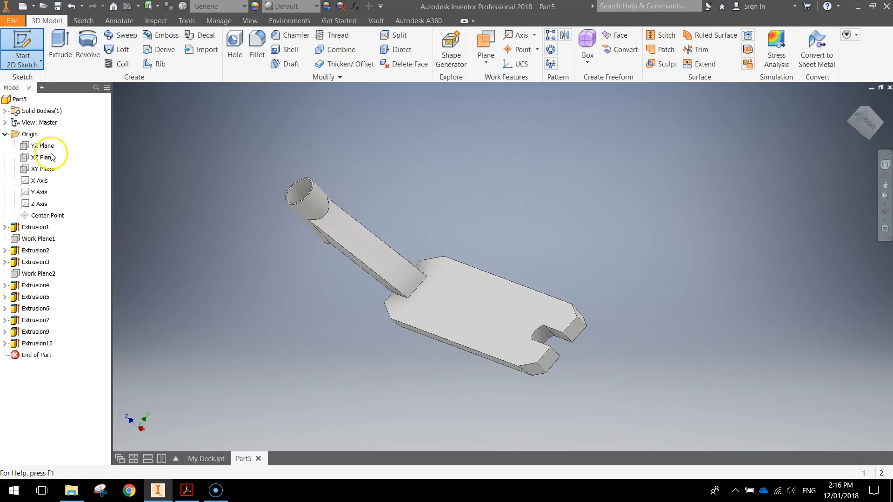
middle_click_drag(192, 243, 199, 266, "shift")
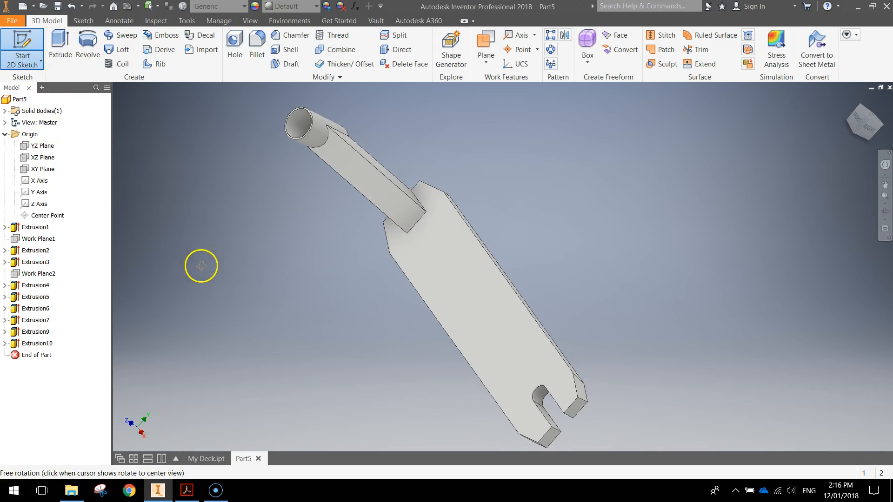
left_click(51, 160)
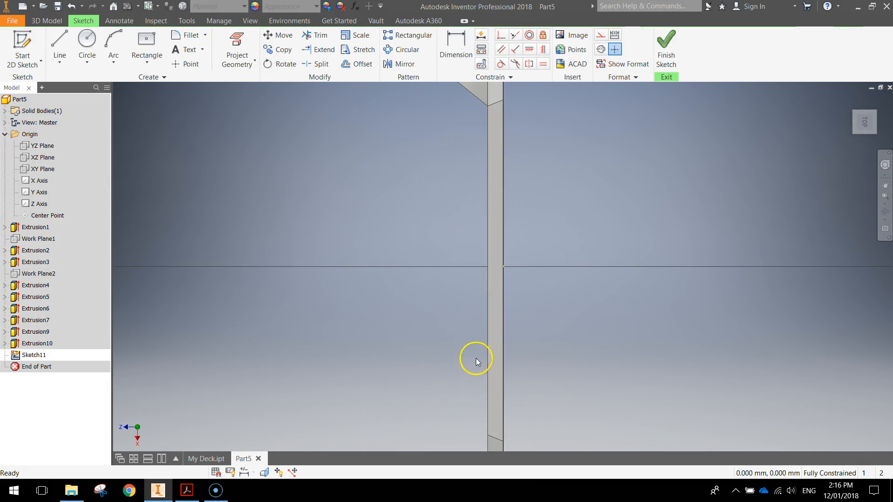
left_click(887, 114)
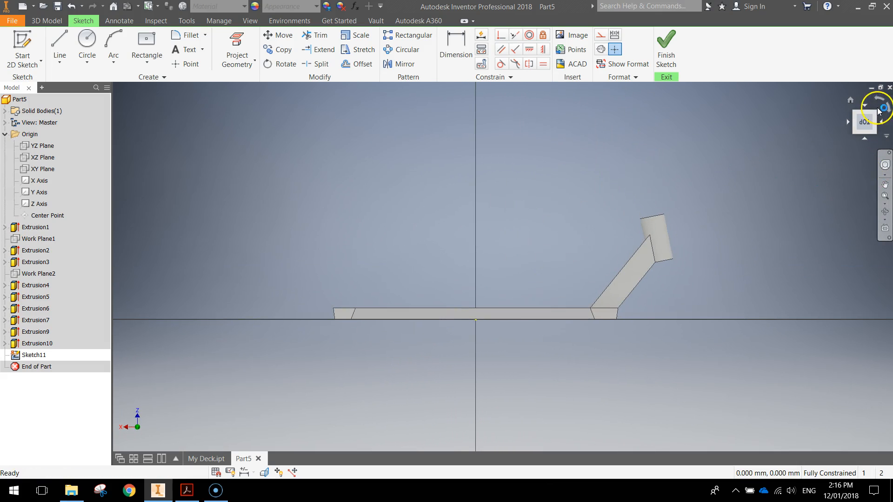
left_click(847, 121)
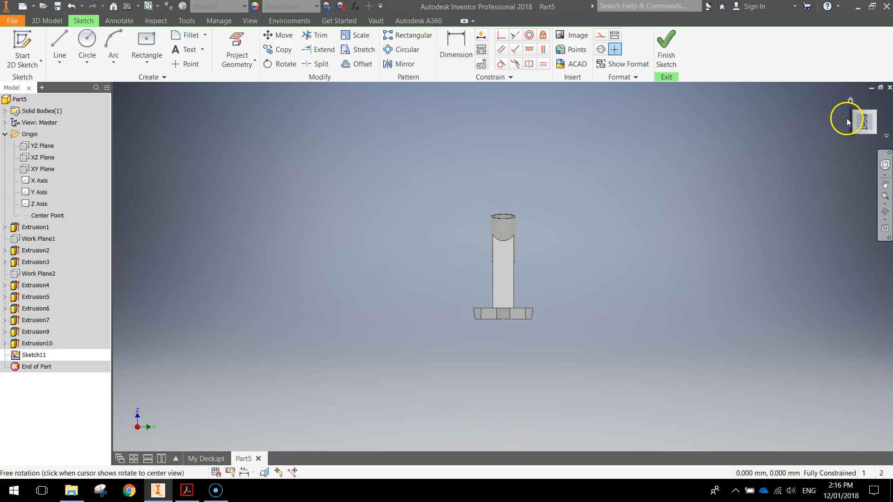
scroll(679, 314, "up", 5)
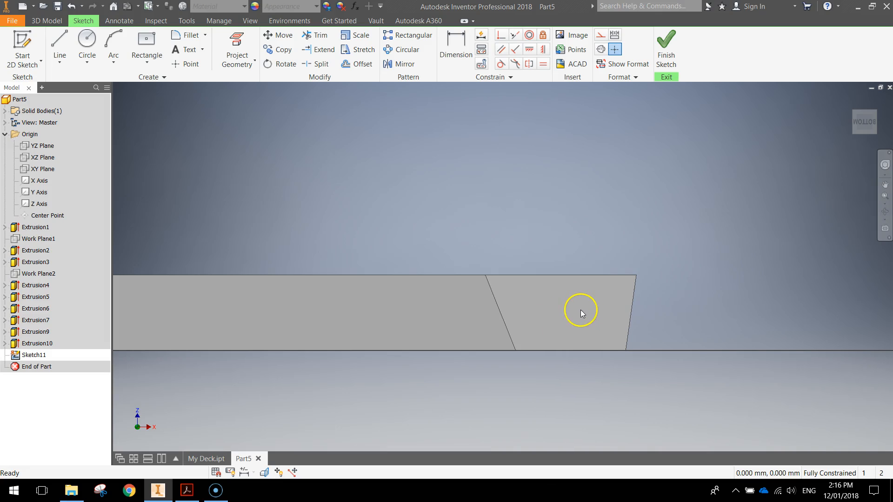
Draw an 8 mm diameter circle on the deck's side profile, within the angled section at the slotted end
left_click(93, 45)
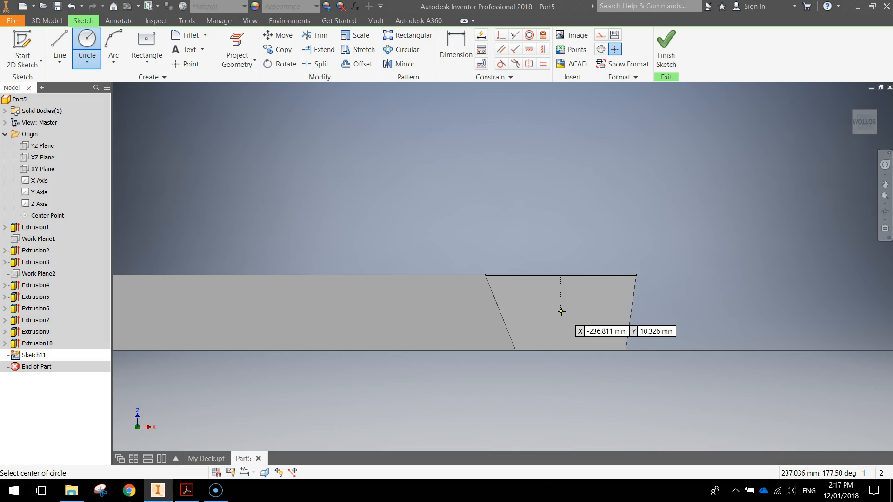
left_click(562, 312)
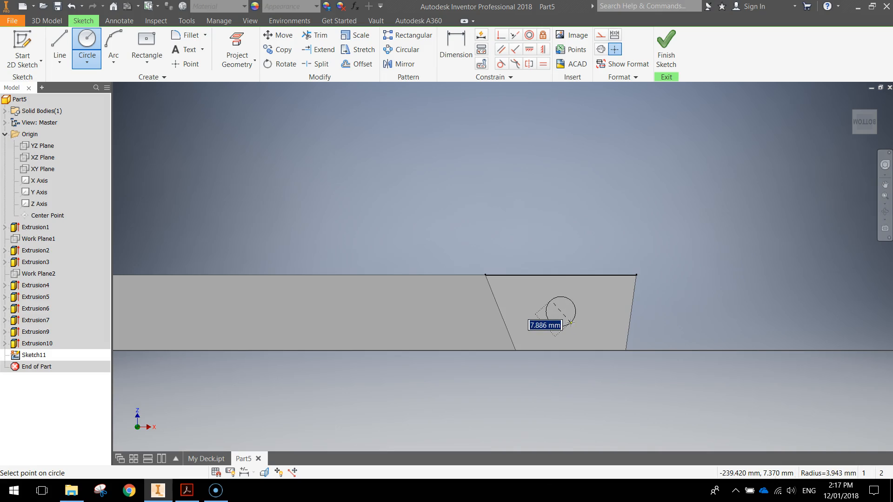
type("8")
key("Return")
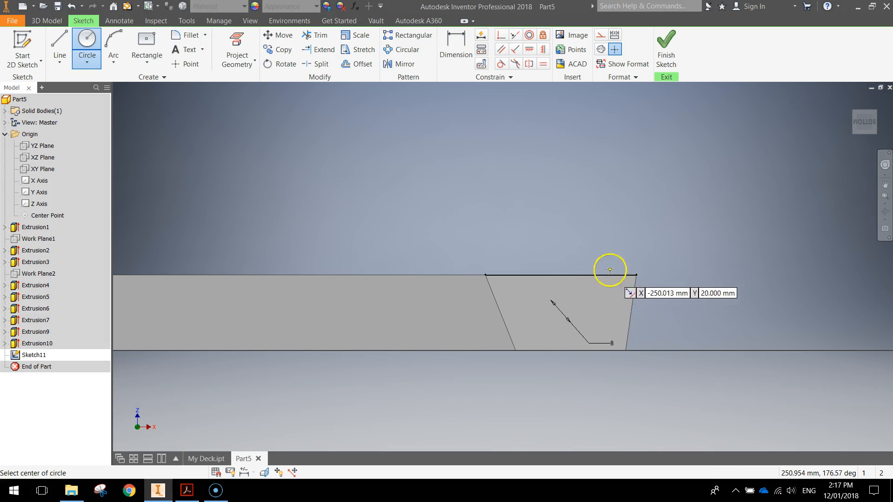
Dimension the circle's centre 10.838 mm vertically below the deck's upper edge
left_click(456, 46)
mouse_move(607, 291)
middle_mouse_down("shift")
mouse_move(604, 327)
mouse_move(604, 302)
middle_mouse_up("shift")
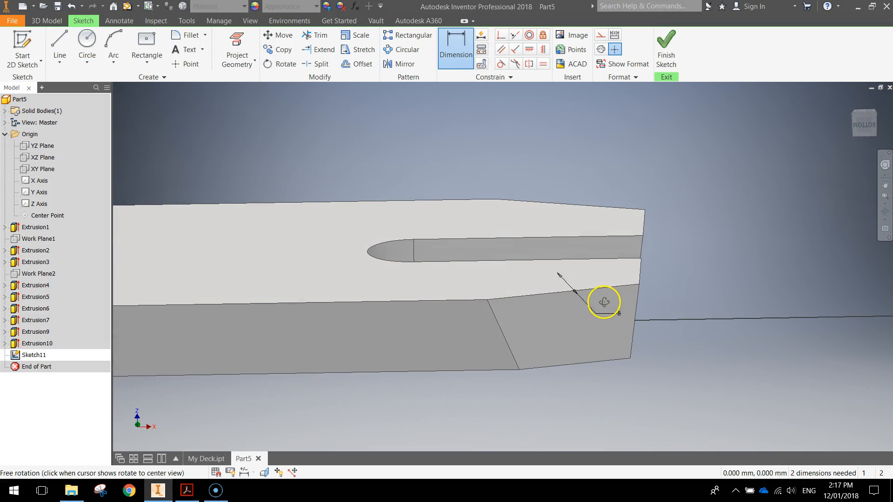
left_click(863, 126)
scroll(668, 334, "down", 5)
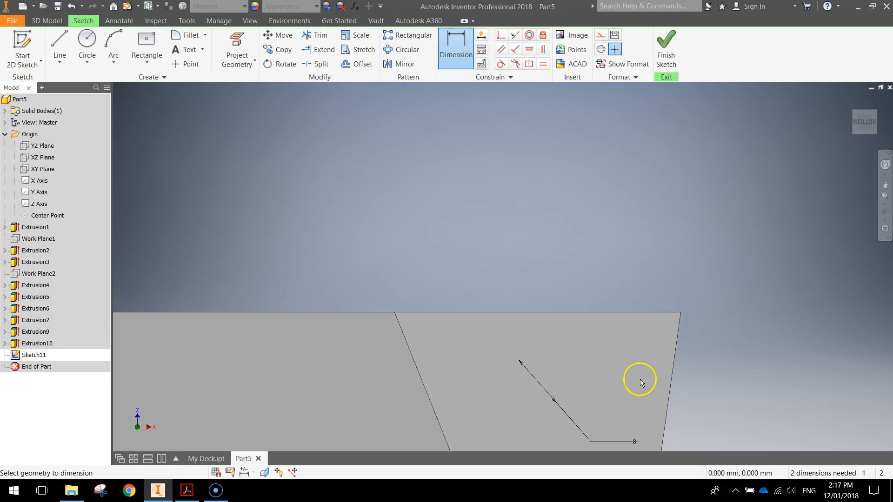
scroll(665, 281, "down", 2)
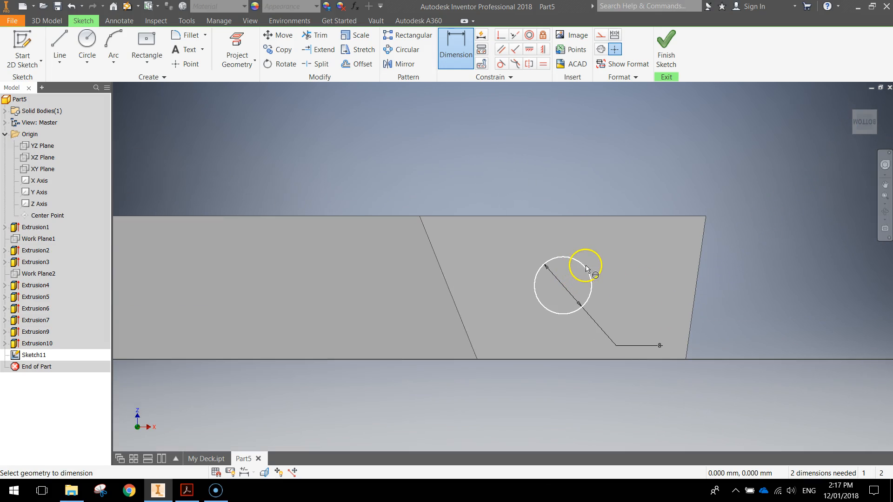
left_click(563, 284)
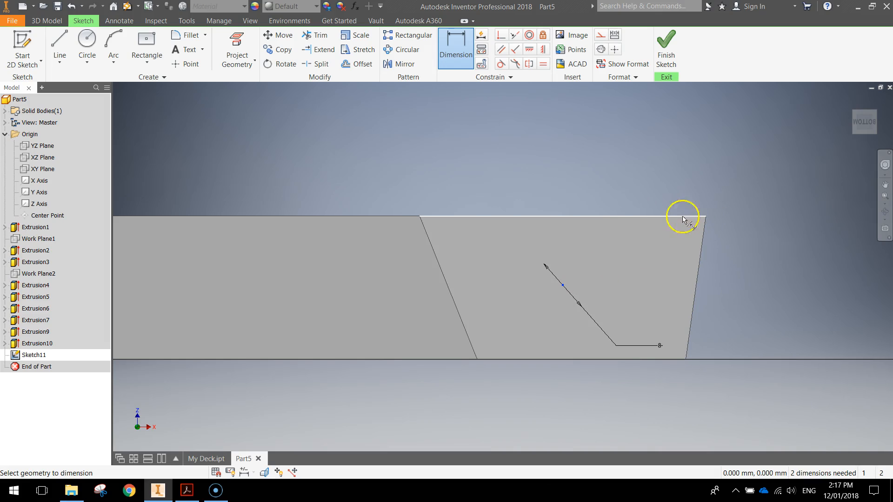
left_click(624, 217)
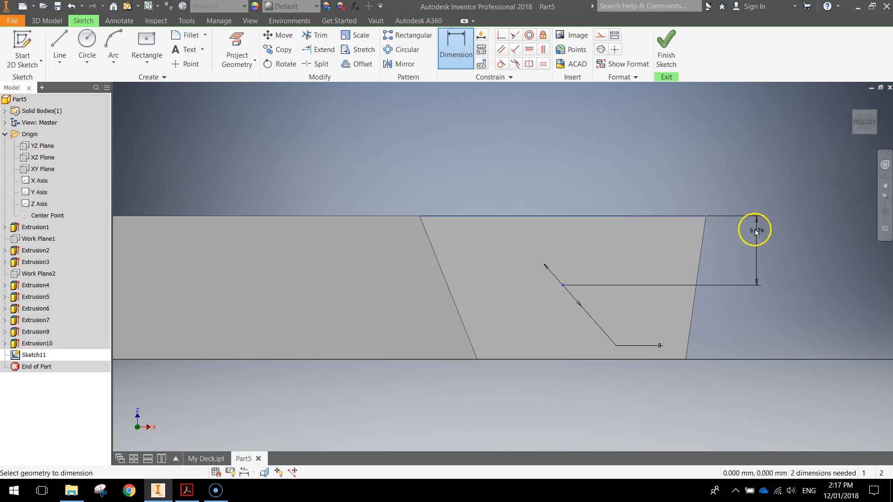
left_click(761, 250)
type("10.838")
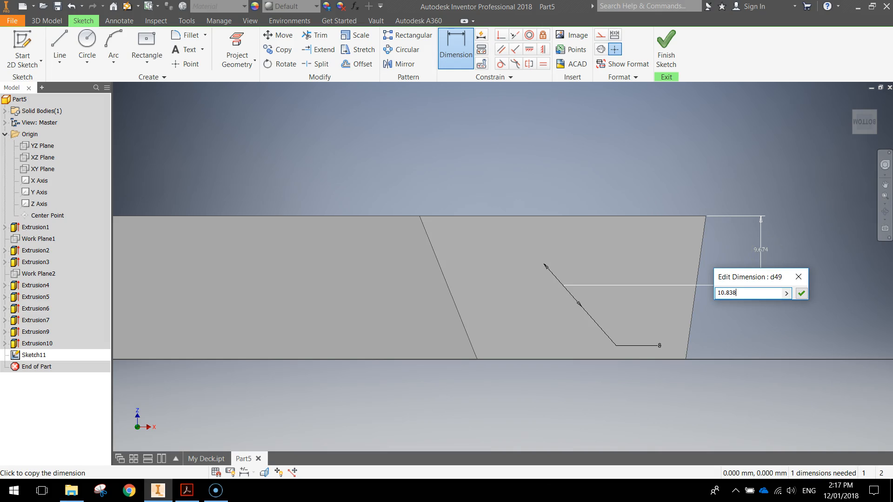
key("Return")
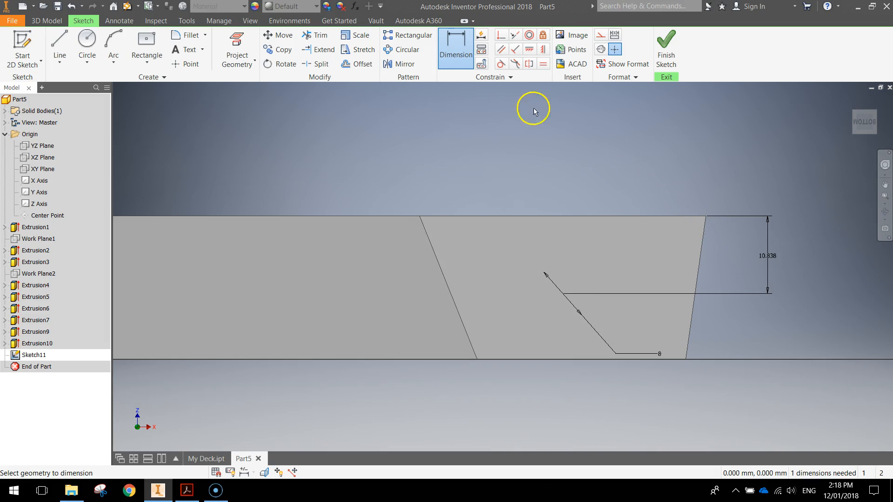
Dimension the circle's centre 18.094 mm horizontally from the deck's upper corner at the slotted end
left_click(706, 216)
left_click(564, 293)
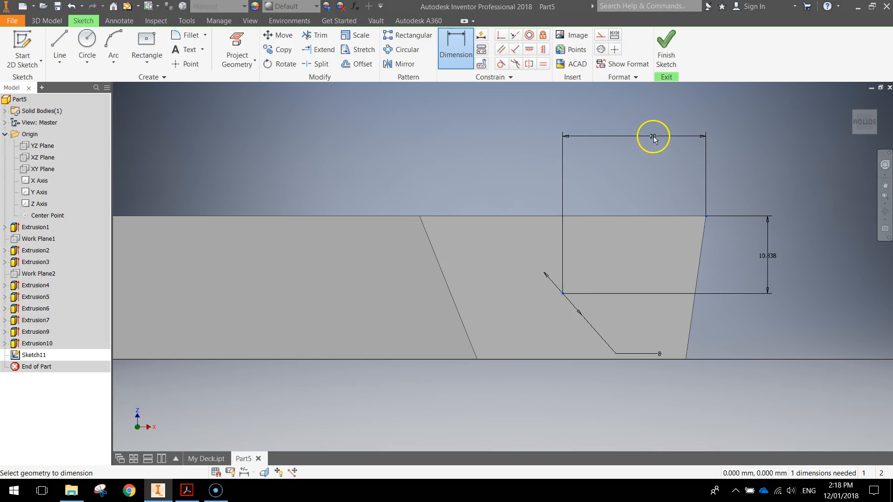
left_click(630, 139)
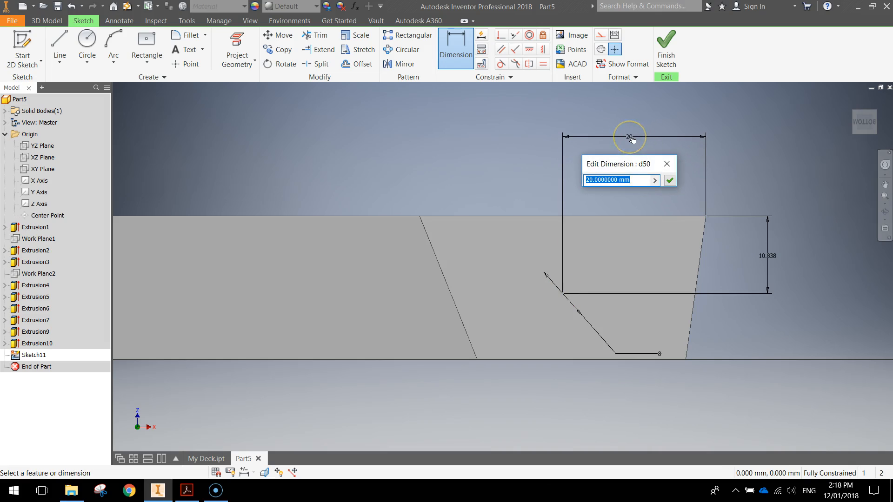
type("1")
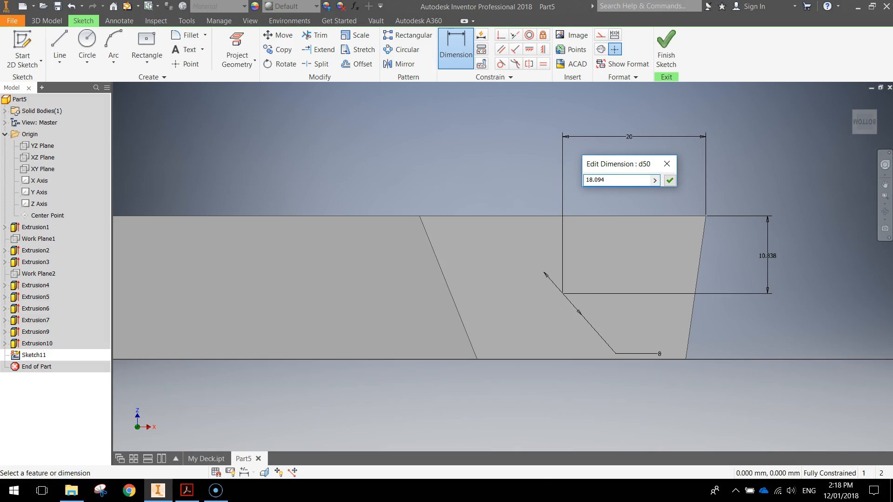
type("8.094")
key("Return")
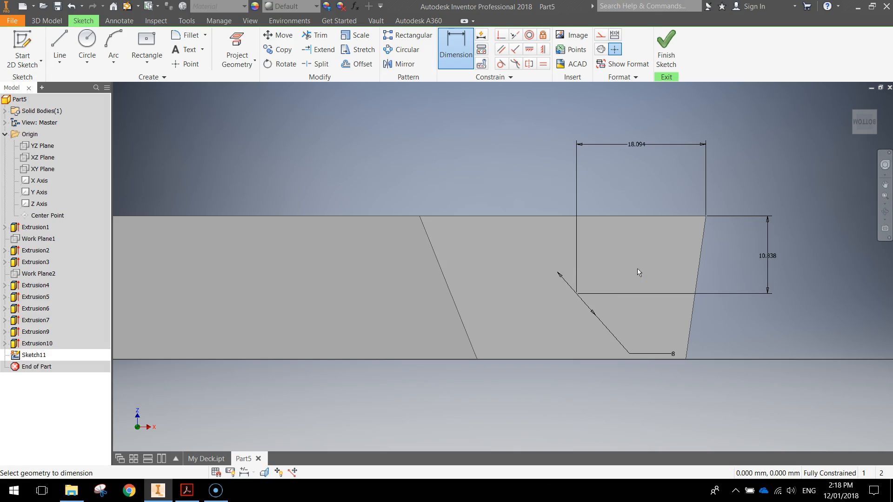
Finish the sketch and cut the circle through both sides of the slotted end using Extrude with the All extent and Symmetric direction
left_click(667, 47)
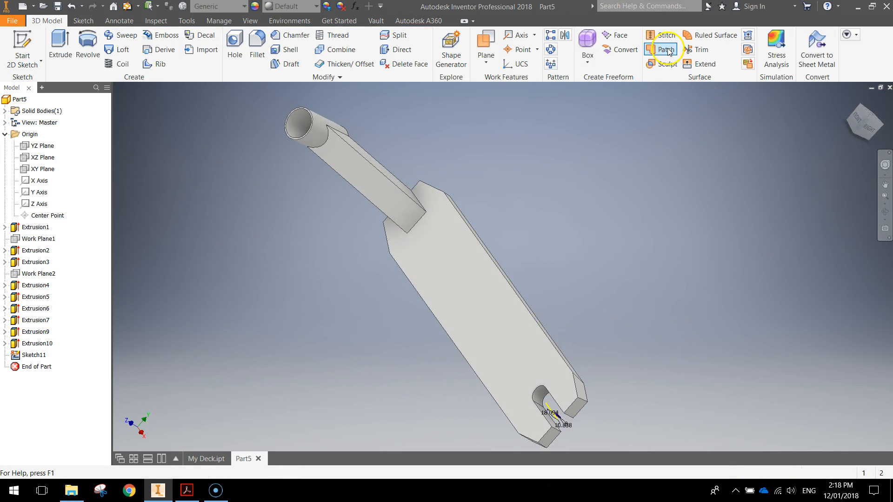
left_click(63, 42)
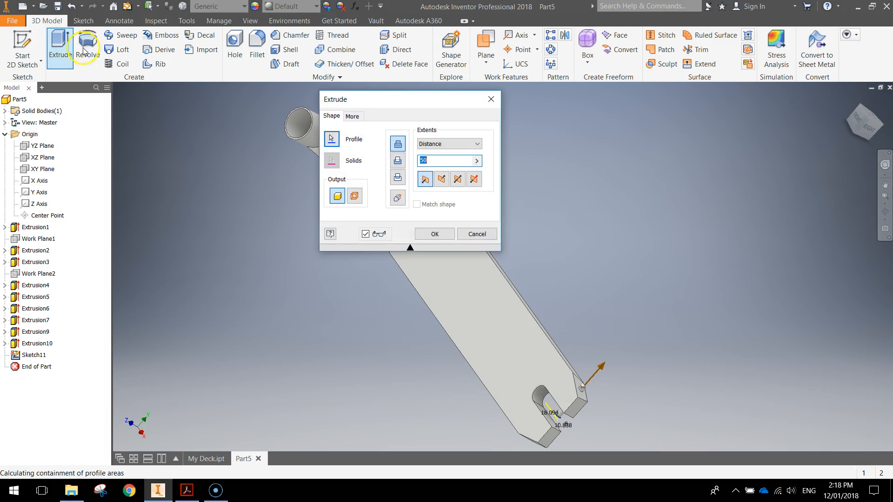
left_click(397, 161)
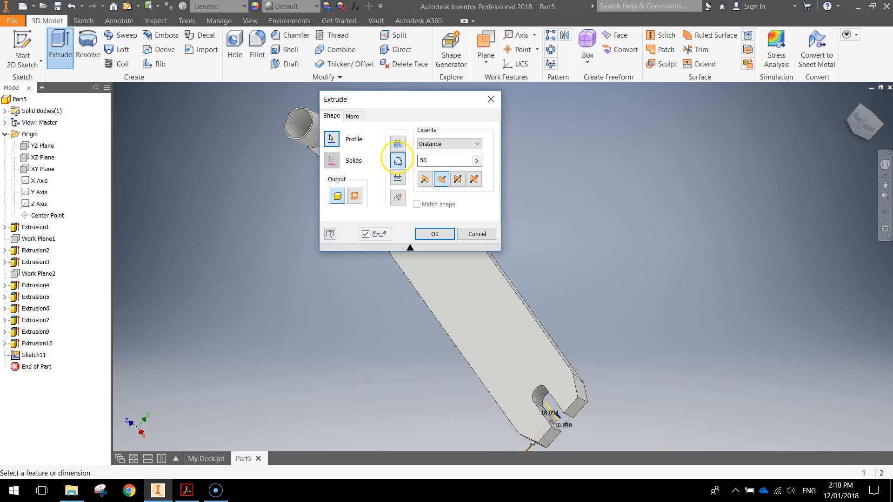
left_click(442, 144)
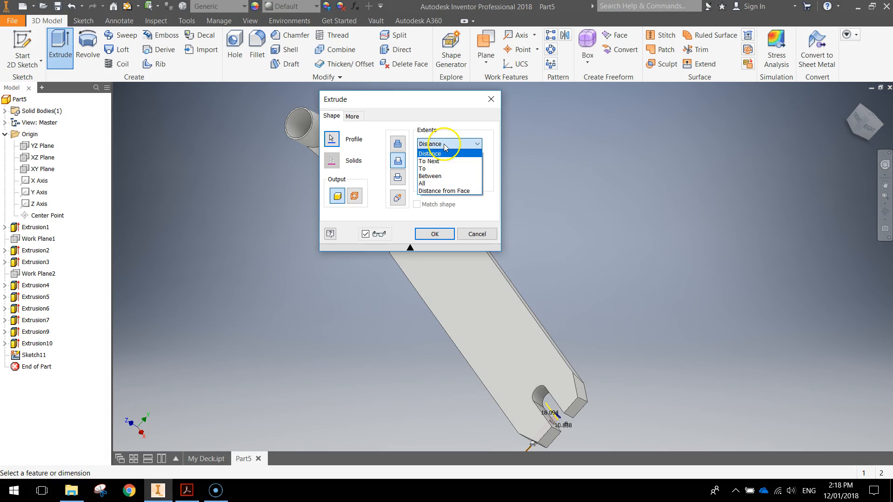
left_click(441, 184)
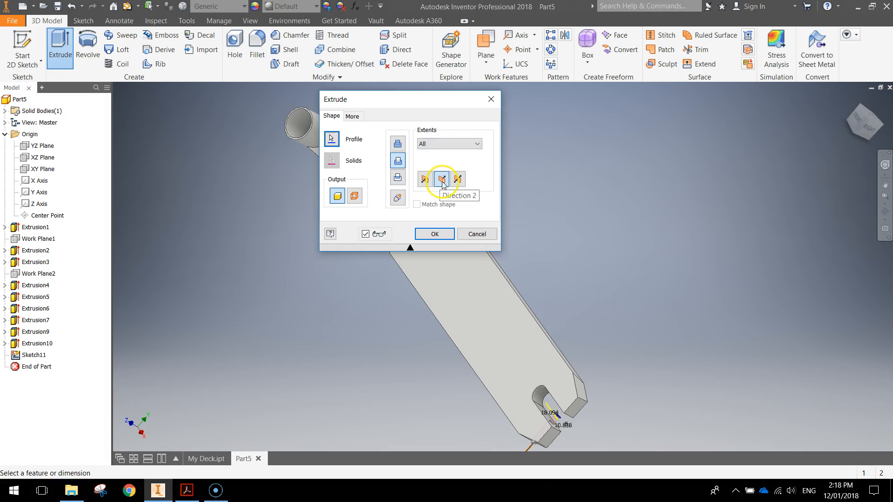
left_click(458, 180)
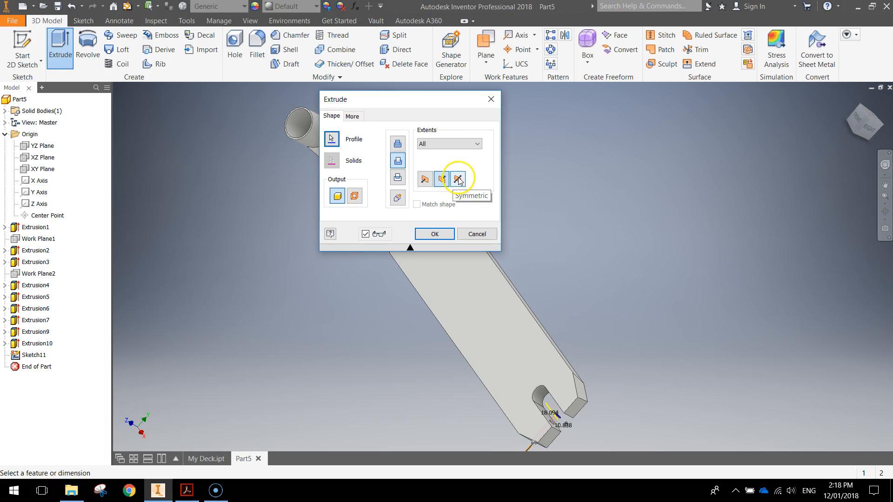
left_click(458, 180)
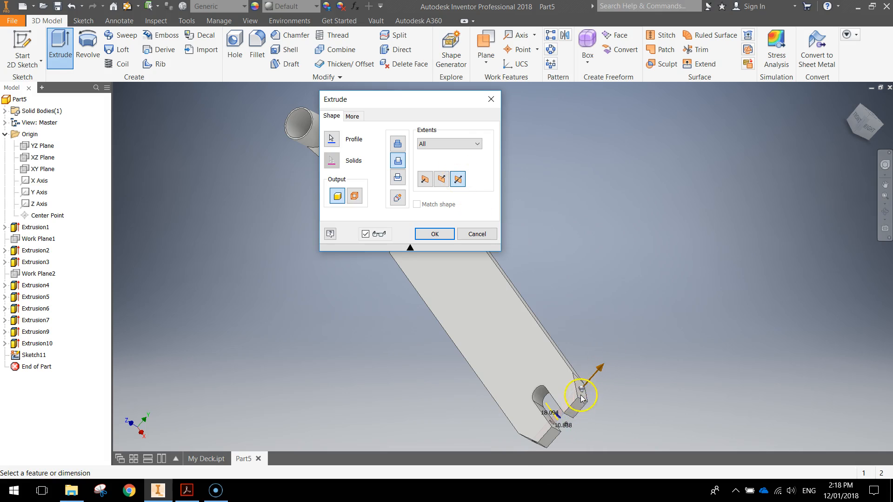
left_click(433, 234)
Examine the cross hole through both prongs of the slotted end and the overall deck from the side, end and angled views
middle_click_drag(567, 400, 575, 378, "shift")
scroll(576, 377, "down", 5)
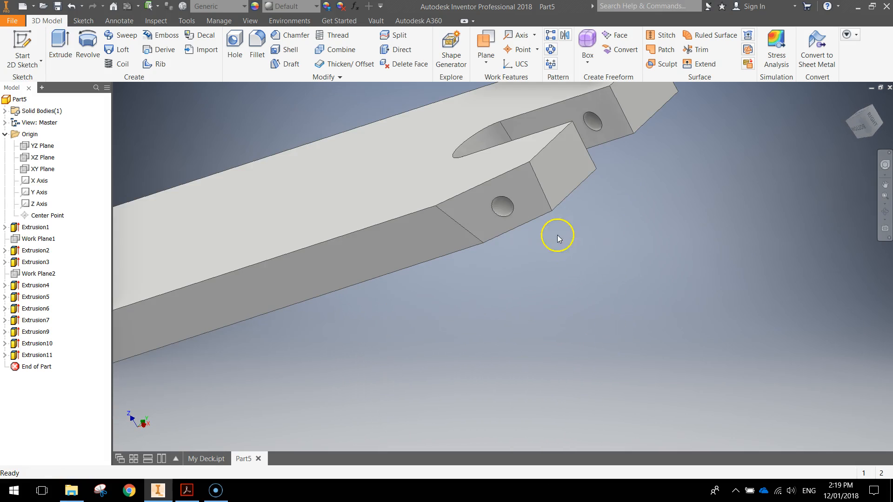
middle_click_drag(583, 187, 530, 199, "shift")
middle_click_drag(334, 216, 558, 206)
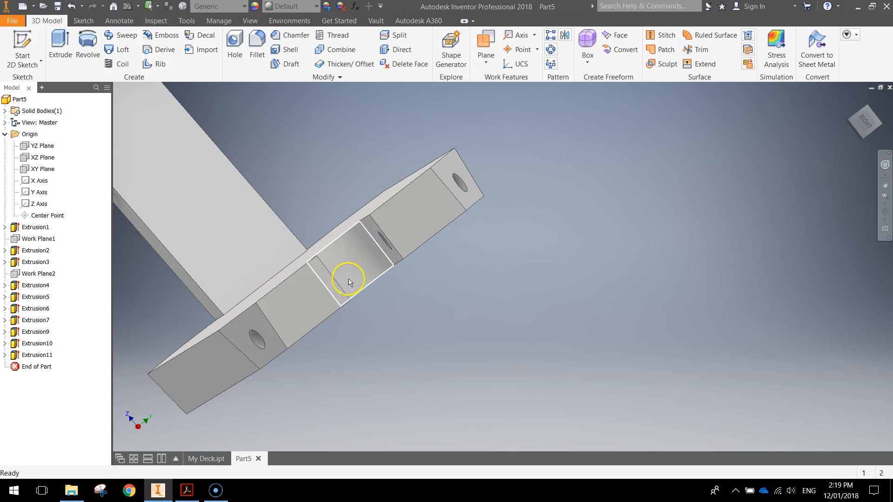
middle_click_drag(329, 293, 516, 337, "shift")
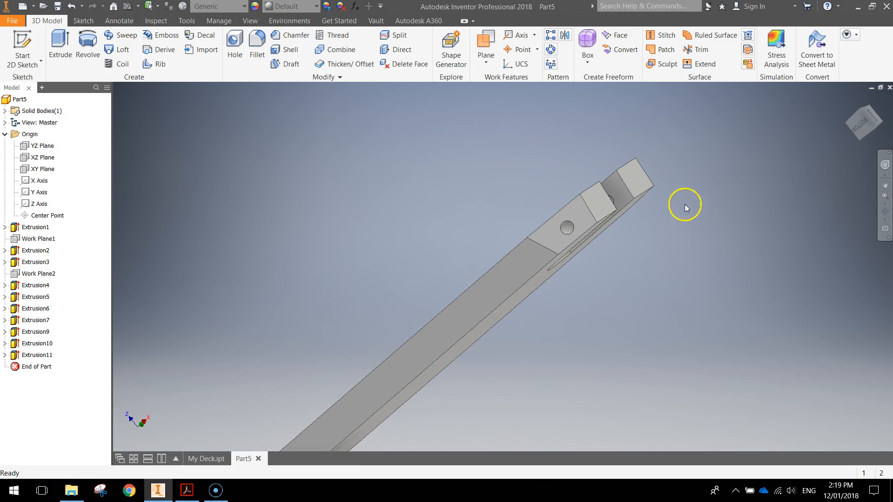
left_click_drag(858, 130, 853, 132)
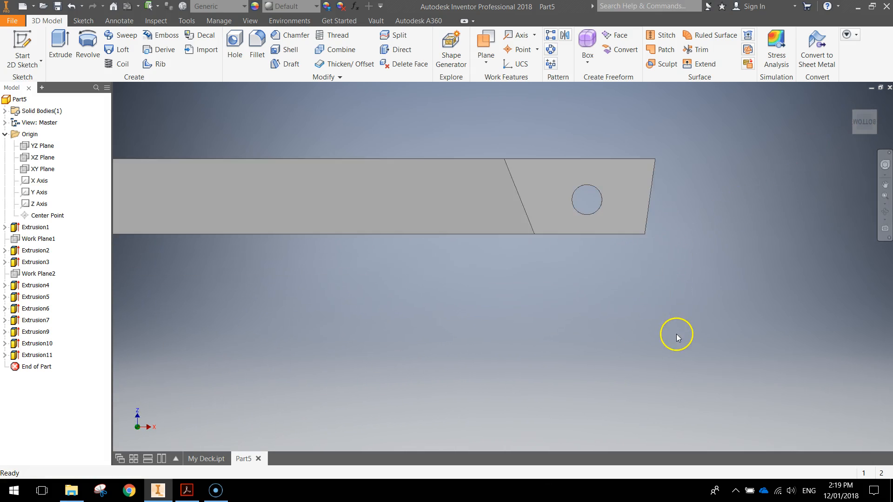
middle_click_drag(632, 214, 504, 215, "shift")
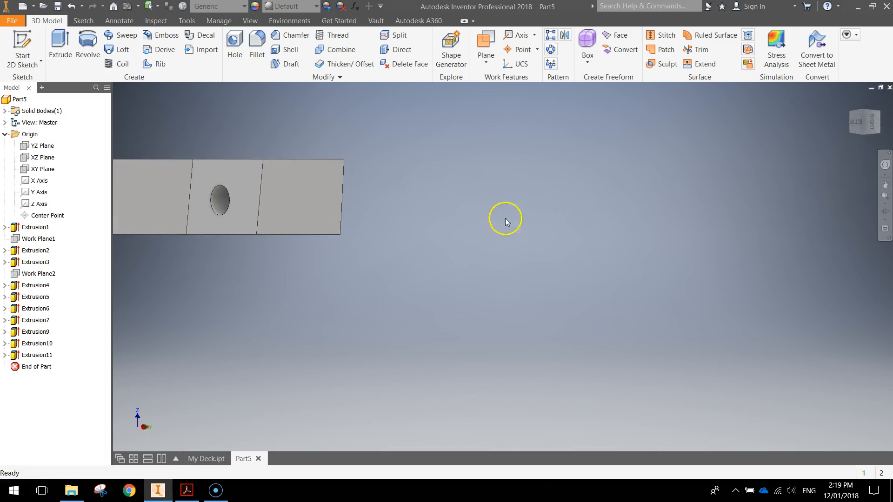
left_click(873, 121)
scroll(514, 343, "down", 5)
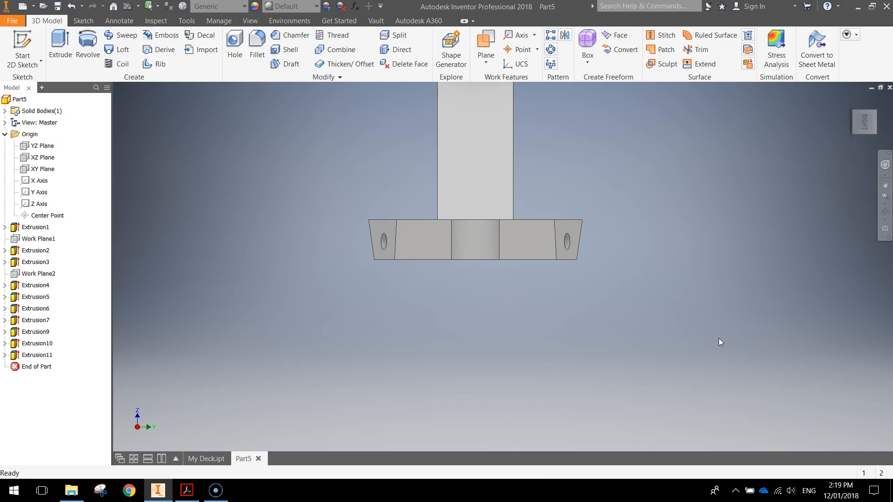
middle_click_drag(615, 305, 521, 318, "shift")
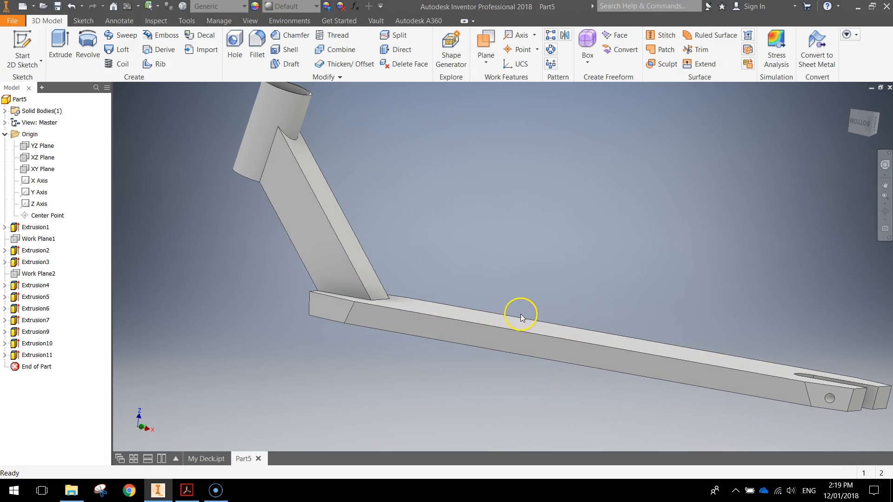
left_click(862, 120)
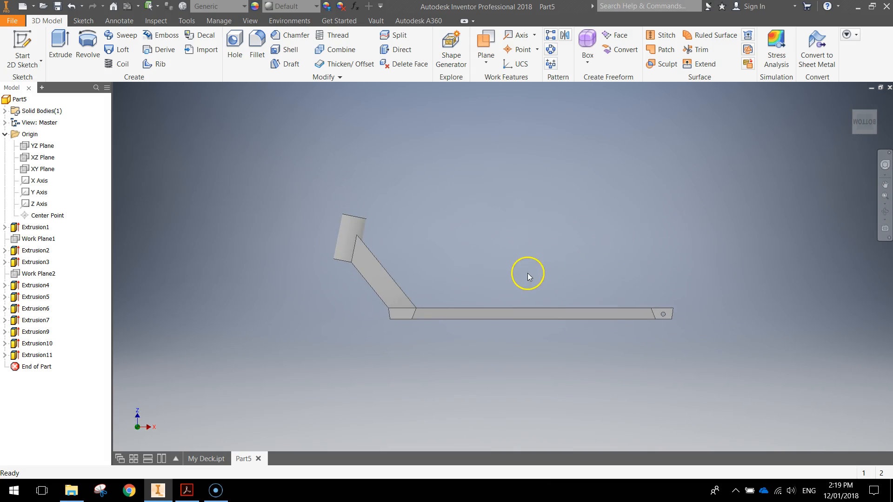
scroll(497, 278, "down", 3)
mouse_move(496, 274)
middle_mouse_down("shift")
mouse_move(495, 363)
mouse_move(489, 279)
mouse_move(499, 286)
middle_mouse_up("shift")
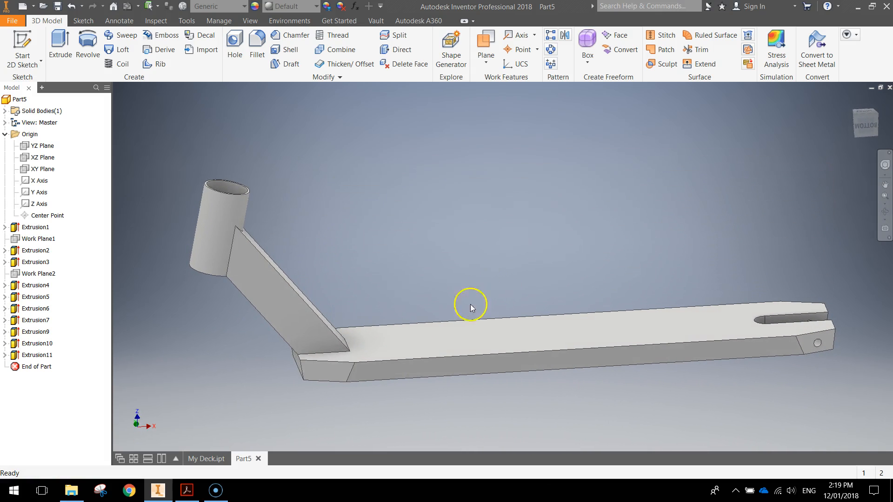